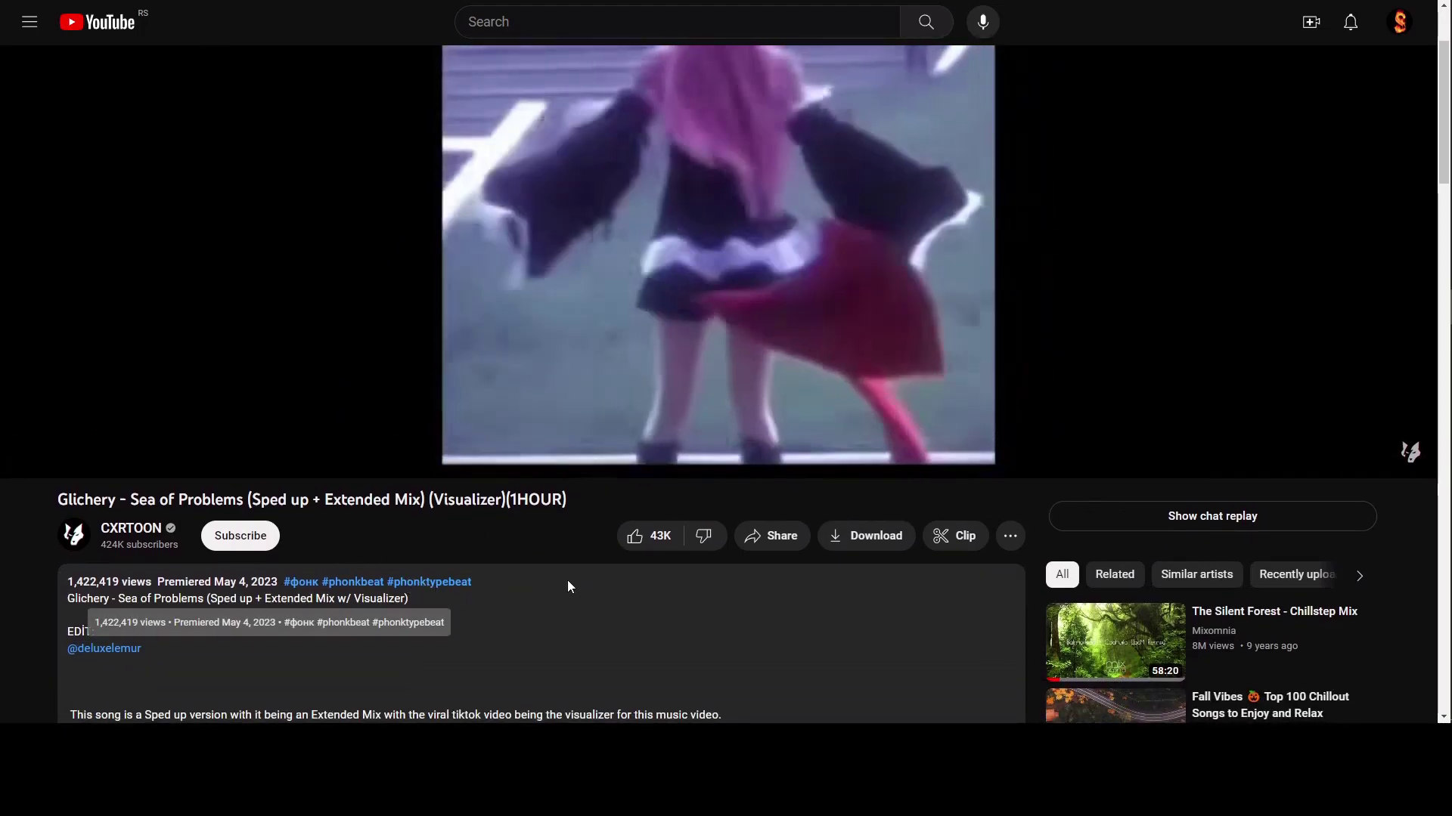
pyautogui.scroll(2, 473, 196)
pyautogui.scroll(-3, 351, 374)
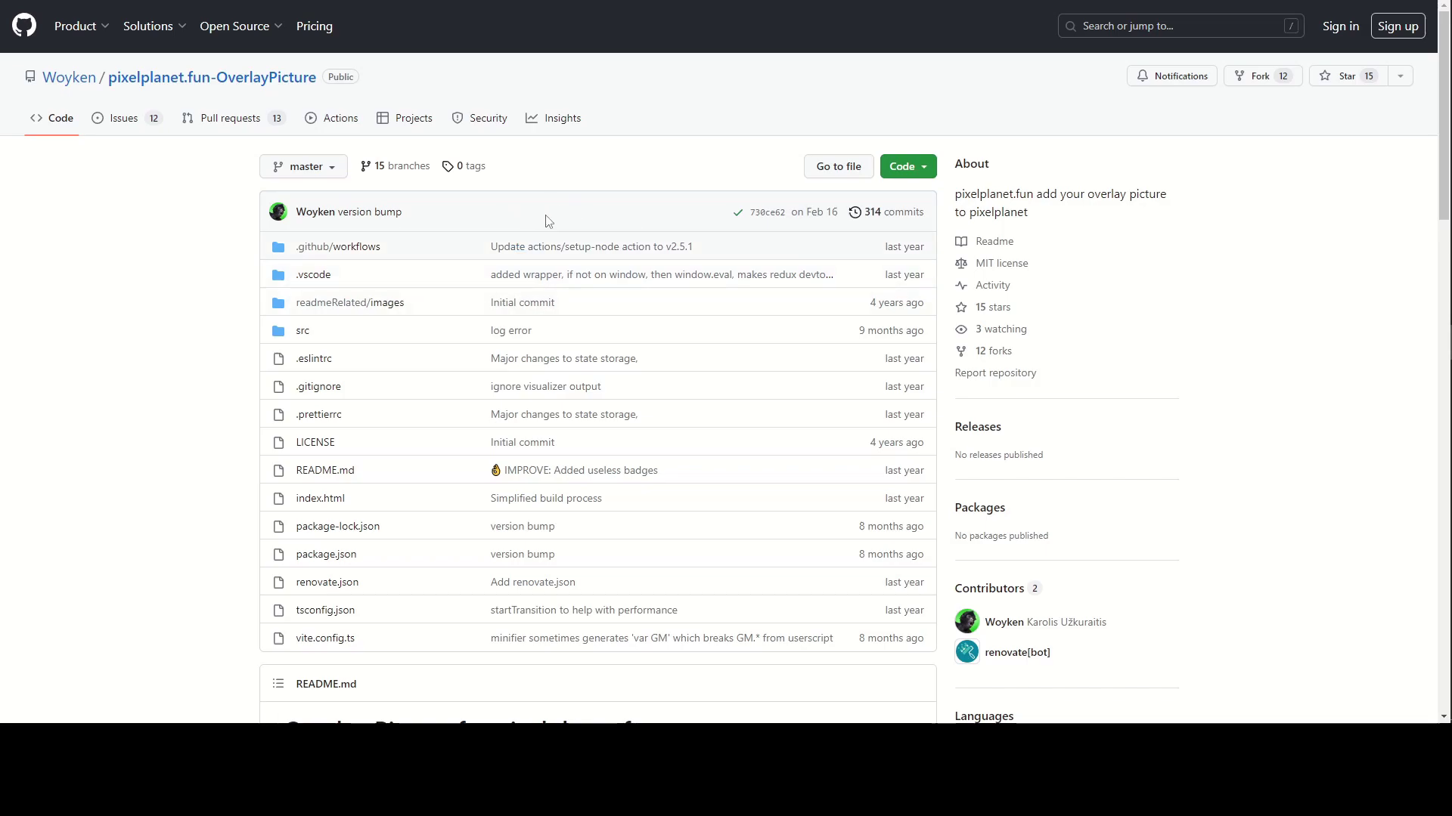
# Open the Tampermonkey website linked in the README's setup instructions and view its Chrome download options.
pyautogui.scroll(-3, 548, 221)
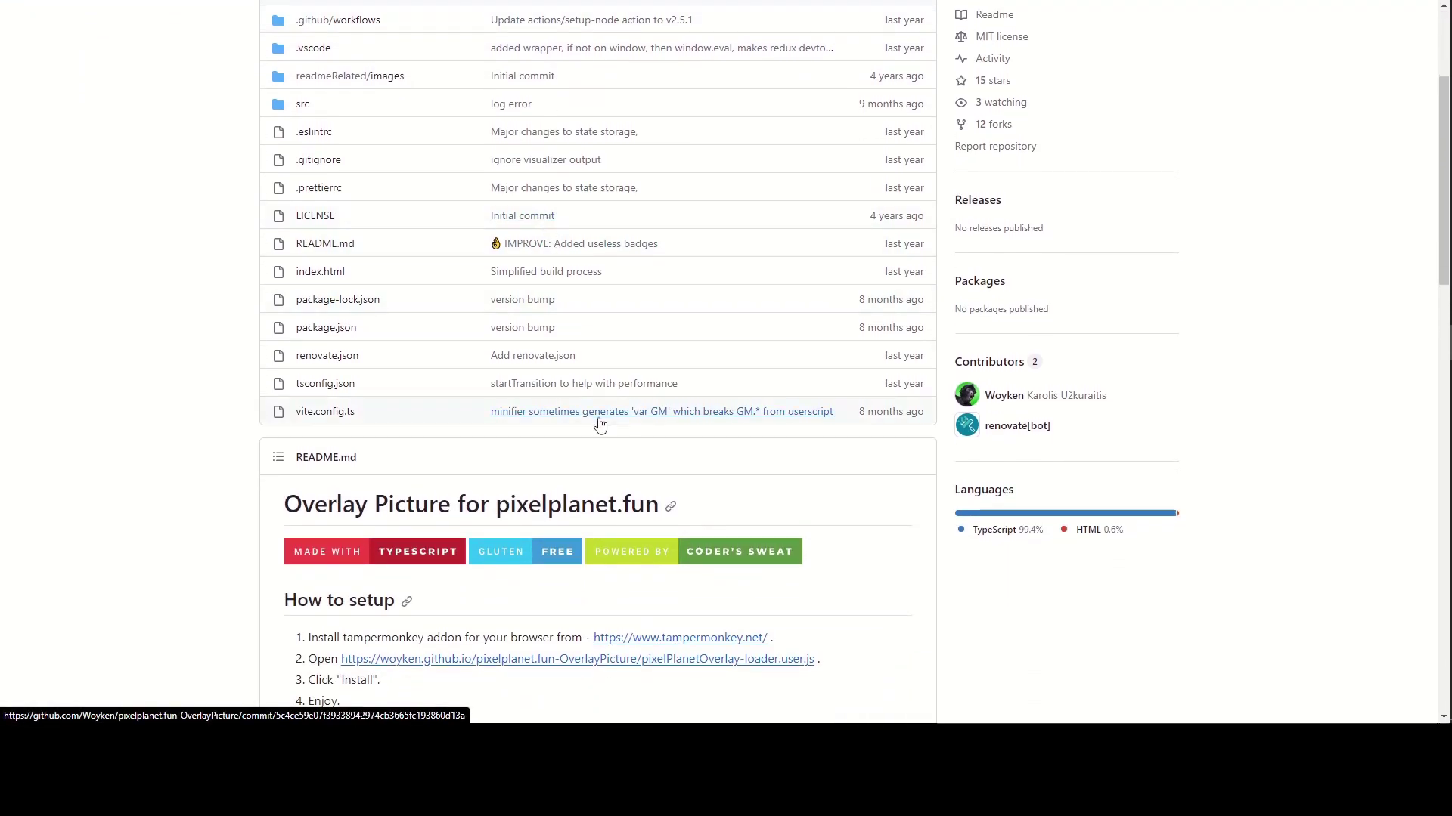
pyautogui.scroll(-2, 599, 424)
pyautogui.scroll(-1, 599, 425)
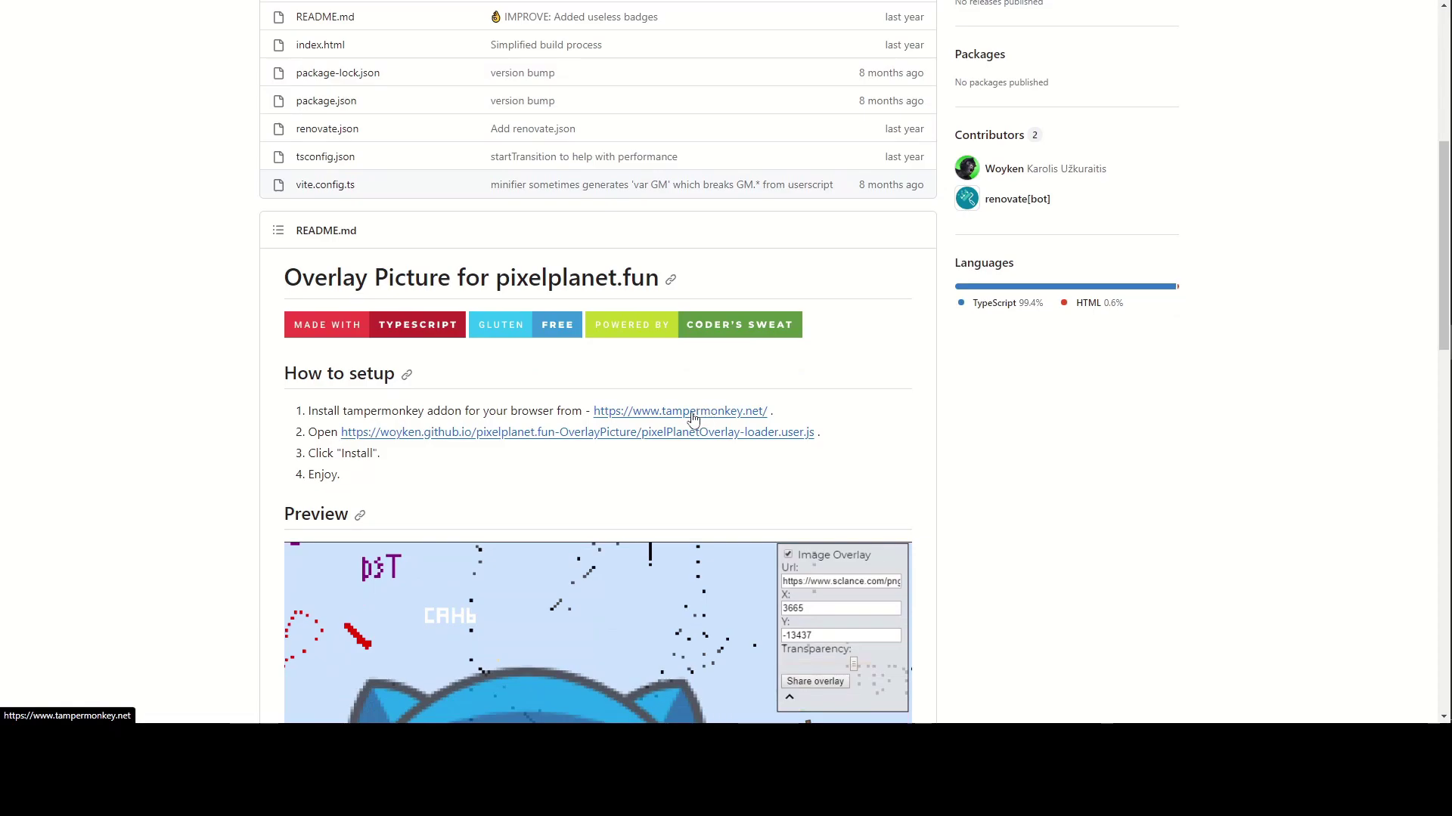
pyautogui.click(737, 1)
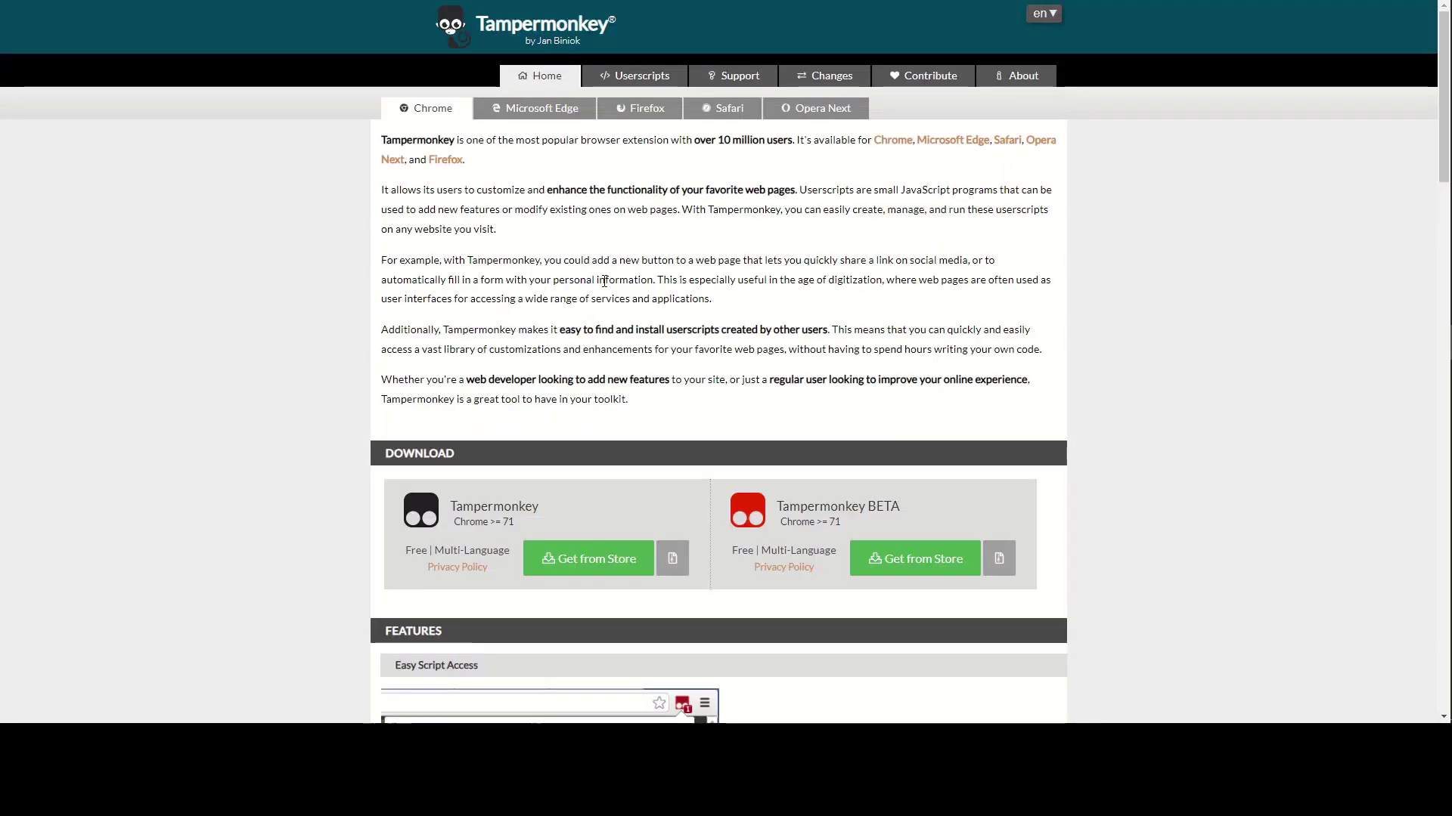
pyautogui.scroll(-4, 621, 231)
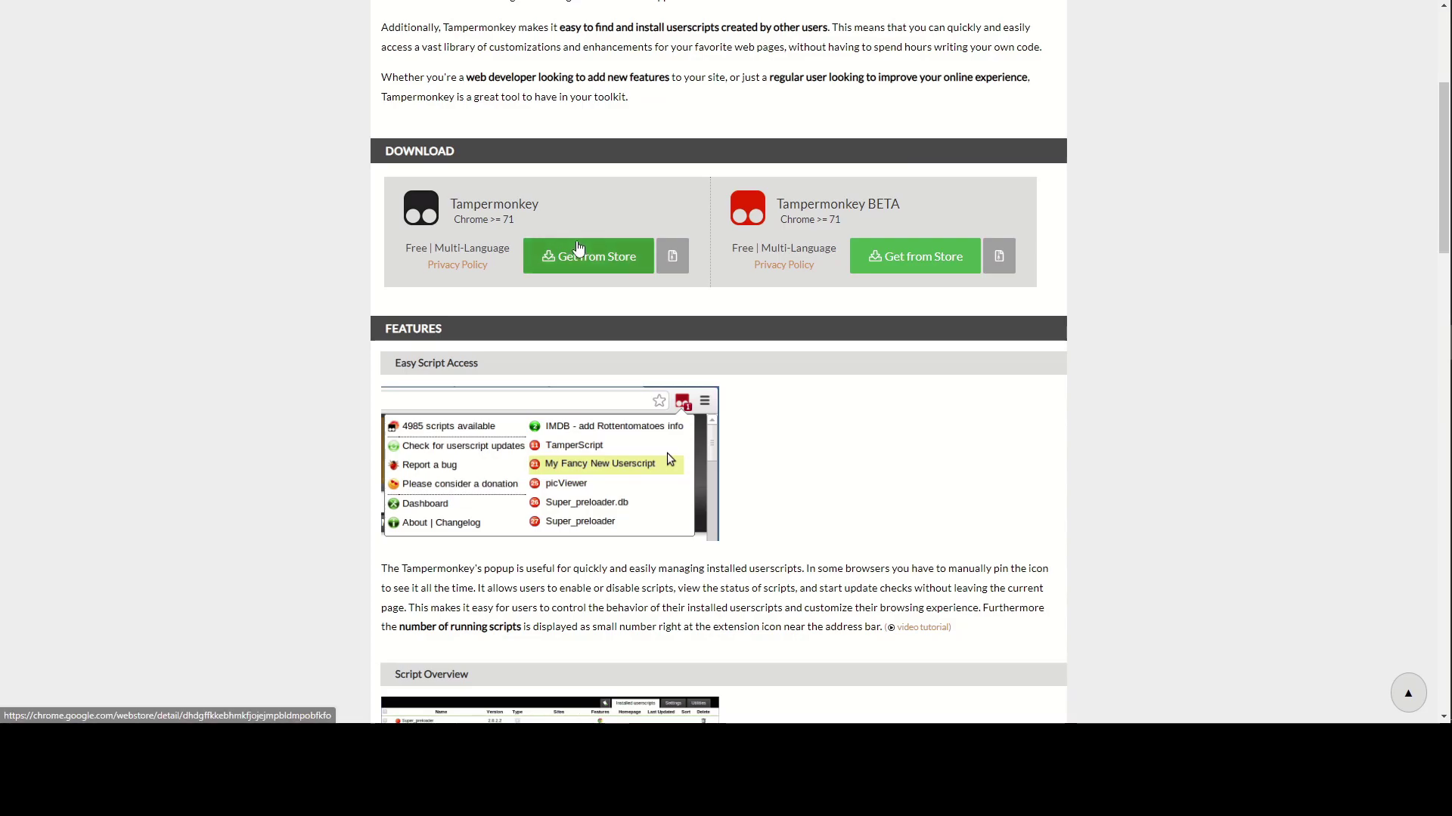
pyautogui.scroll(1, 582, 247)
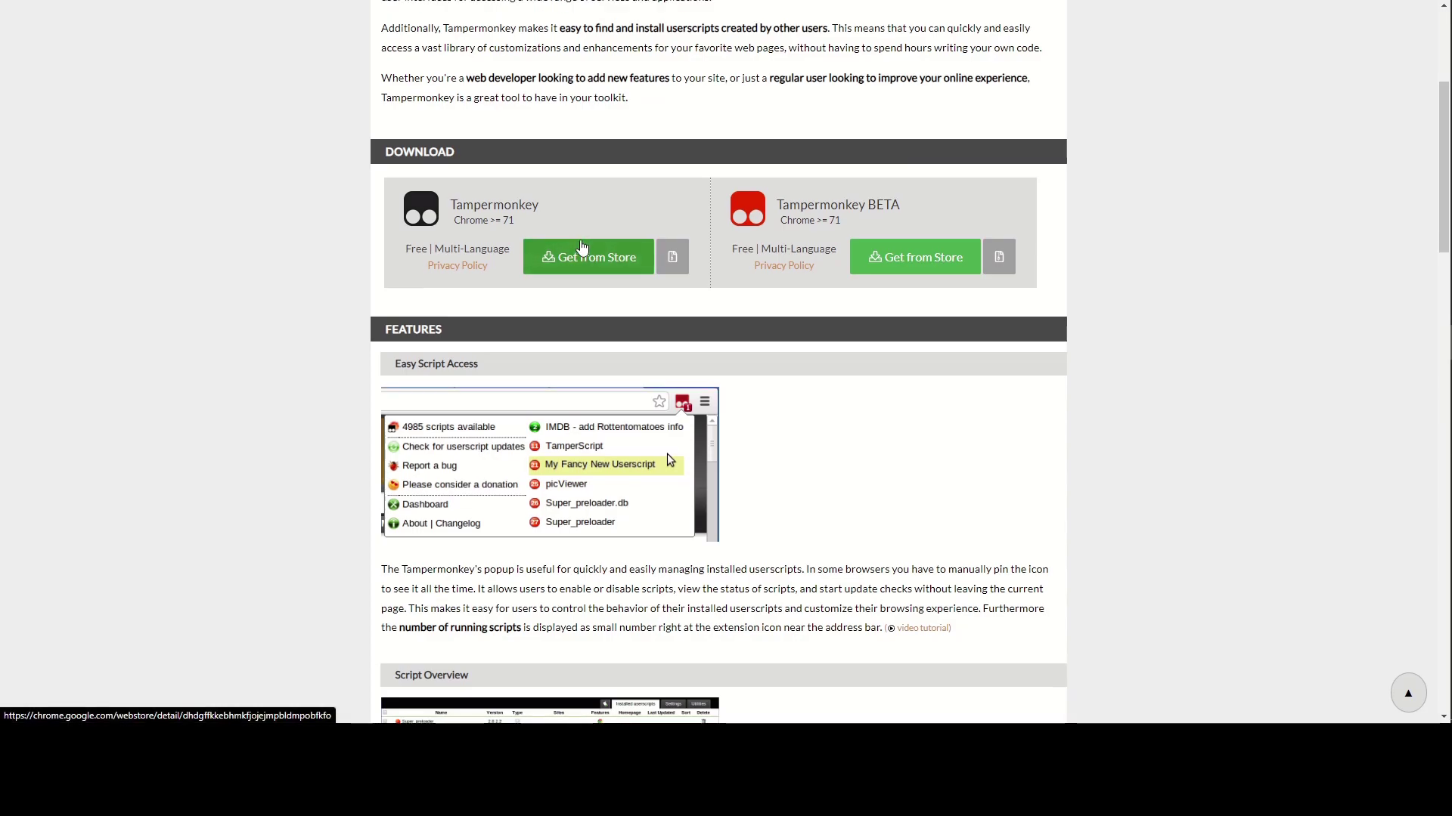
pyautogui.scroll(4, 581, 250)
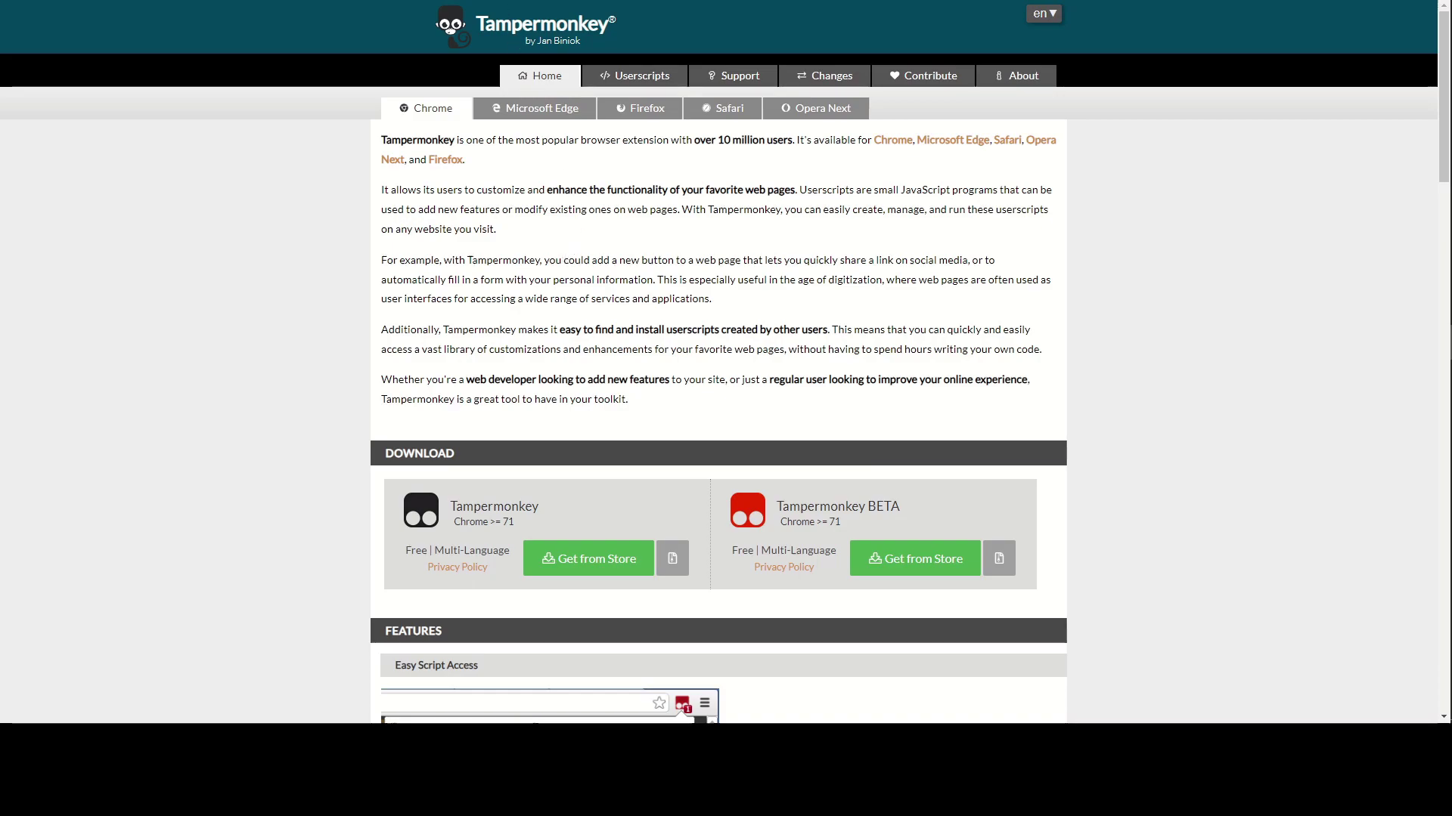
# Return to the repository's README and open the pixelPlanetOverlay-loader.user.js link from the setup instructions.
pyautogui.hotkey('alt', 'Left')
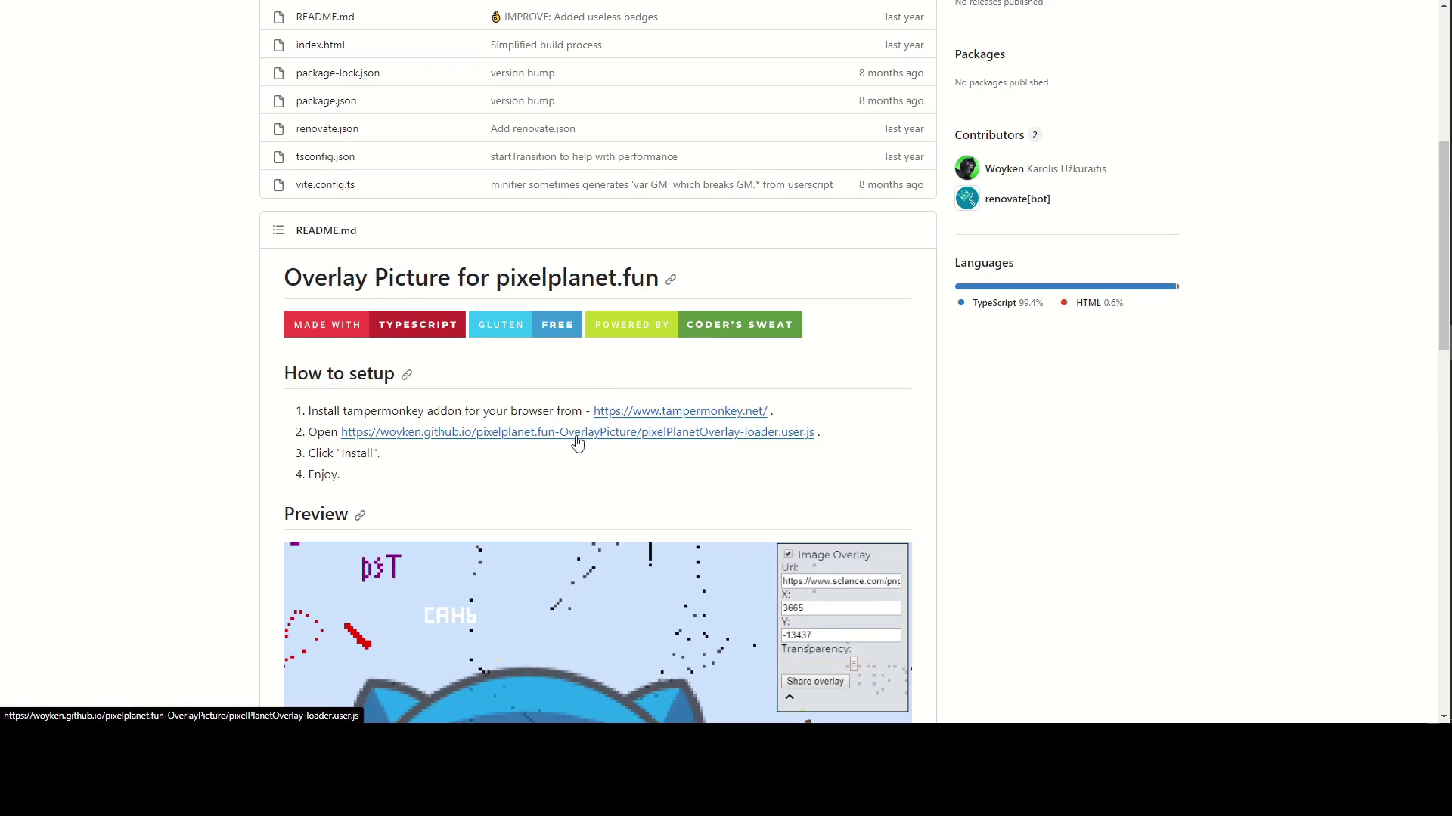
pyautogui.scroll(-1, 544, 465)
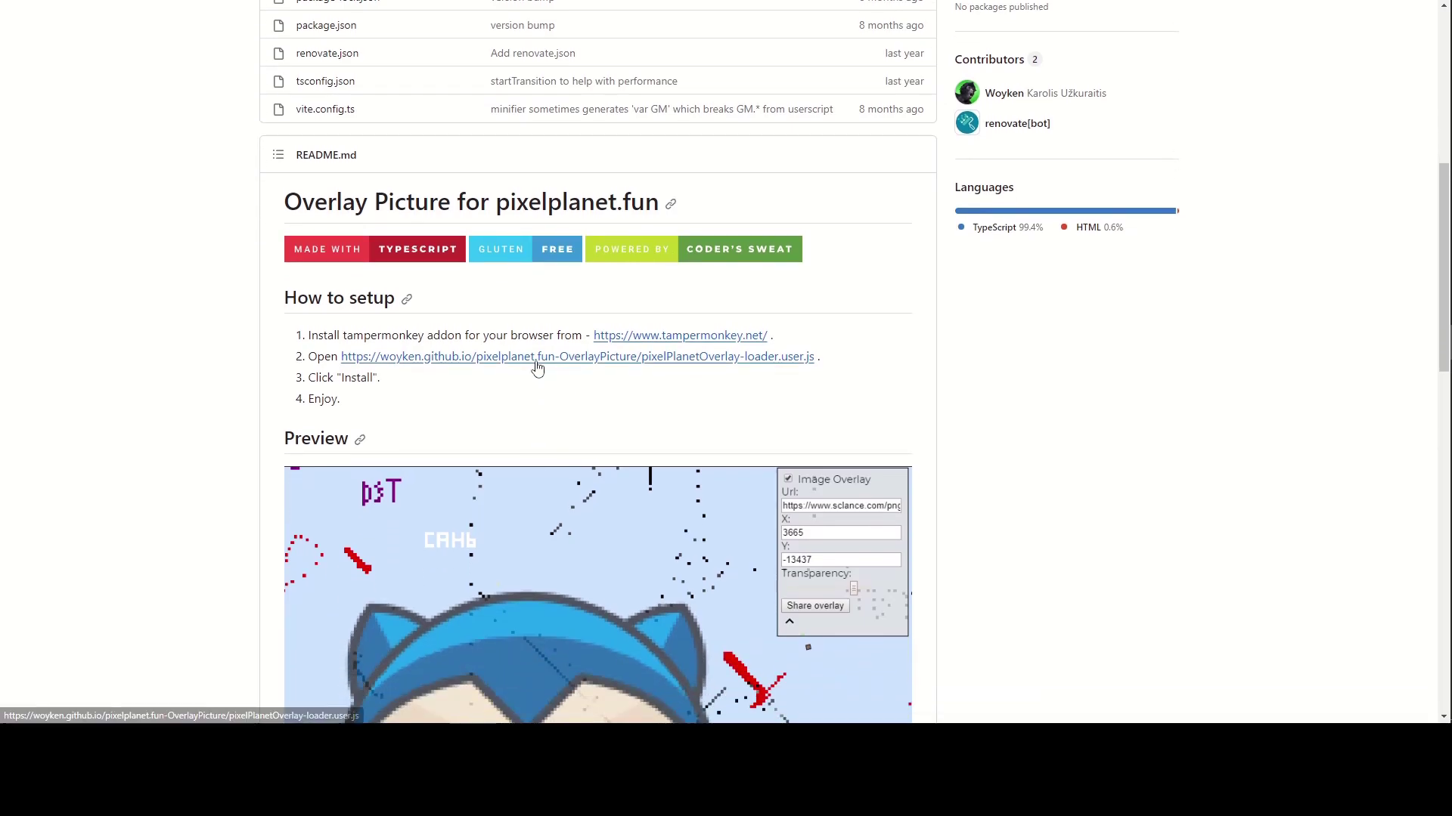
pyautogui.click(538, 362)
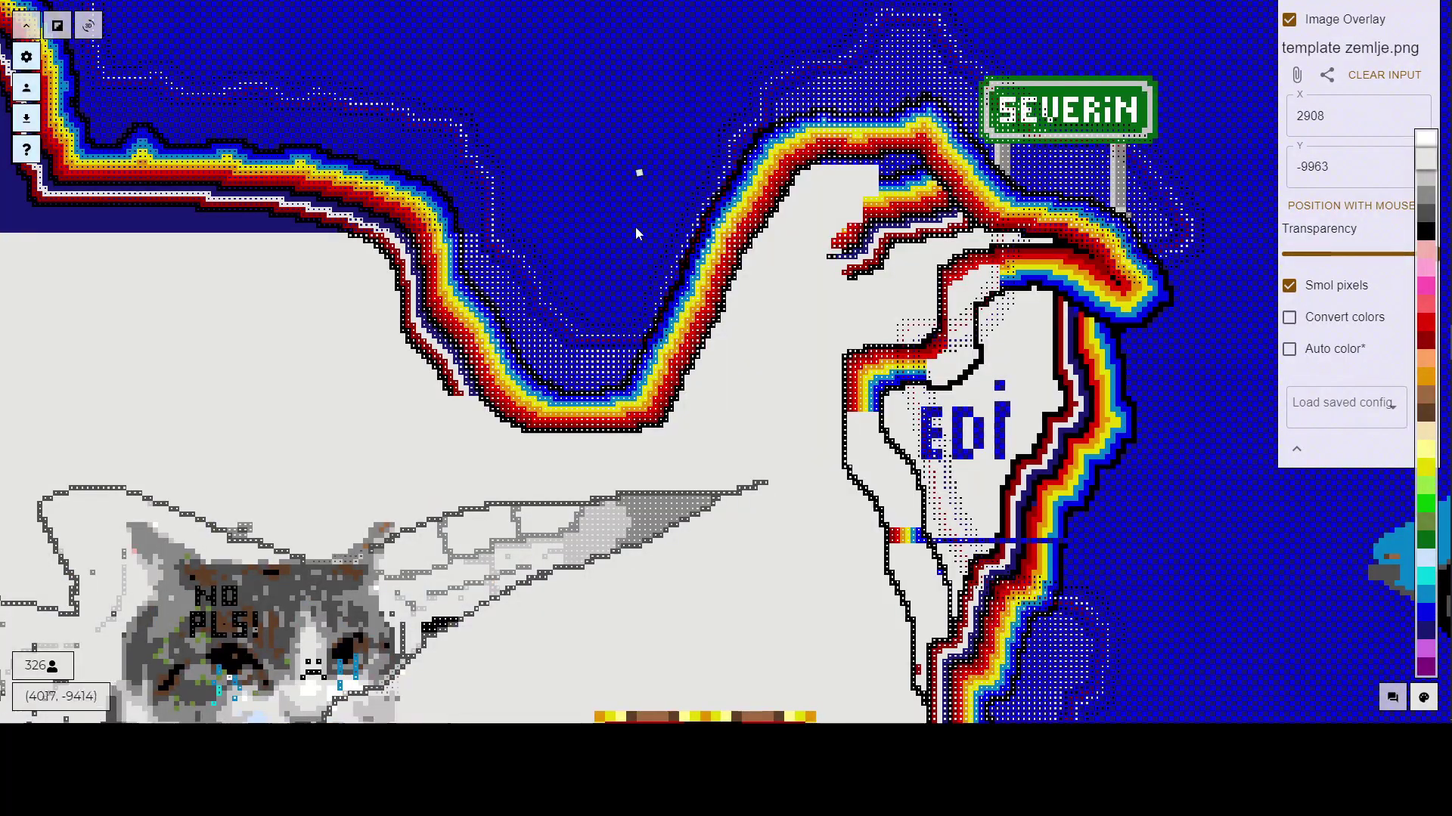
# Examine the Serbian territory on the pixelplanet map with the template zemlje.png overlay active.
pyautogui.scroll(-15, 637, 270)
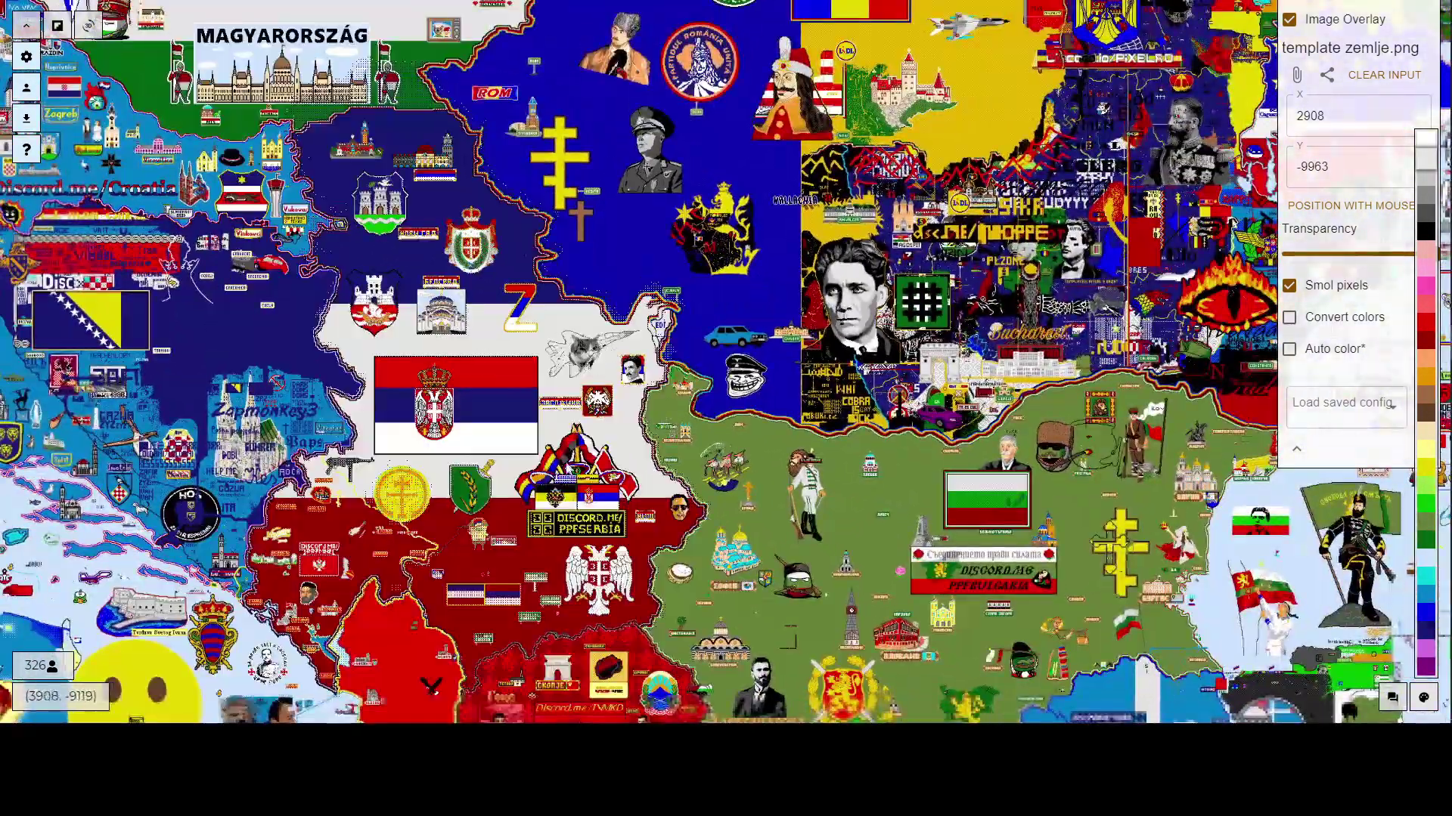
pyautogui.moveTo(555, 473); pyautogui.dragTo(570, 410)
pyautogui.scroll(3, 573, 409)
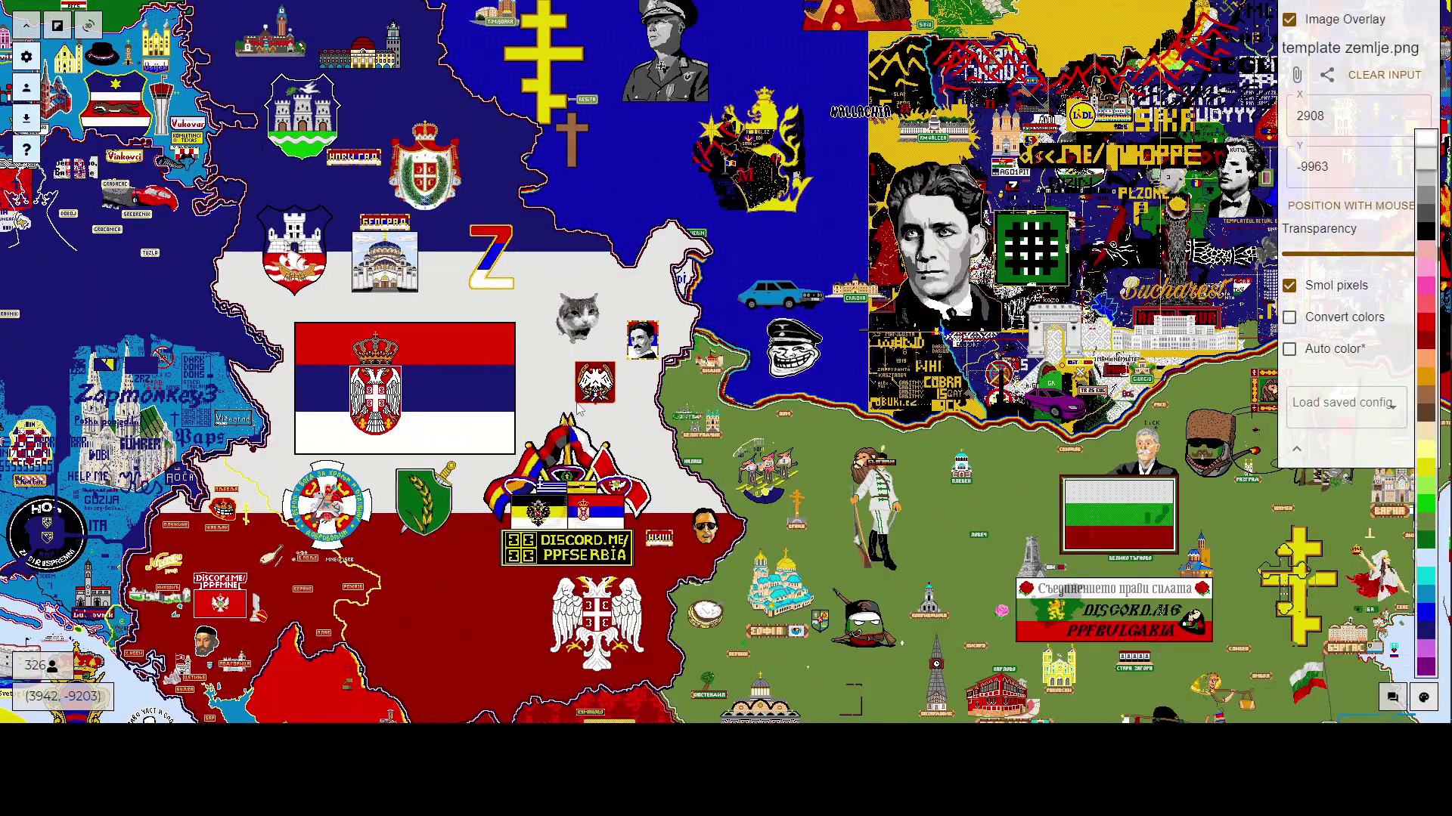
pyautogui.scroll(-3, 563, 394)
pyautogui.scroll(3, 562, 386)
pyautogui.scroll(3, 562, 370)
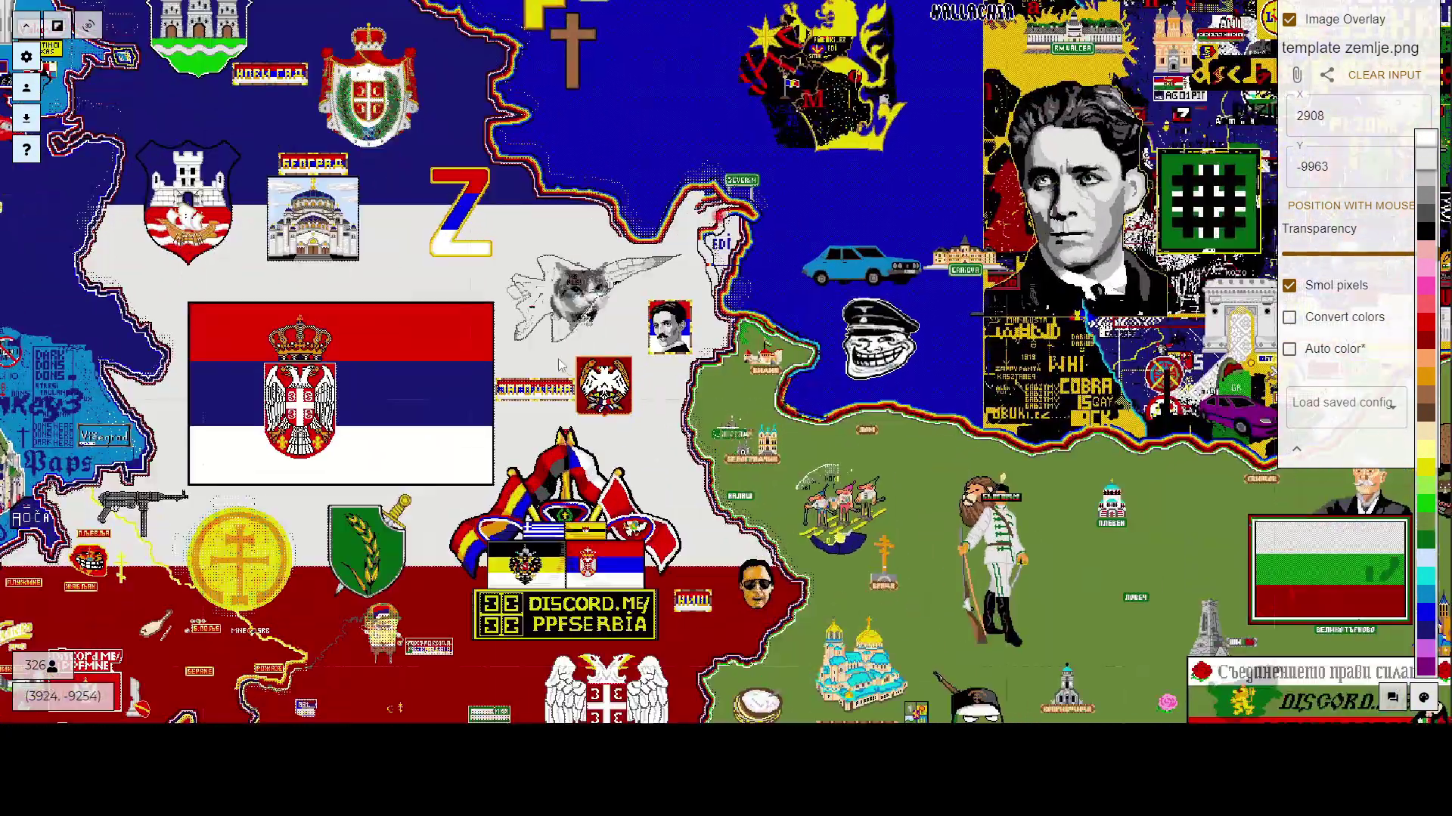
pyautogui.scroll(-3, 561, 365)
pyautogui.moveTo(559, 365); pyautogui.dragTo(696, 372)
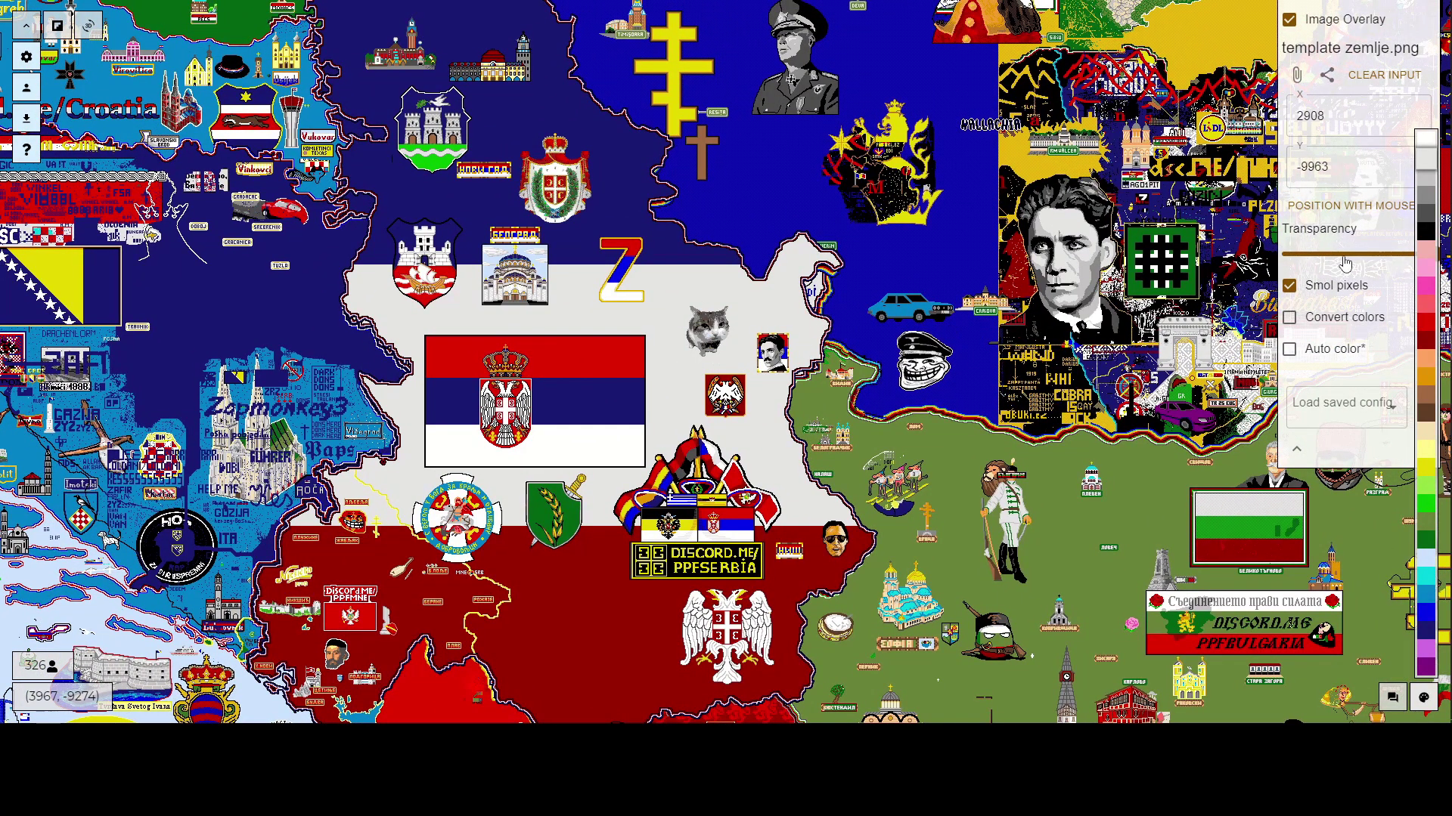
# Lower the image overlay's transparency to 0 and inspect the border around the Severin sign.
pyautogui.moveTo(1346, 257); pyautogui.dragTo(1283, 256)
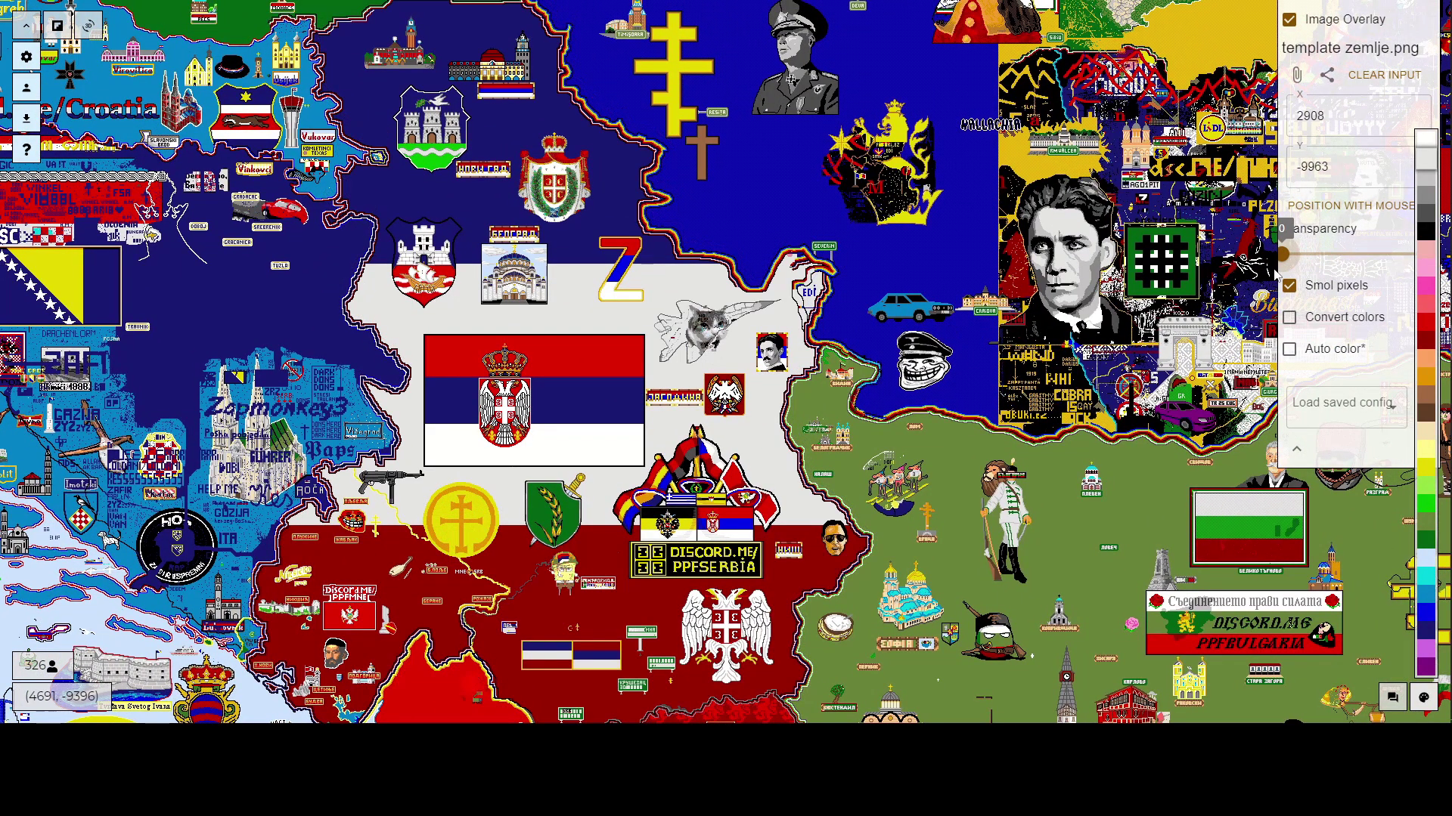
pyautogui.scroll(6, 638, 396)
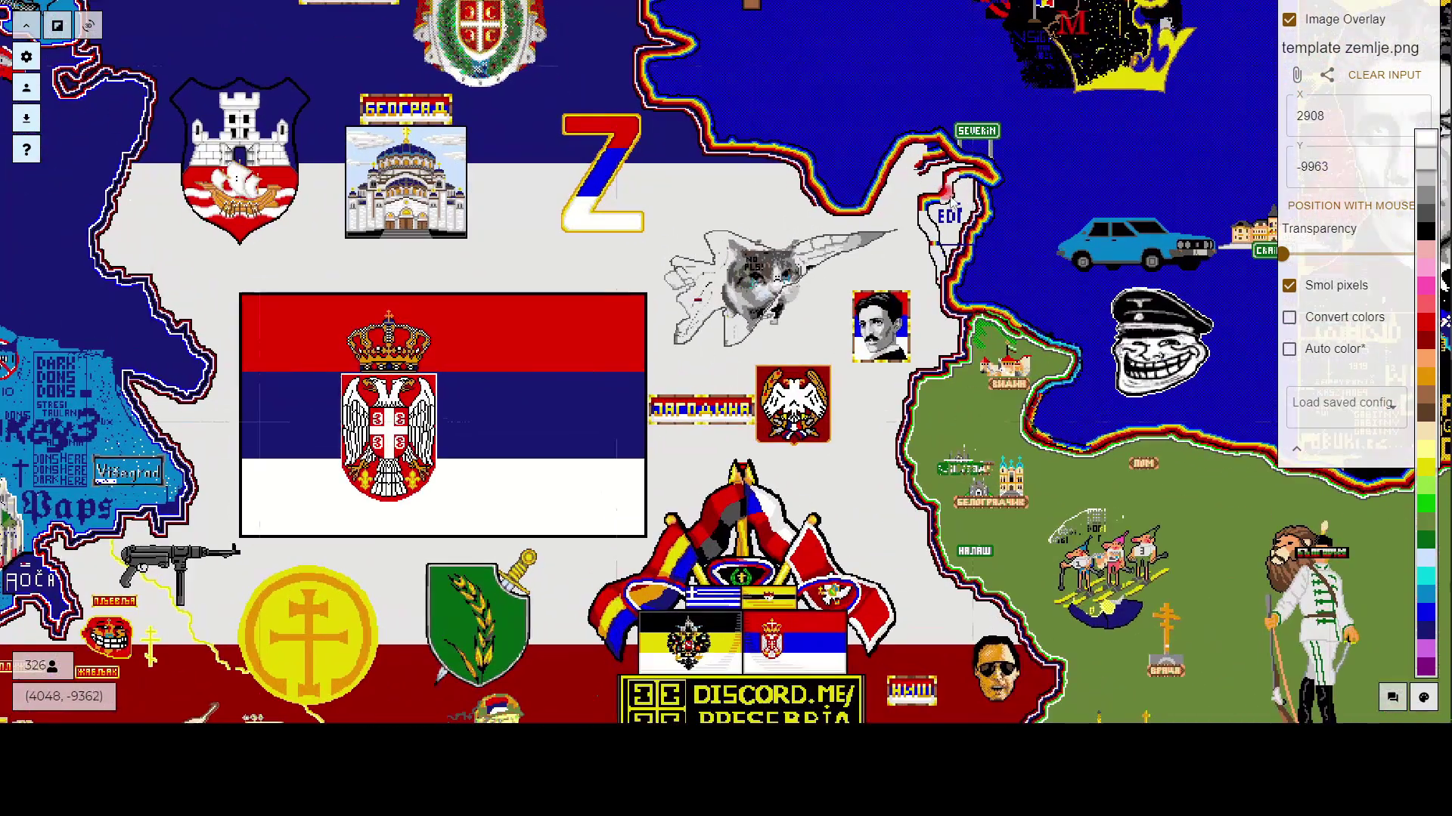
pyautogui.moveTo(998, 186); pyautogui.dragTo(663, 471)
pyautogui.scroll(3, 663, 470)
pyautogui.scroll(3, 663, 470)
pyautogui.moveTo(598, 573); pyautogui.dragTo(653, 394)
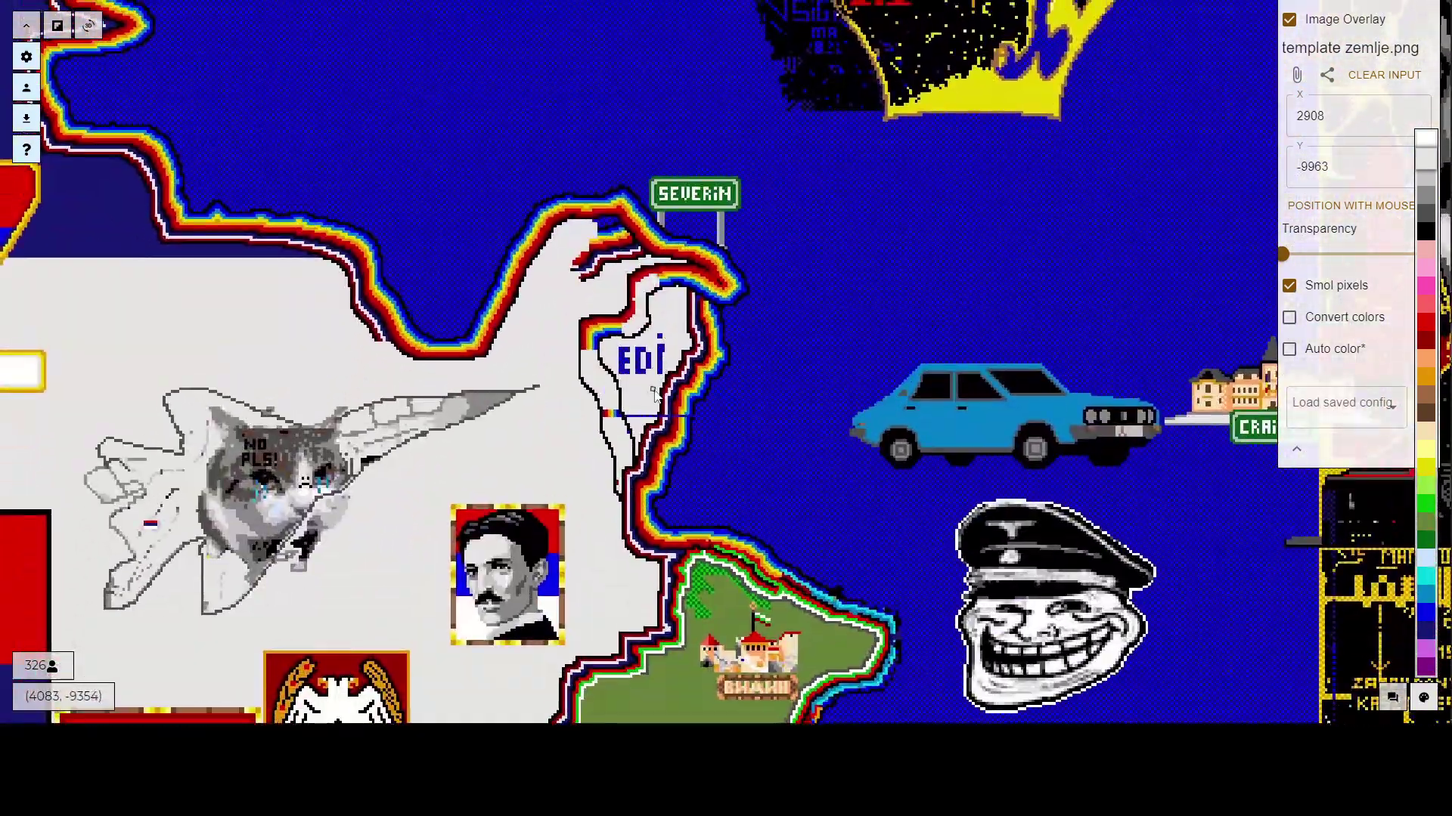
# Inspect the artwork around the cat-faced jet, the Severin sign and the neighbouring Romanian area on the map.
pyautogui.scroll(-9, 740, 272)
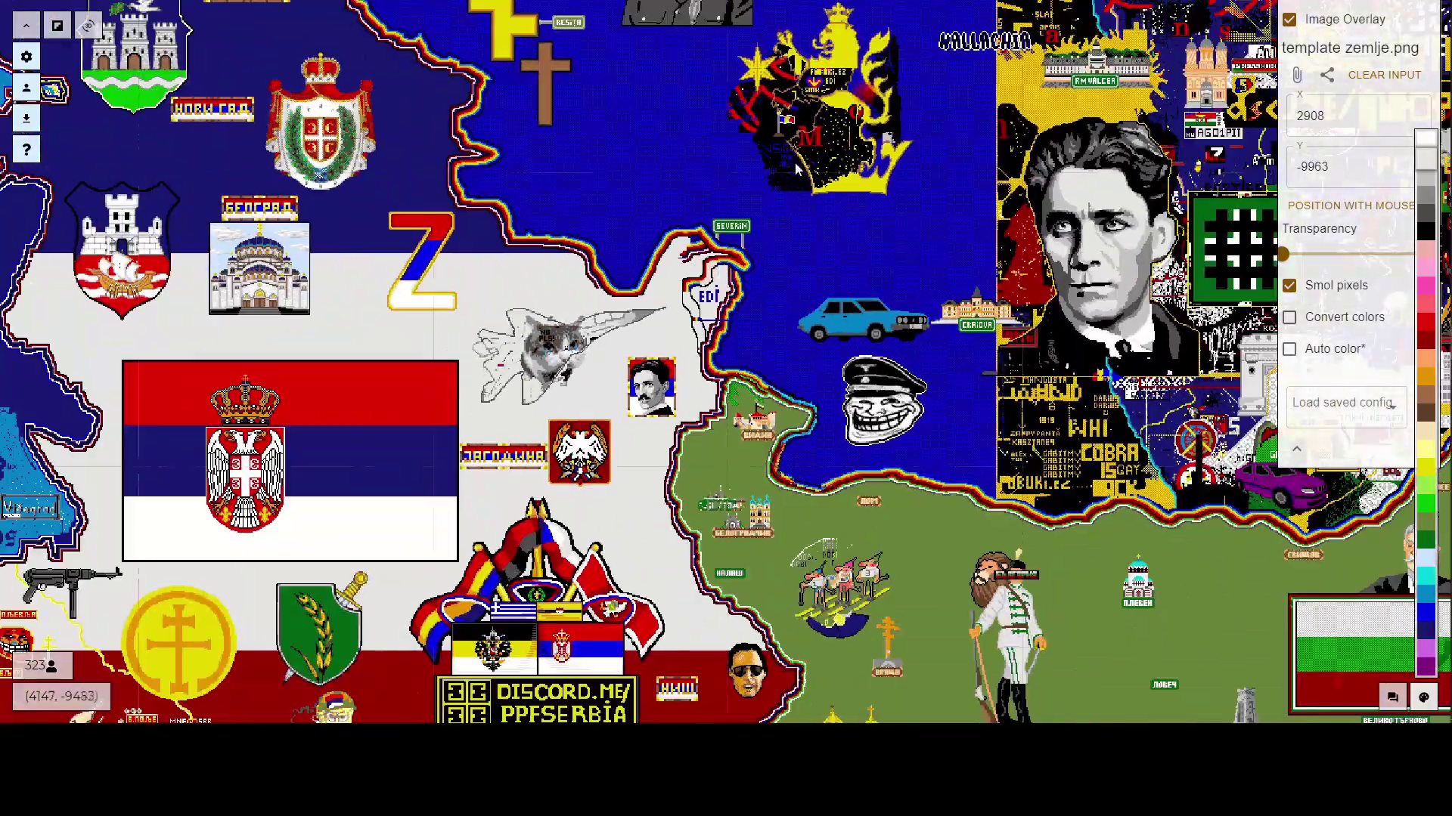
pyautogui.moveTo(793, 155); pyautogui.dragTo(703, 528)
pyautogui.moveTo(648, 189); pyautogui.dragTo(541, 495)
pyautogui.scroll(13, 603, 427)
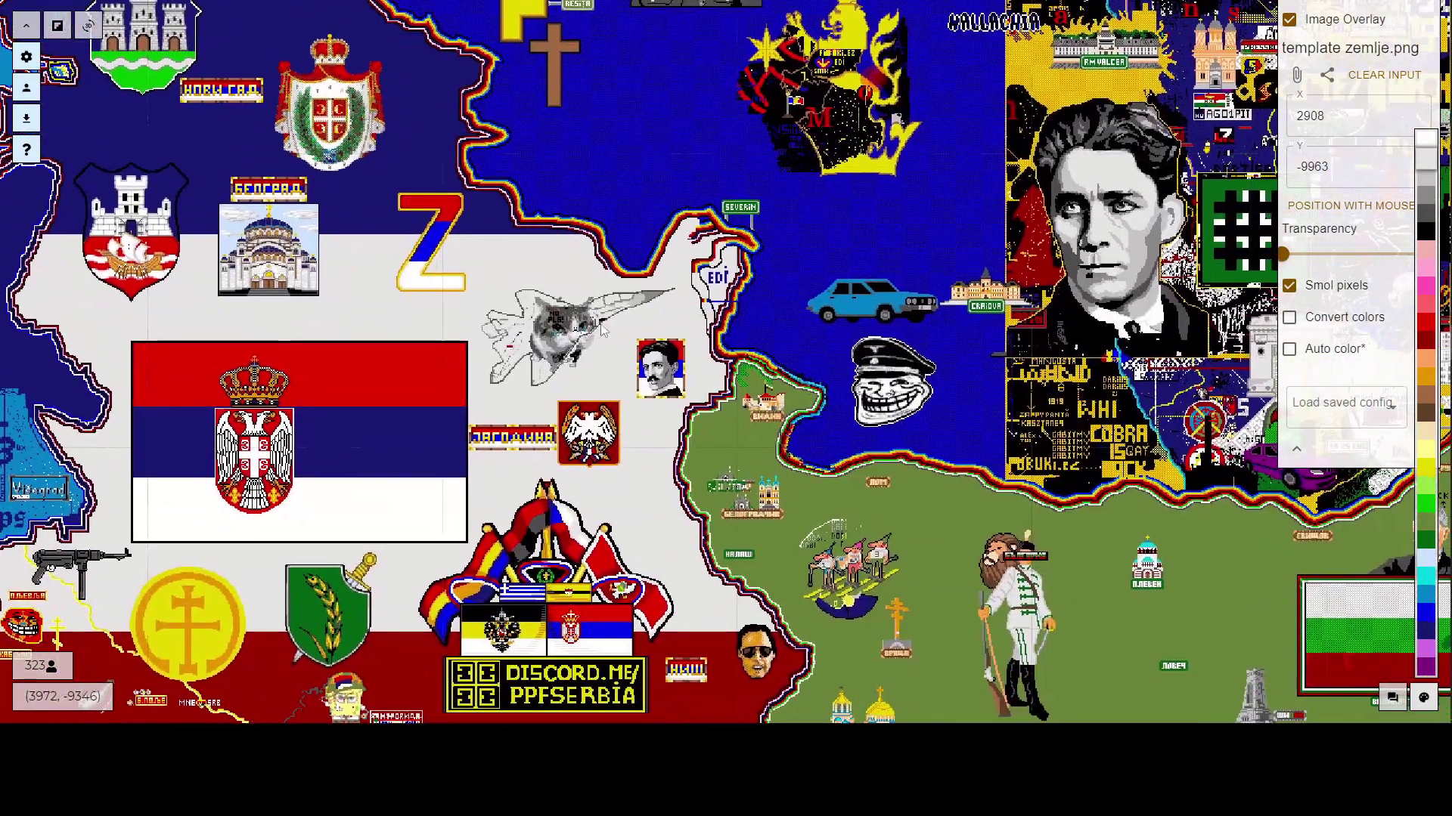
pyautogui.scroll(7, 661, 337)
pyautogui.moveTo(685, 224); pyautogui.dragTo(639, 372)
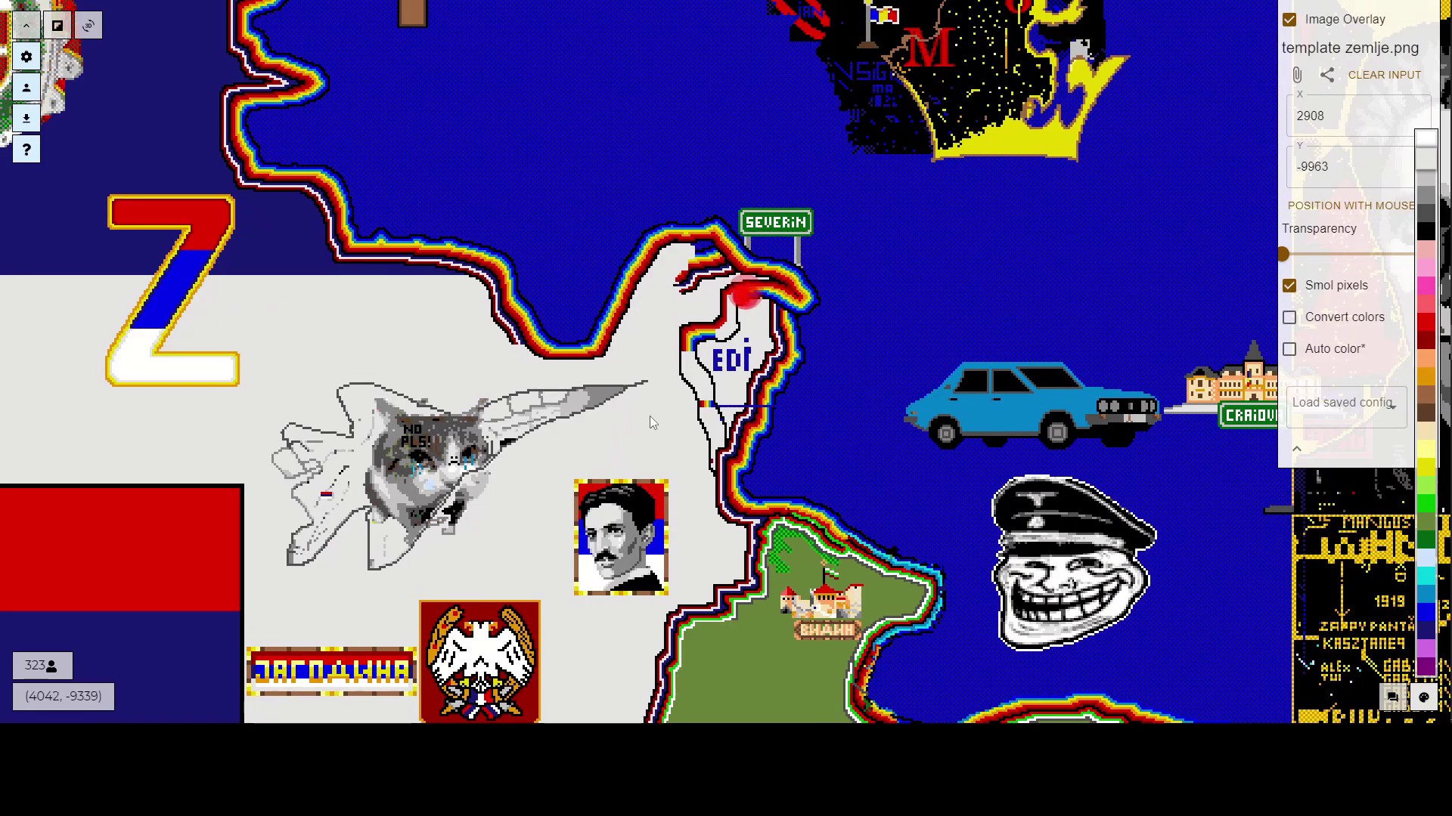
pyautogui.scroll(1, 728, 338)
pyautogui.scroll(2, 727, 338)
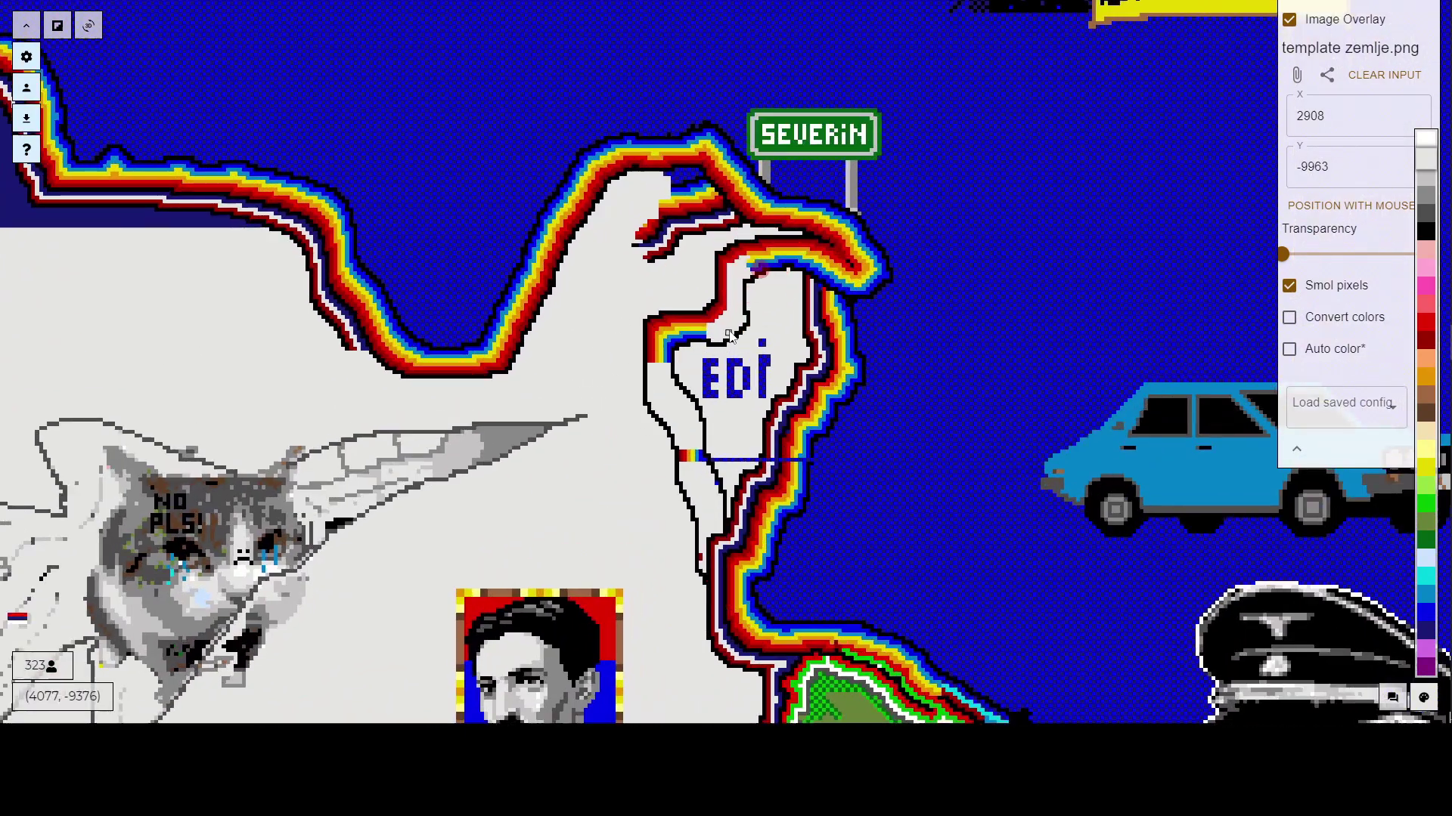
pyautogui.moveTo(601, 468); pyautogui.dragTo(697, 254)
pyautogui.scroll(-5, 511, 379)
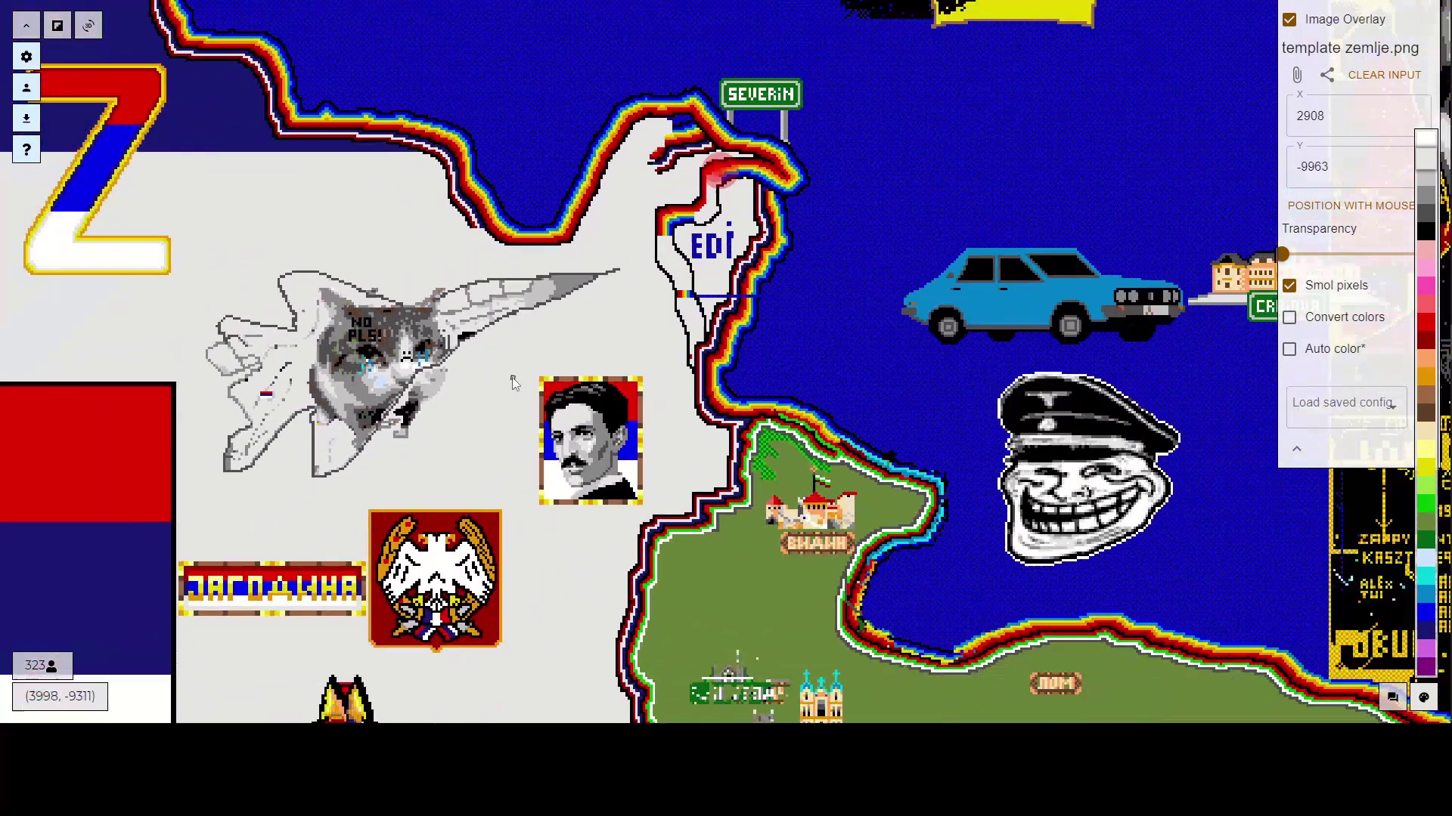
pyautogui.moveTo(518, 380); pyautogui.dragTo(722, 412)
pyautogui.scroll(-1, 583, 425)
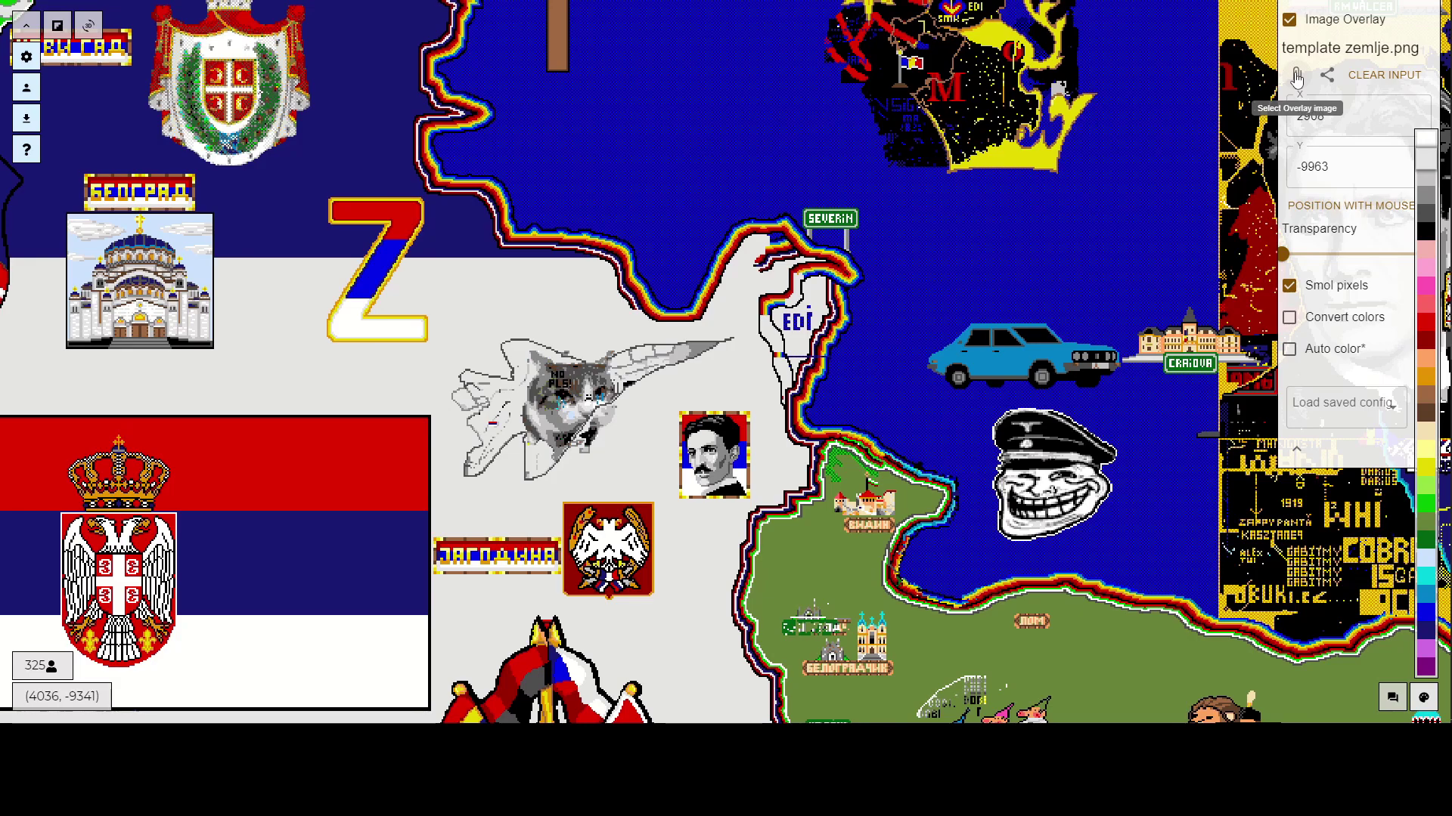
# Open the overlay image selection and browse for a local image file.
pyautogui.click(1297, 76)
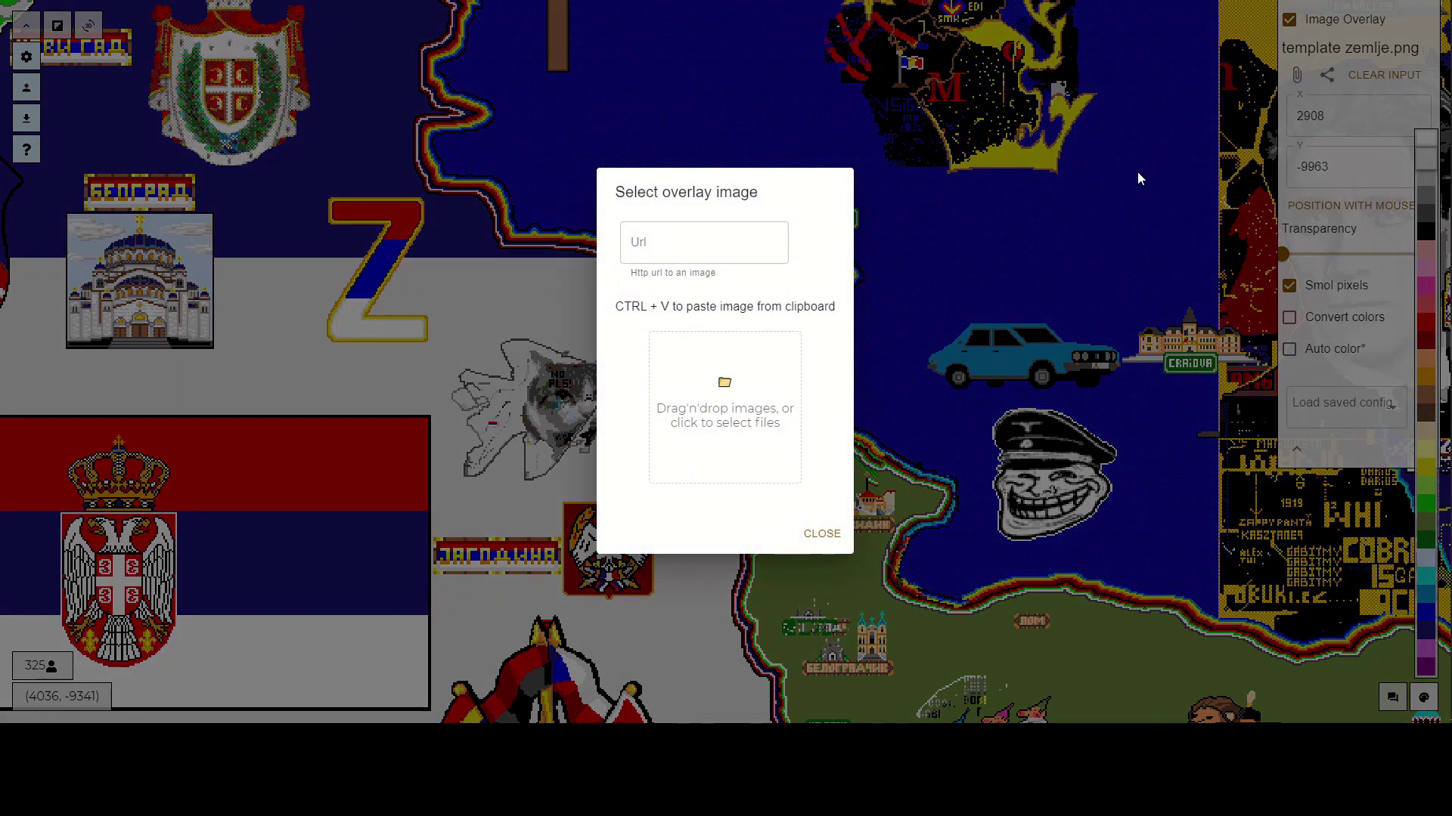
pyautogui.click(730, 398)
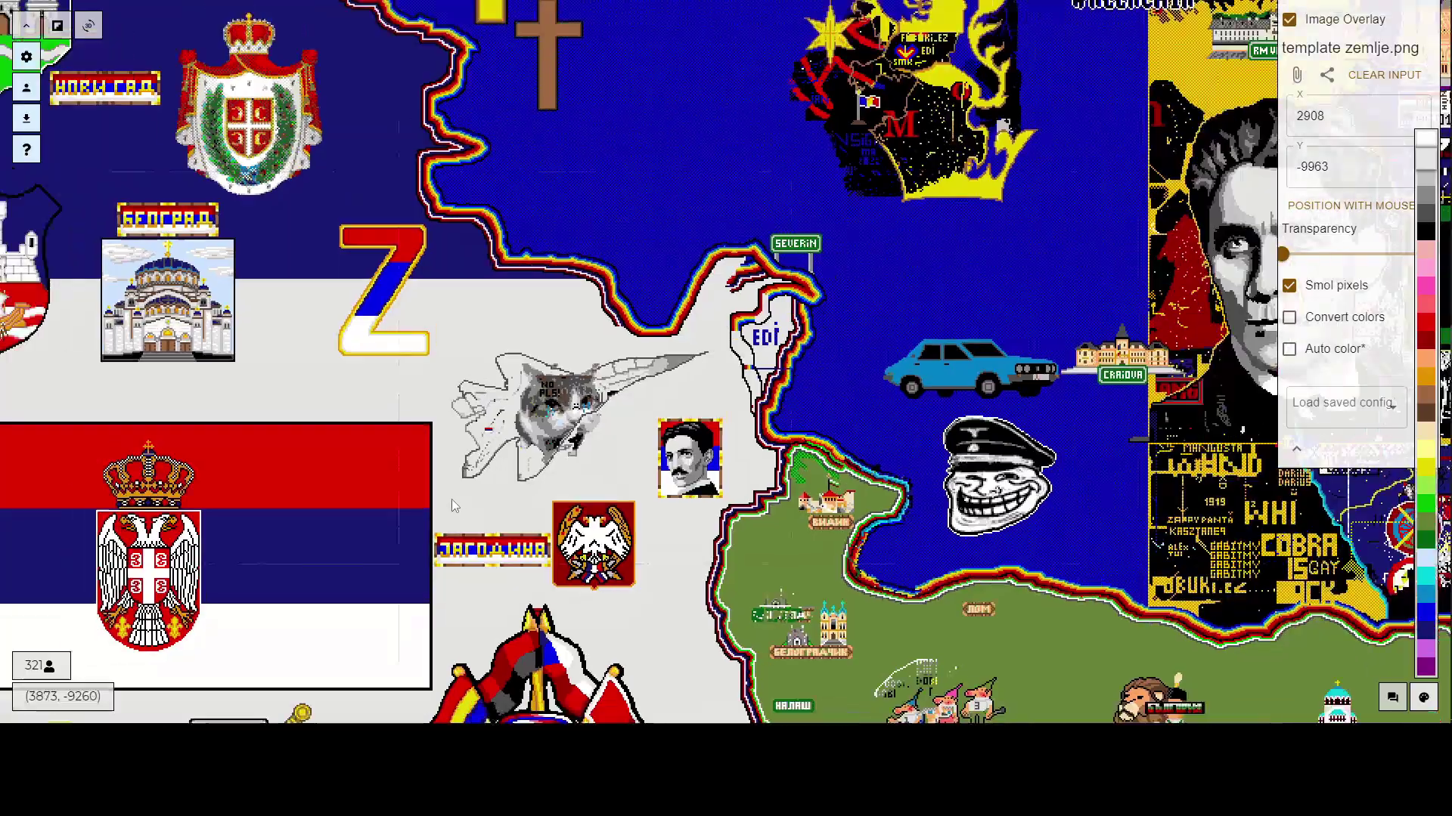
# Survey the map from Serbia over Greece to North Africa and return to the Serbian flag.
pyautogui.moveTo(280, 692); pyautogui.dragTo(616, 350)
pyautogui.scroll(-4, 617, 350)
pyautogui.moveTo(859, 635); pyautogui.dragTo(474, 116)
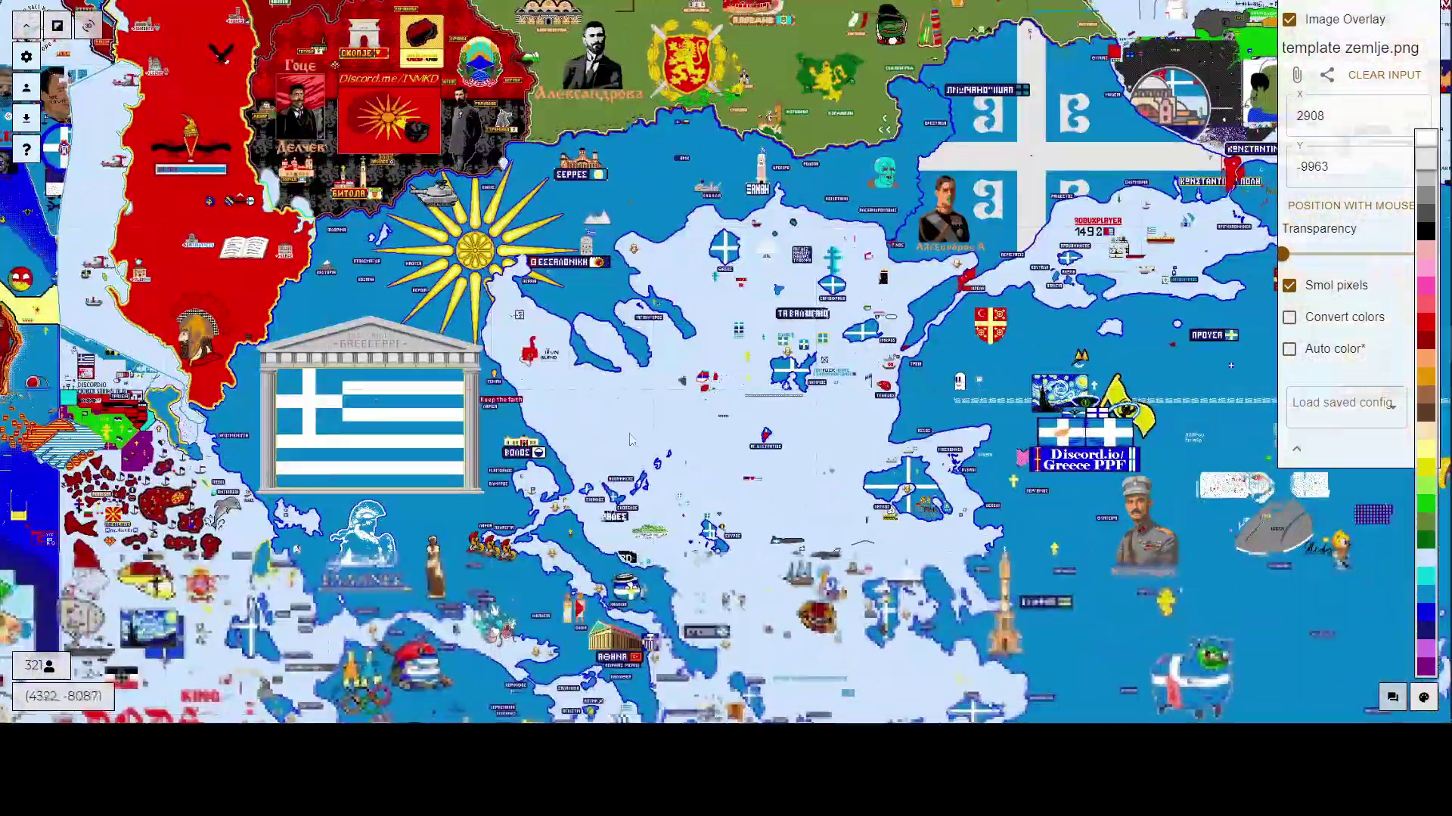
pyautogui.moveTo(635, 521); pyautogui.dragTo(446, 113)
pyautogui.moveTo(624, 354); pyautogui.dragTo(495, 4)
pyautogui.scroll(-8, 711, 545)
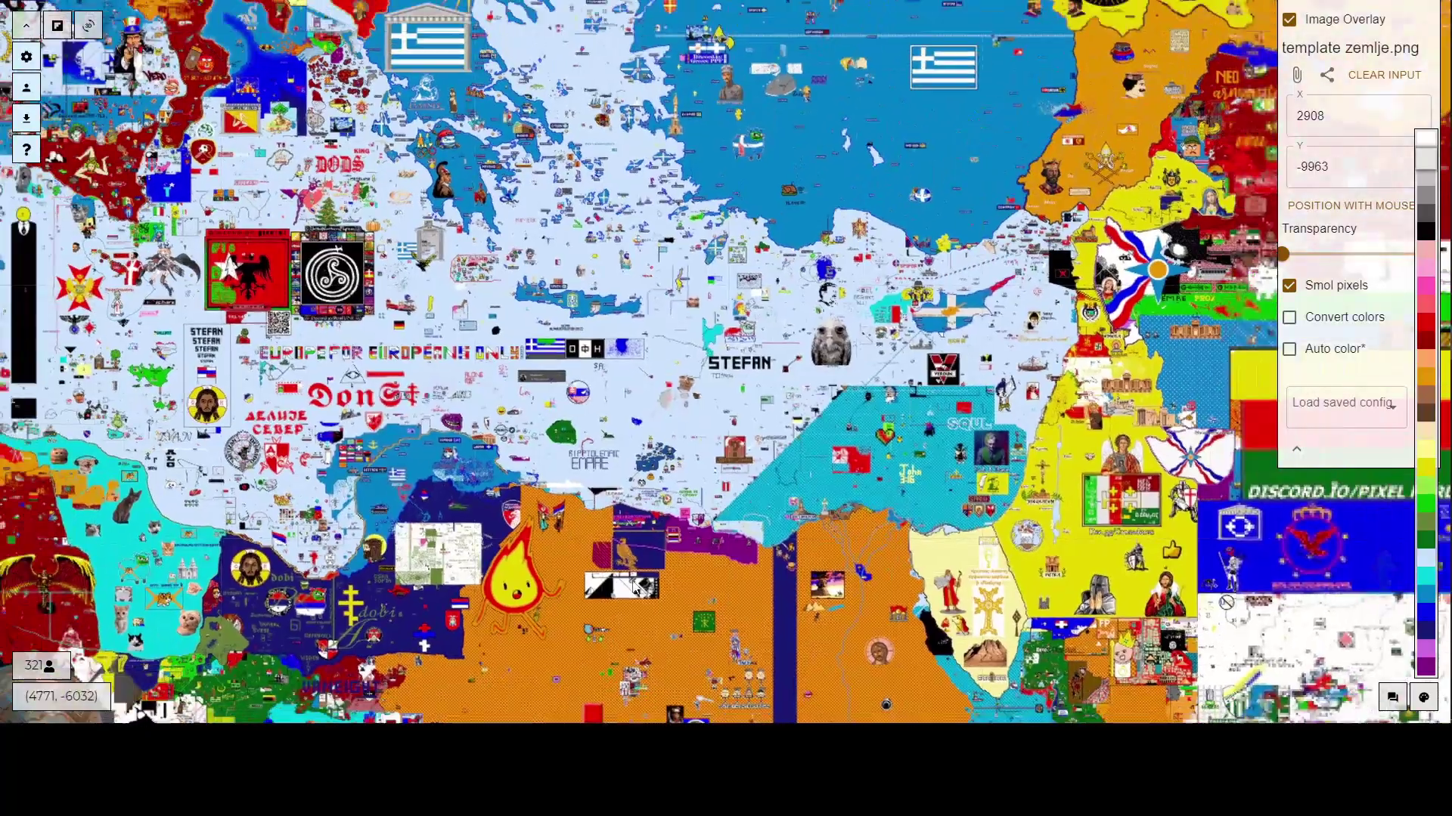
pyautogui.moveTo(635, 588); pyautogui.dragTo(575, 139)
pyautogui.scroll(-3, 719, 459)
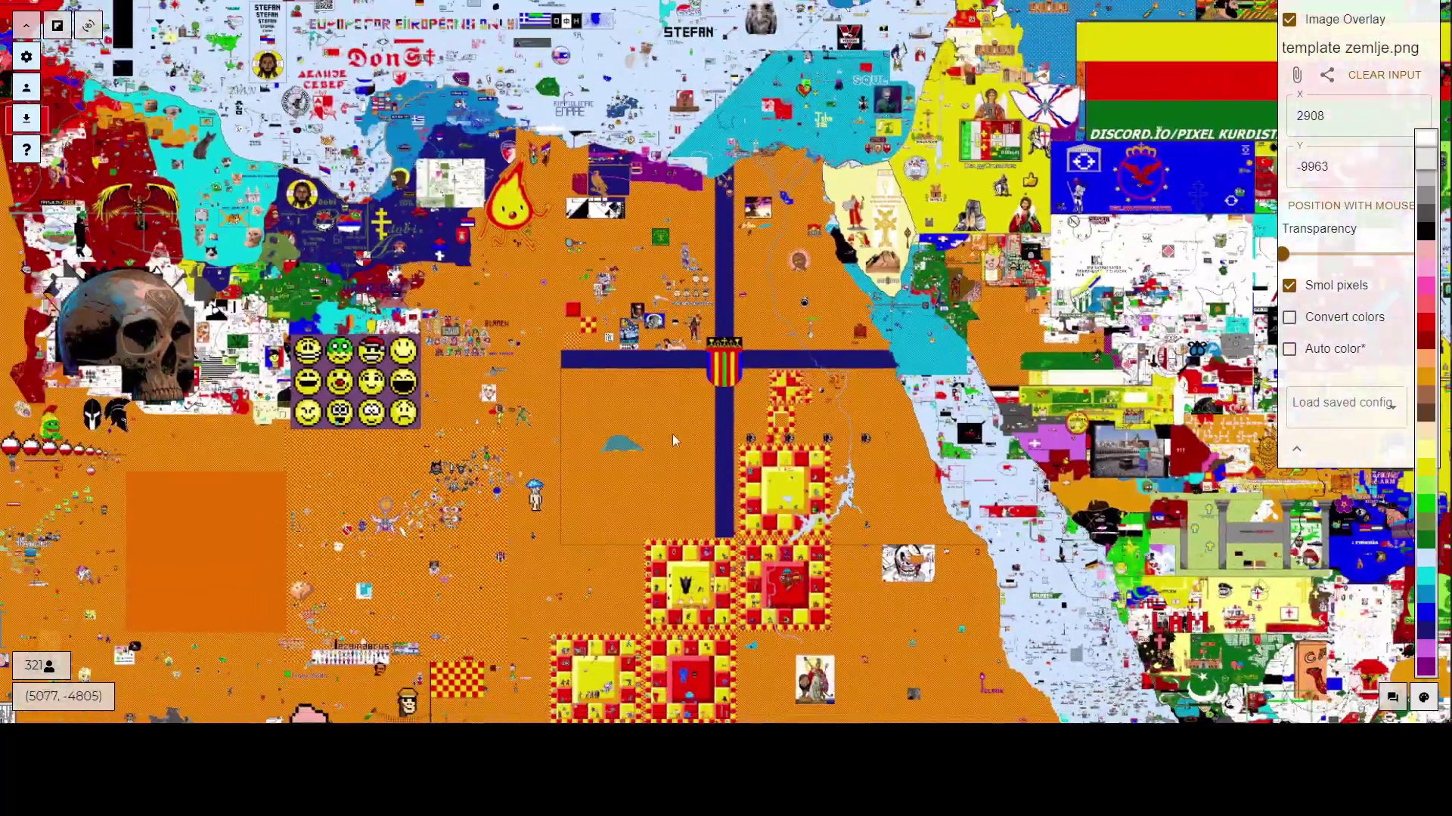
pyautogui.scroll(4, 664, 411)
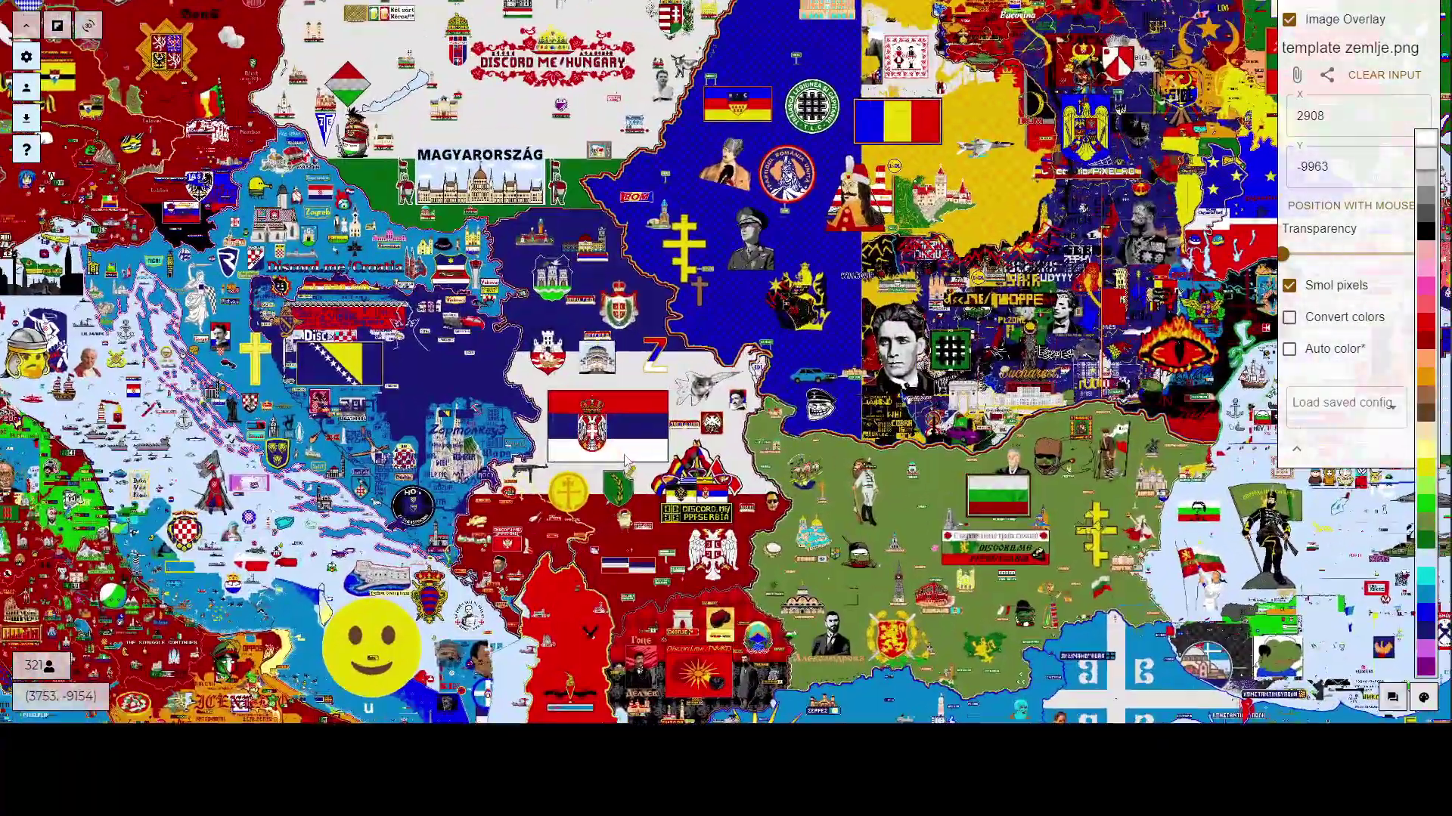
pyautogui.scroll(1, 638, 410)
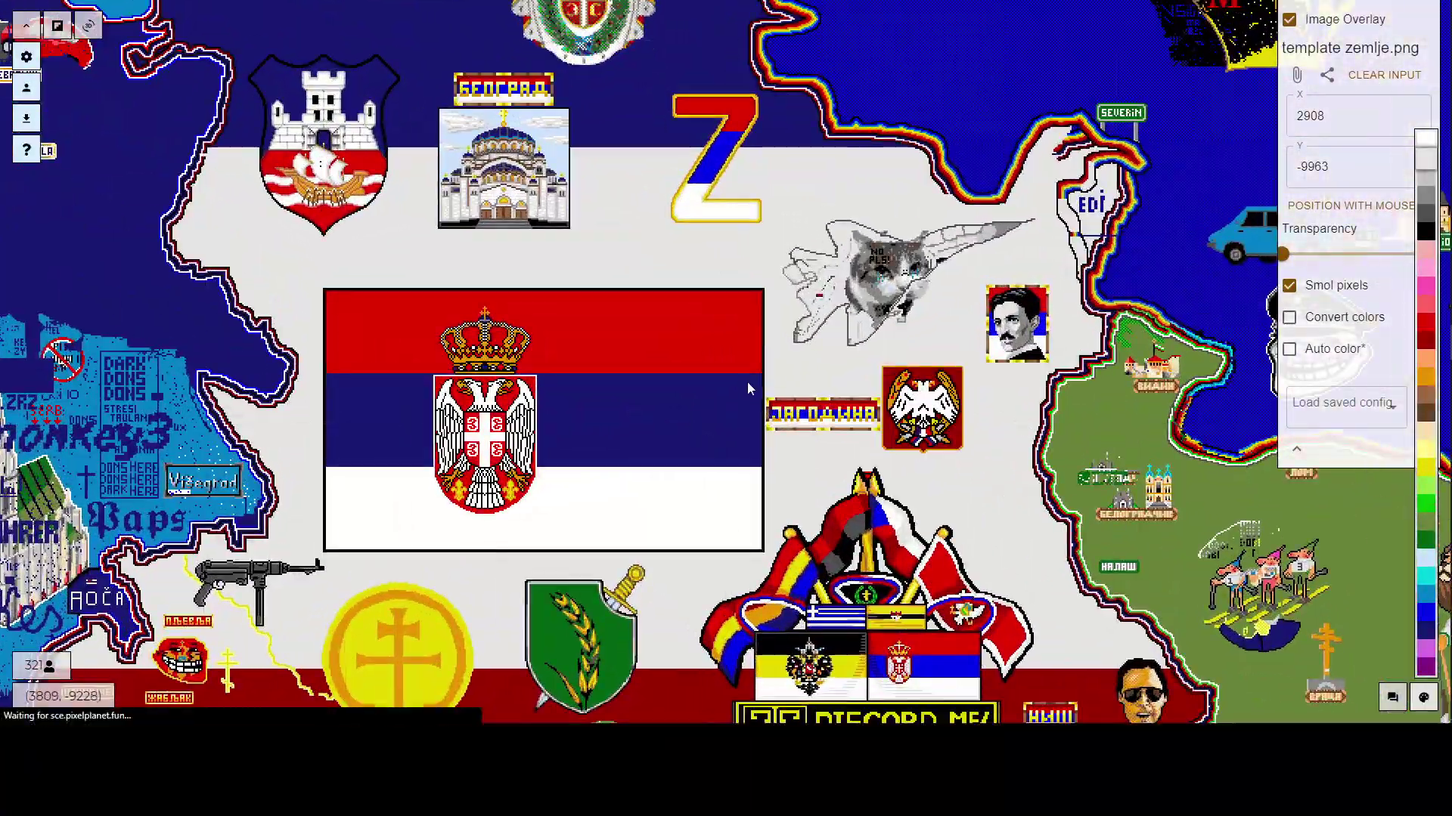
pyautogui.moveTo(905, 316); pyautogui.dragTo(839, 339)
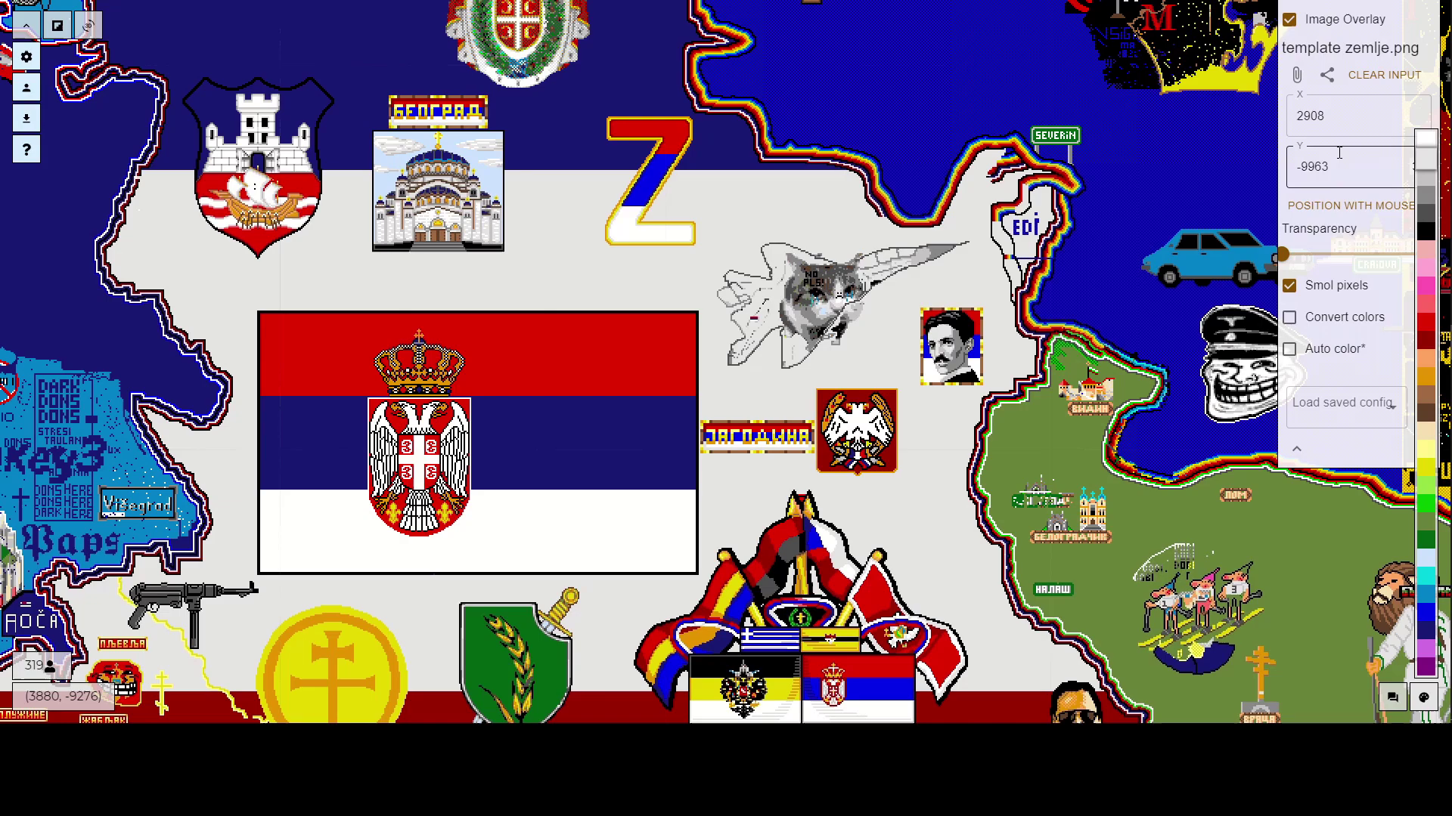
# Set the image overlay's transparency to 78 and turn off Smol pixels.
pyautogui.moveTo(546, 482); pyautogui.dragTo(777, 386)
pyautogui.moveTo(1285, 254); pyautogui.dragTo(1422, 257)
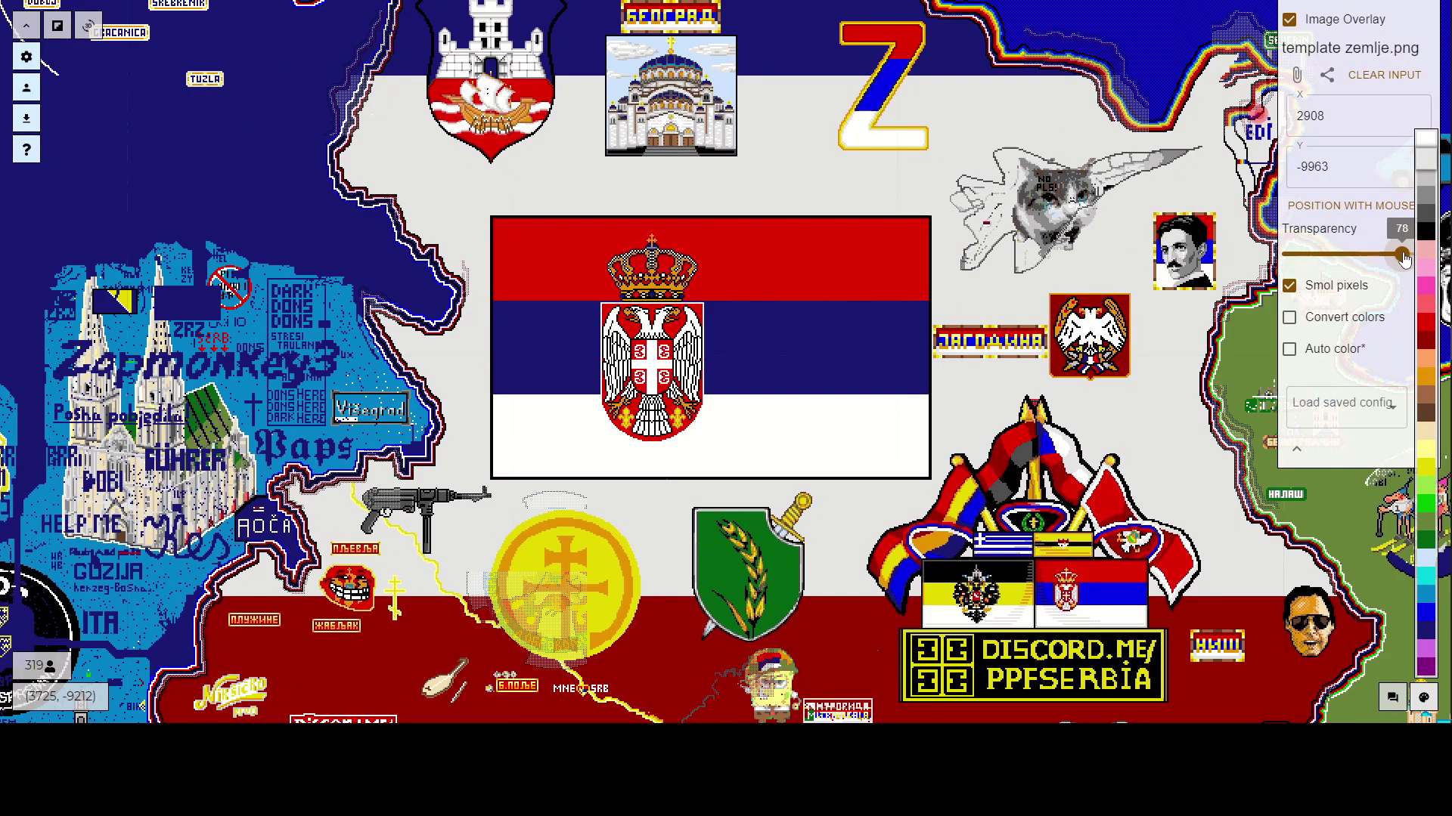
pyautogui.moveTo(1101, 240); pyautogui.dragTo(928, 377)
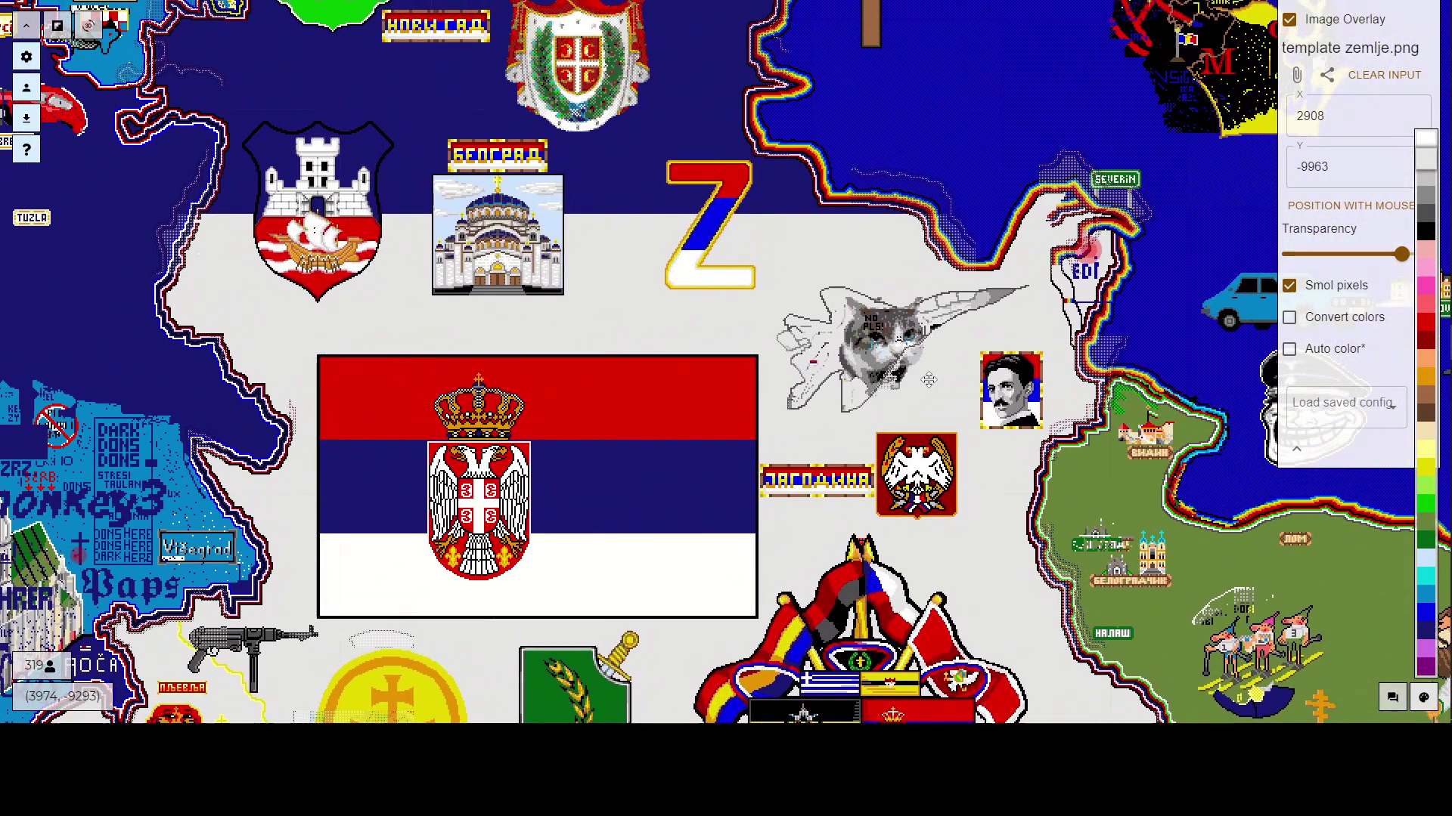
pyautogui.moveTo(1073, 271); pyautogui.dragTo(989, 342)
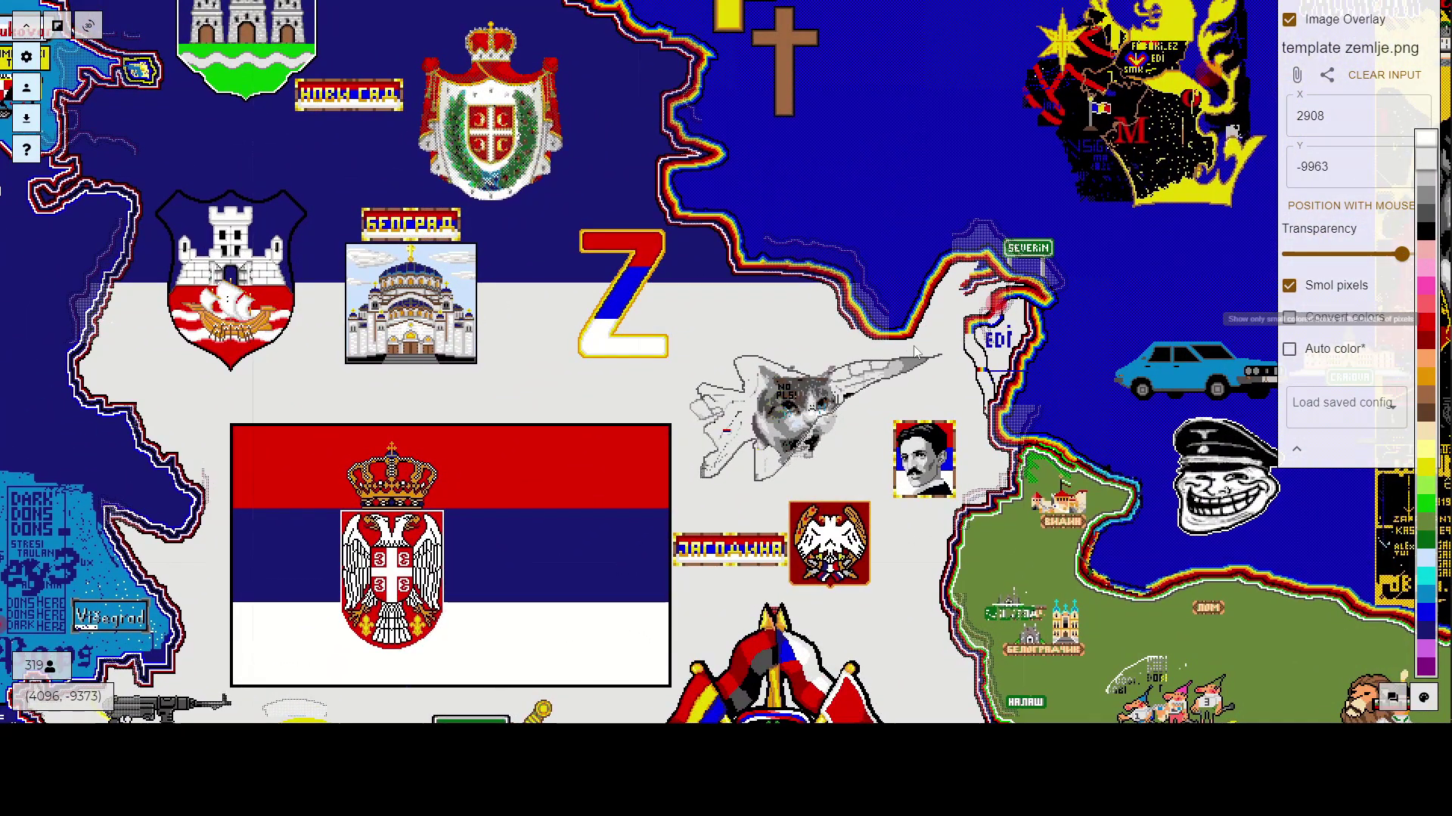
pyautogui.scroll(1, 830, 333)
pyautogui.click(1289, 285)
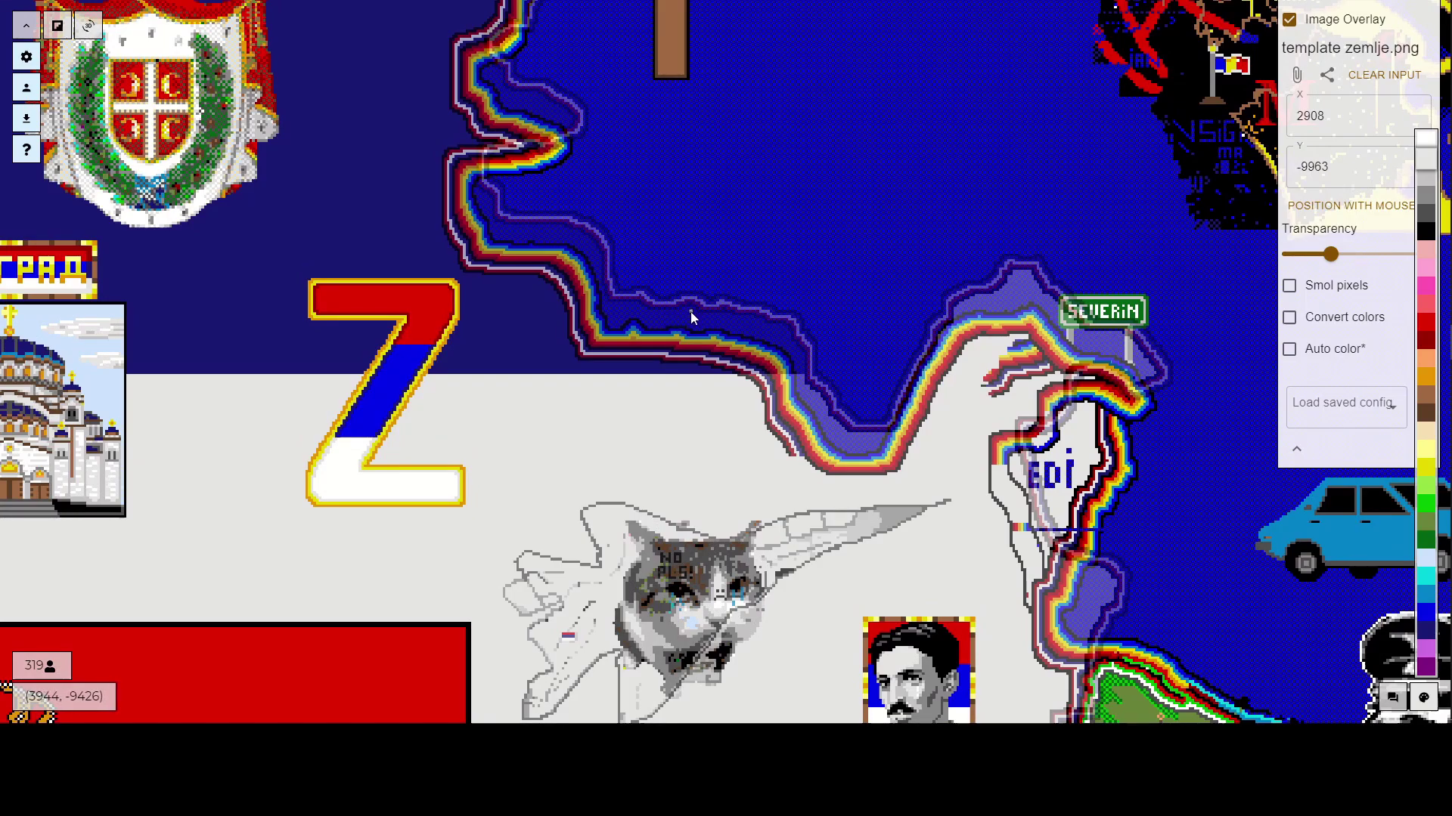
# Compare the overlay template with the Serbian–Romanian border between the royal coat of arms and the Severin sign.
pyautogui.scroll(-3, 691, 311)
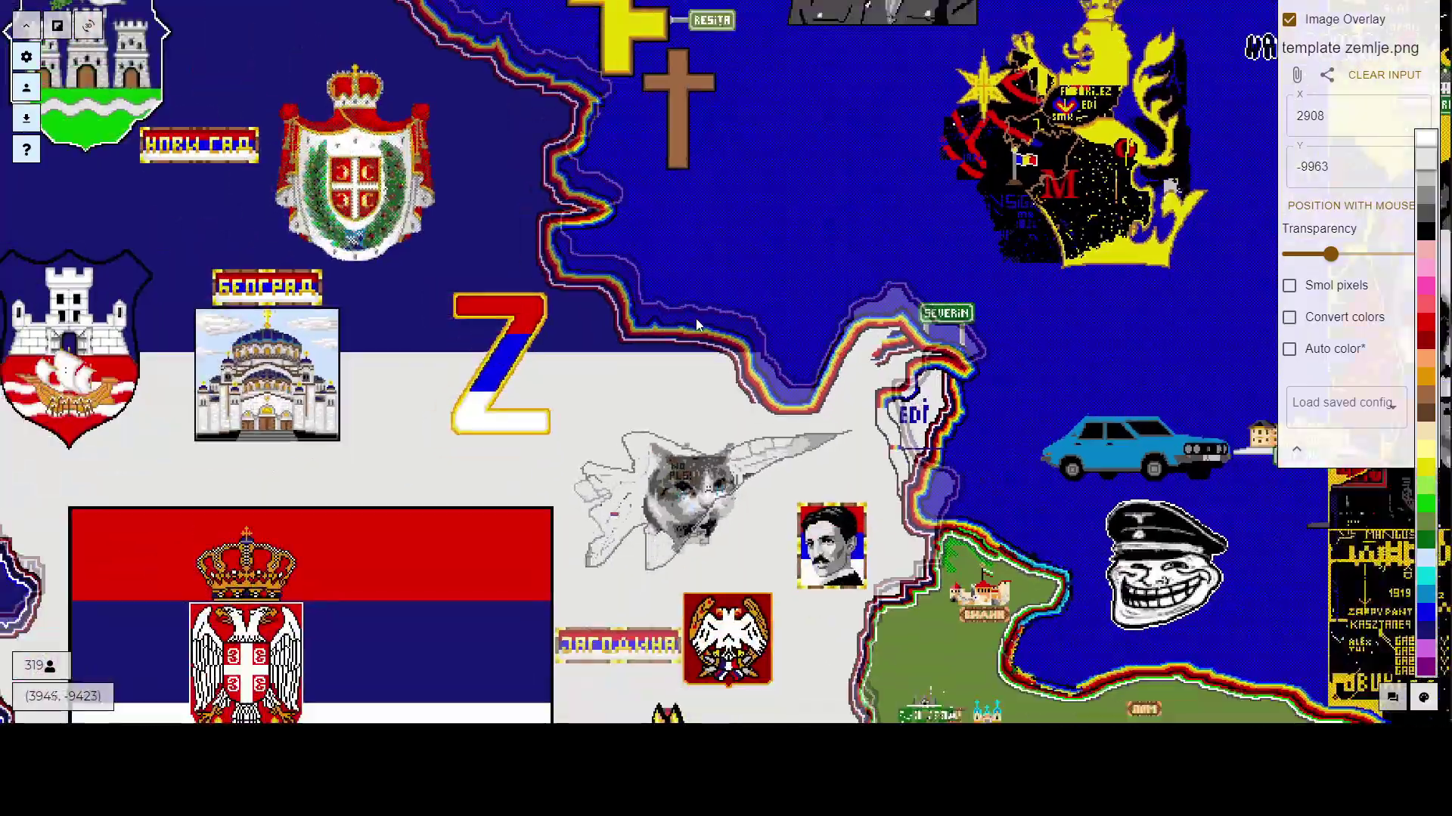
pyautogui.moveTo(788, 258); pyautogui.dragTo(616, 367)
pyautogui.scroll(-3, 671, 292)
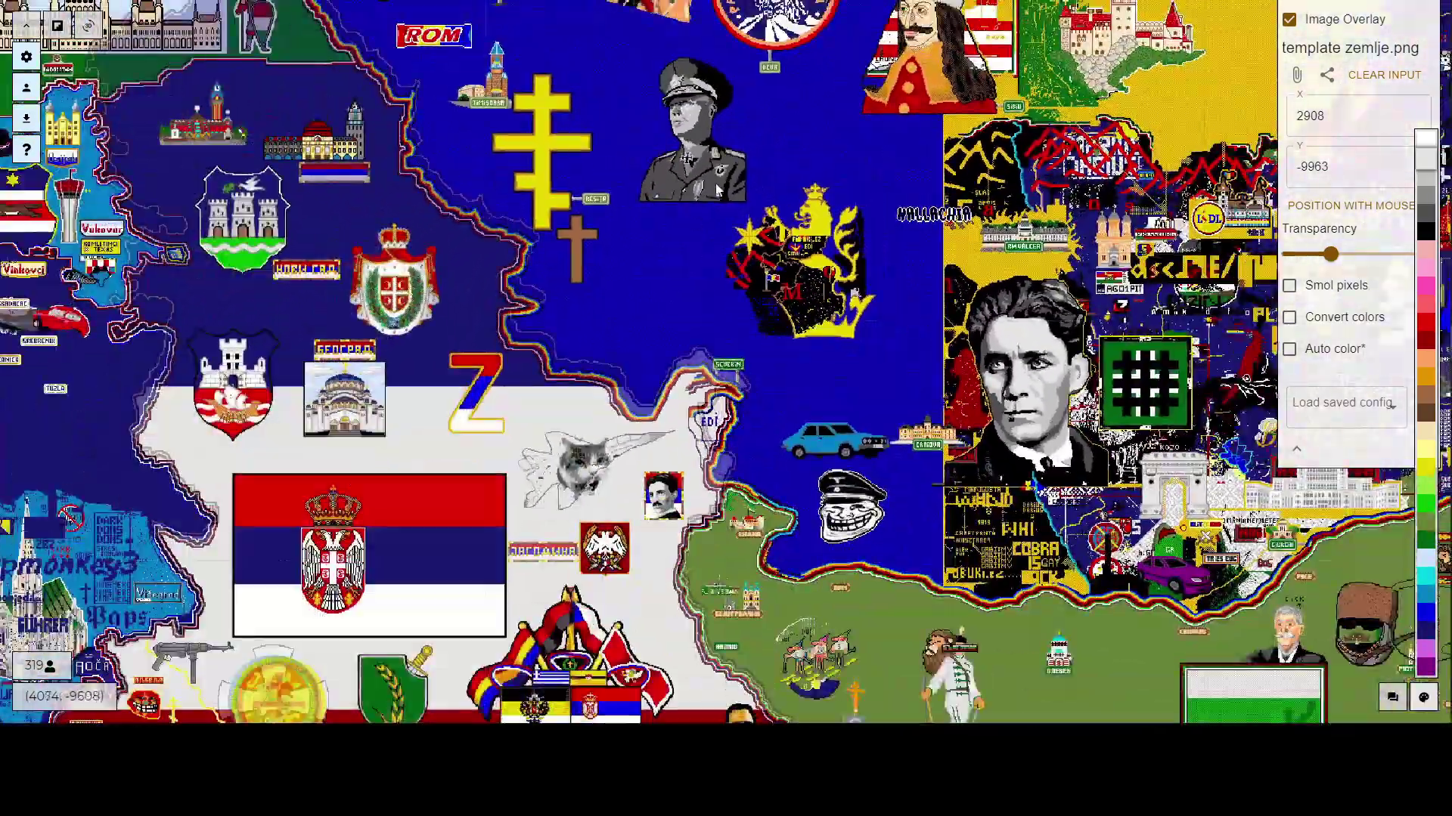
pyautogui.moveTo(671, 292); pyautogui.dragTo(771, 251)
pyautogui.scroll(3, 776, 251)
pyautogui.scroll(1, 775, 251)
pyautogui.moveTo(650, 357); pyautogui.dragTo(766, 235)
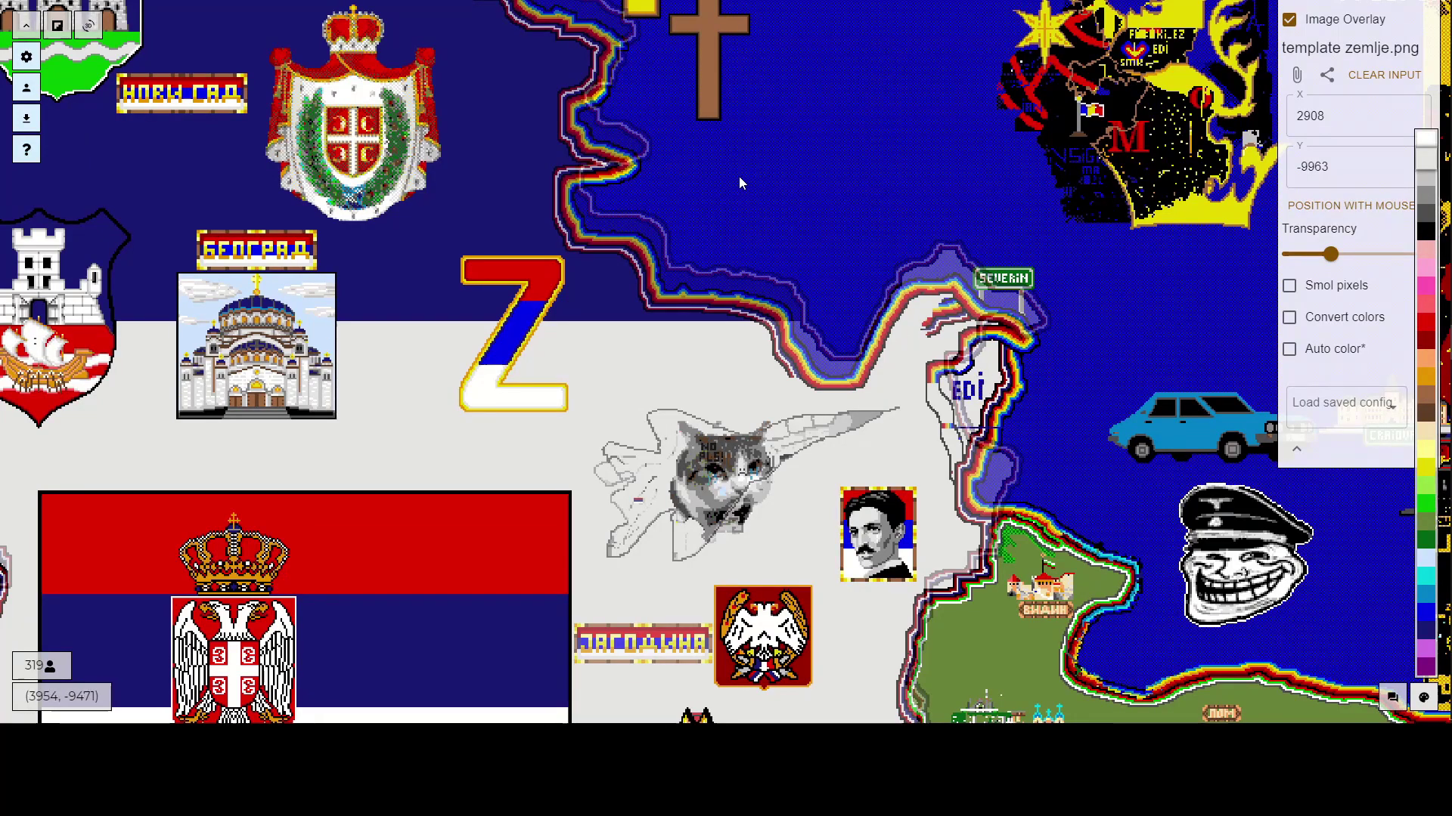
pyautogui.moveTo(808, 128); pyautogui.dragTo(803, 308)
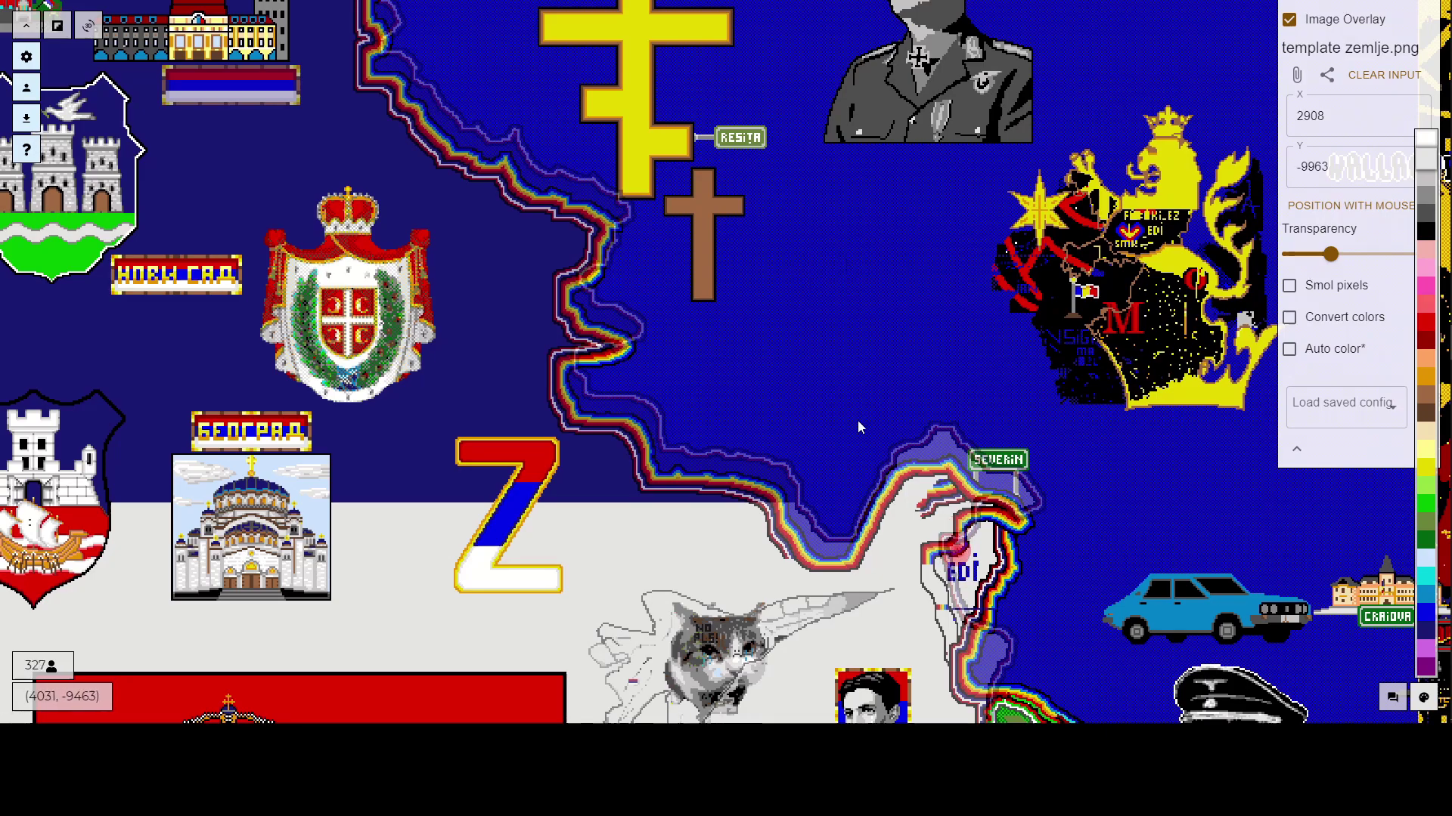
pyautogui.moveTo(831, 479); pyautogui.dragTo(763, 243)
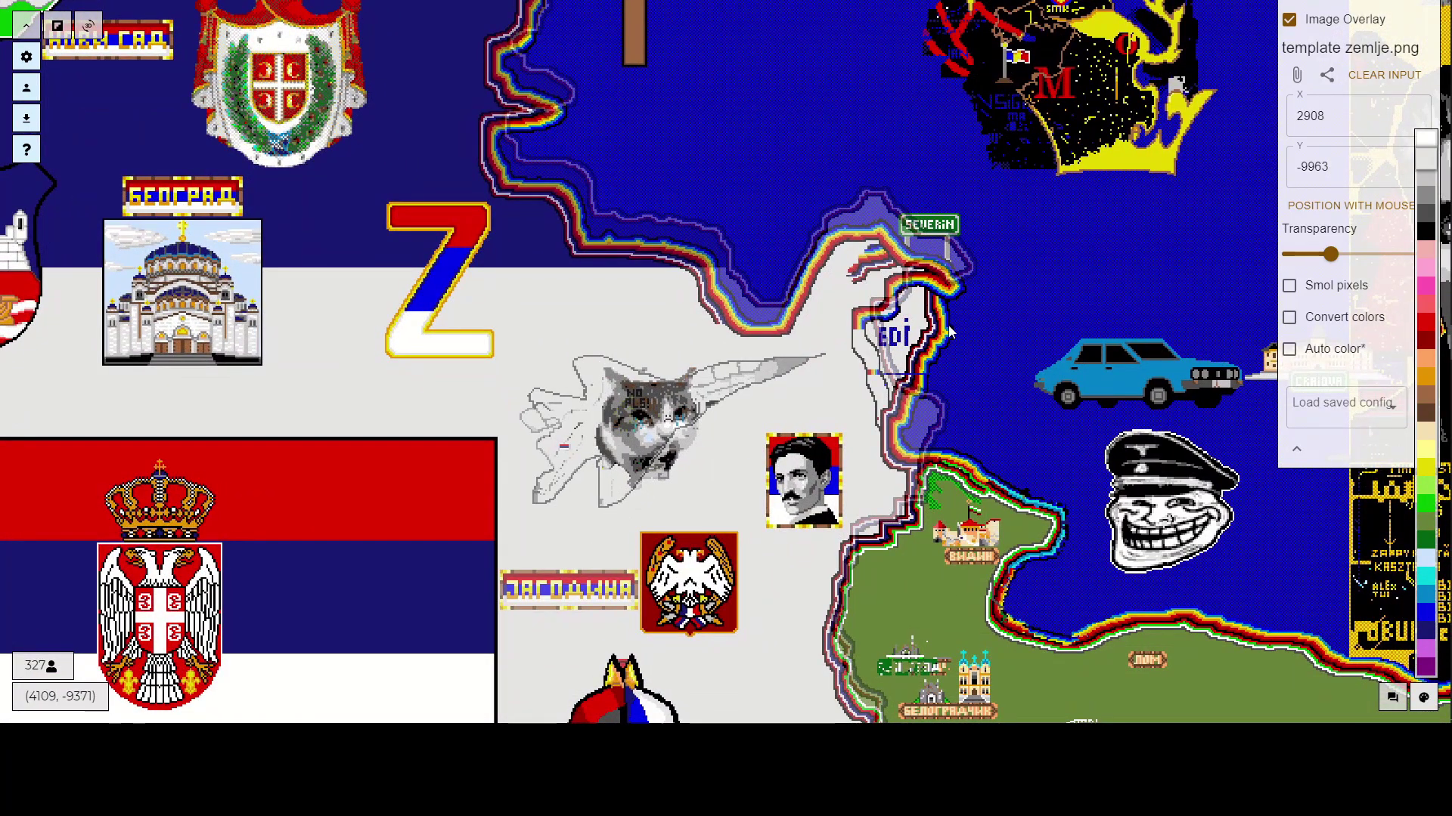
pyautogui.moveTo(718, 291); pyautogui.dragTo(709, 187)
# Examine the overlay offset along the border bend by the EDI lettering and down to the Bulgarian castle.
pyautogui.scroll(4, 694, 187)
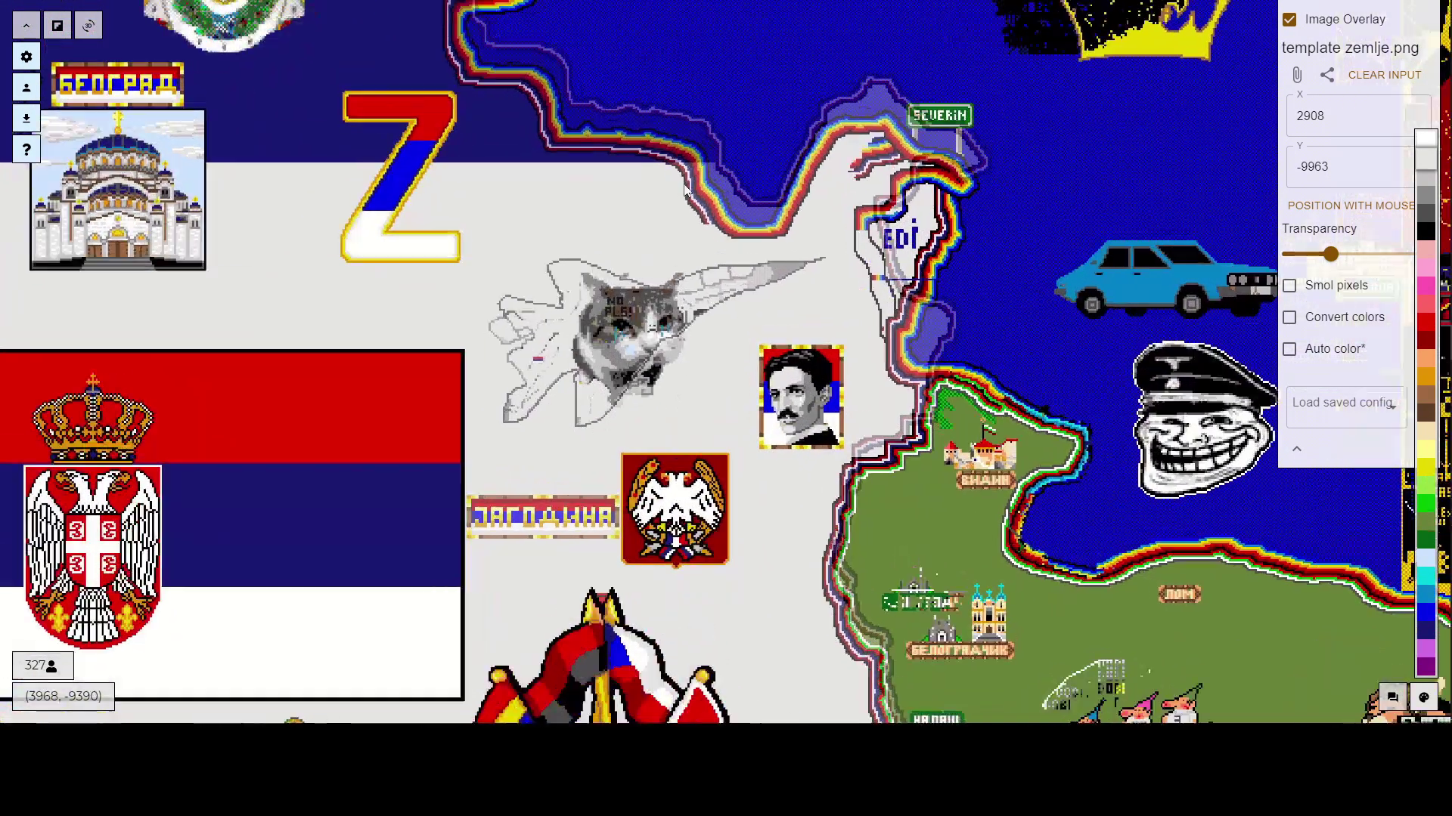
pyautogui.moveTo(997, 402); pyautogui.dragTo(827, 272)
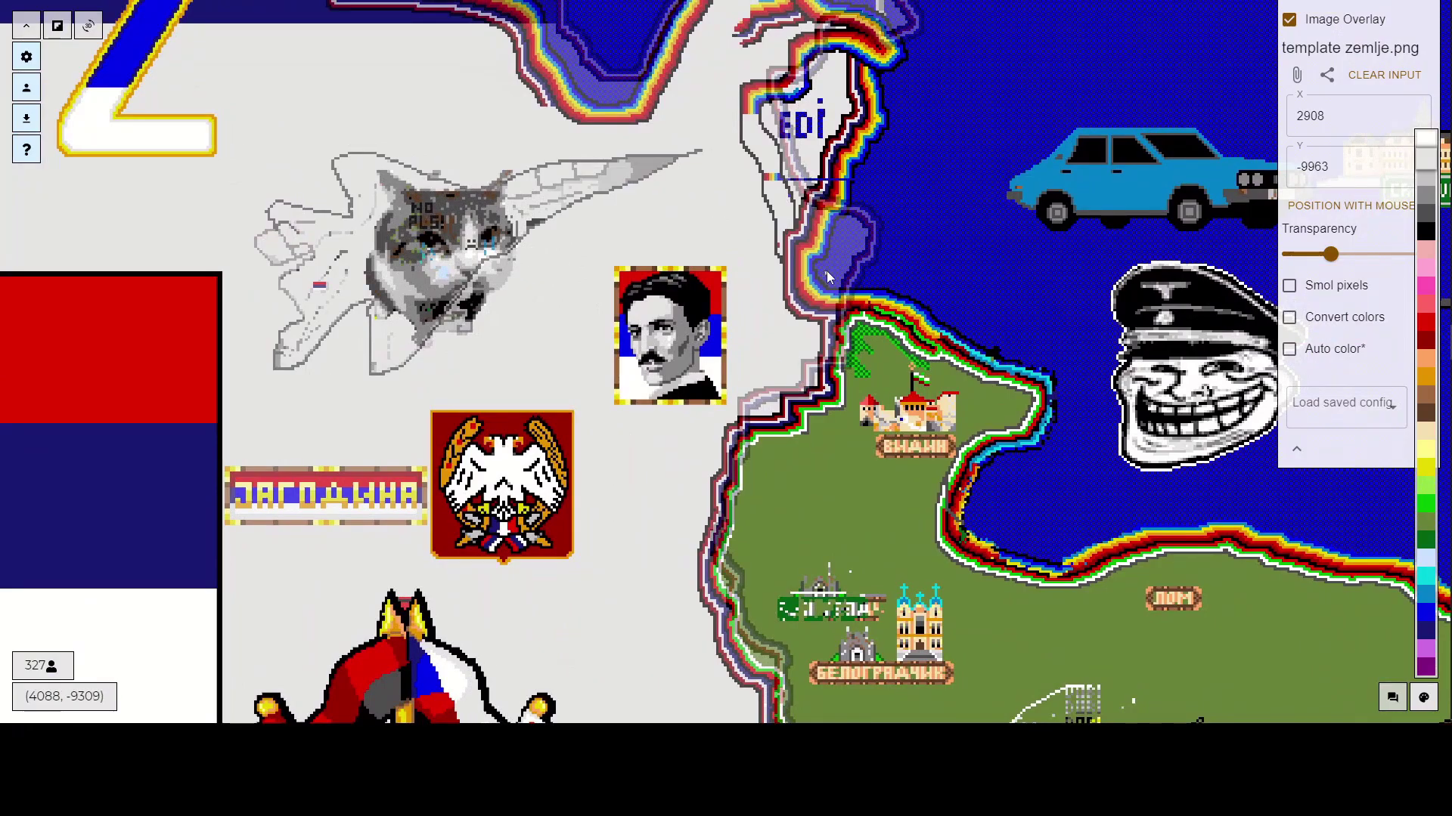
pyautogui.scroll(-1, 870, 287)
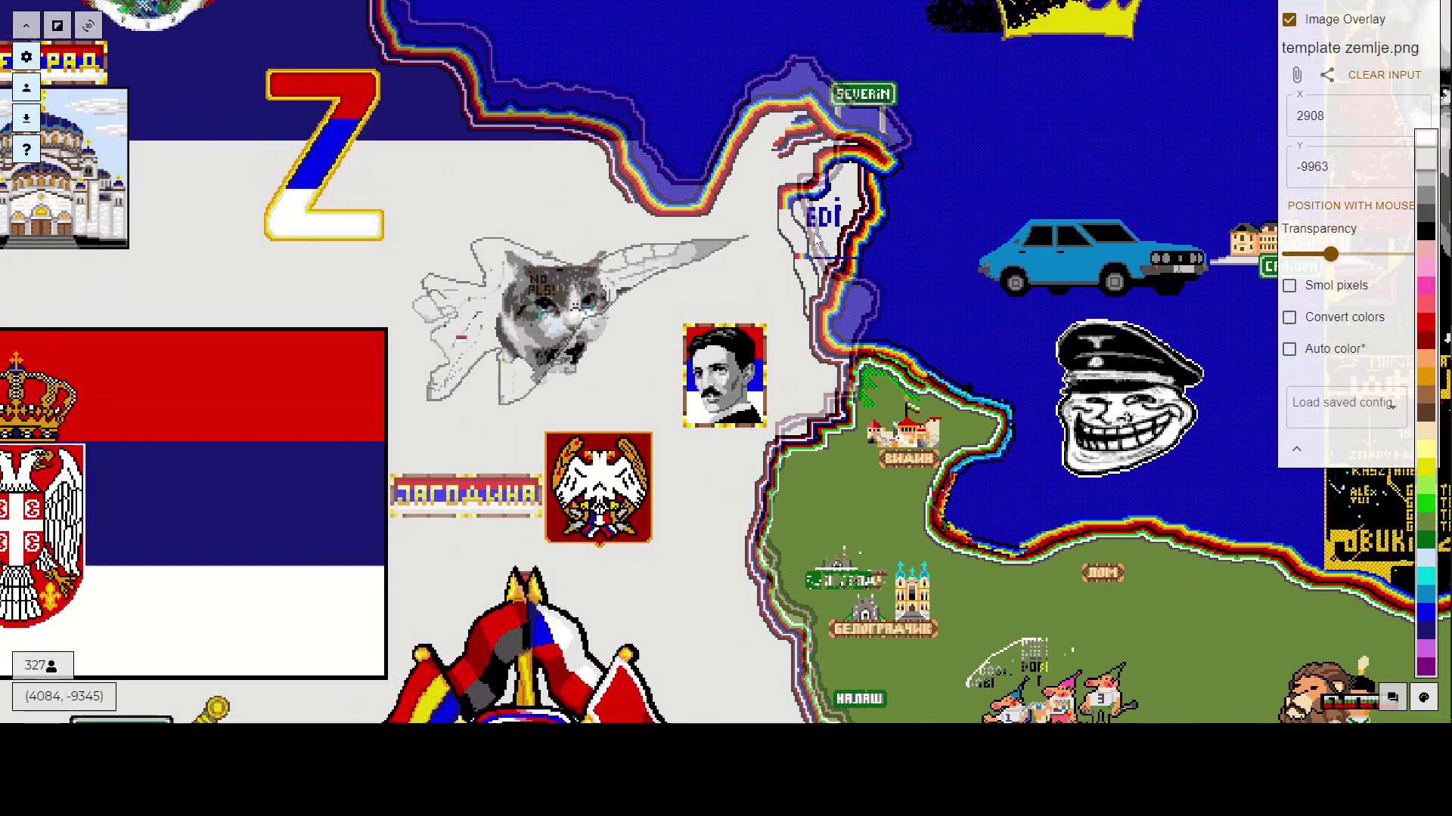
pyautogui.scroll(2, 815, 237)
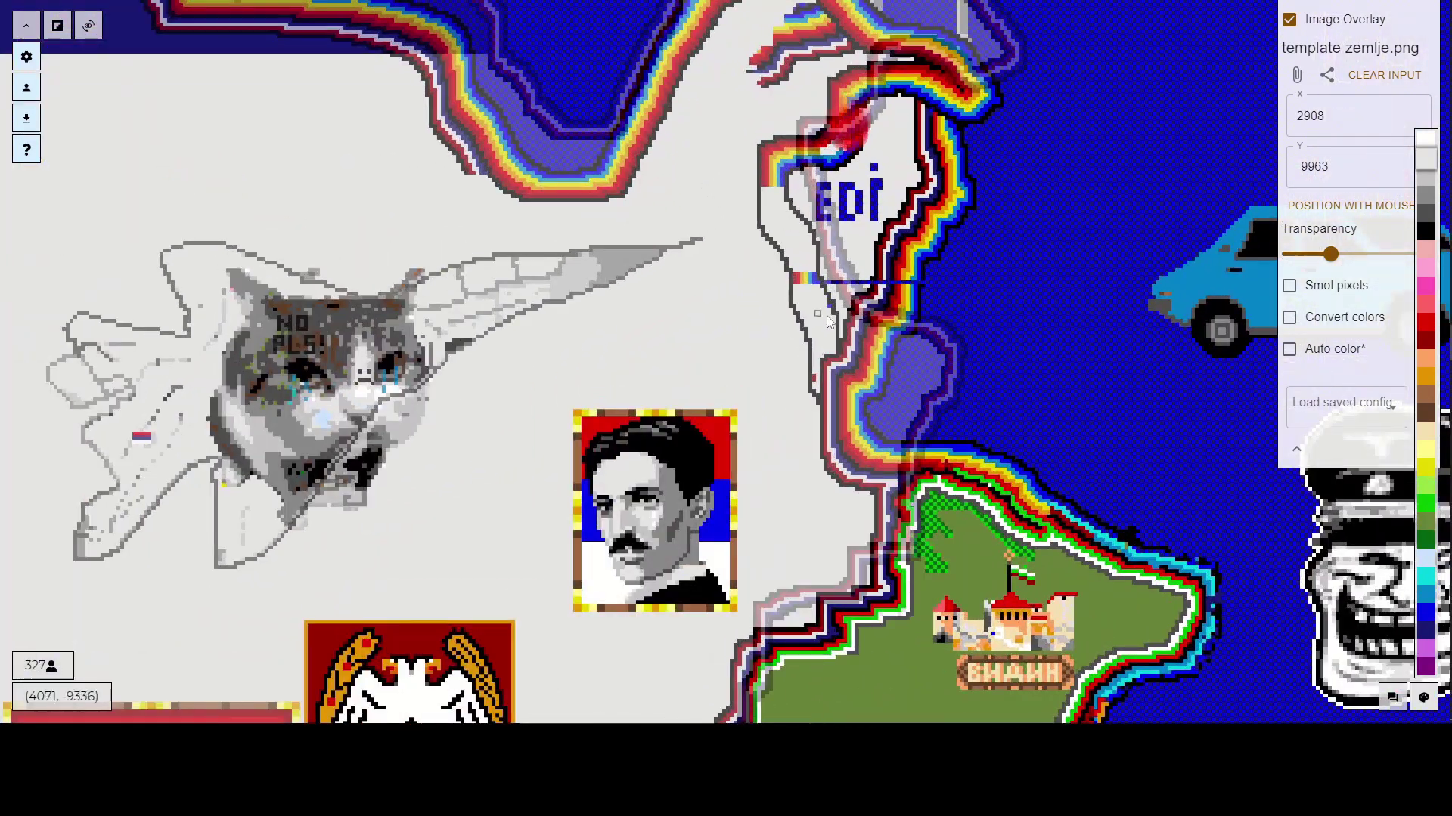
pyautogui.scroll(-2, 827, 321)
pyautogui.moveTo(614, 293); pyautogui.dragTo(801, 251)
pyautogui.scroll(-2, 802, 251)
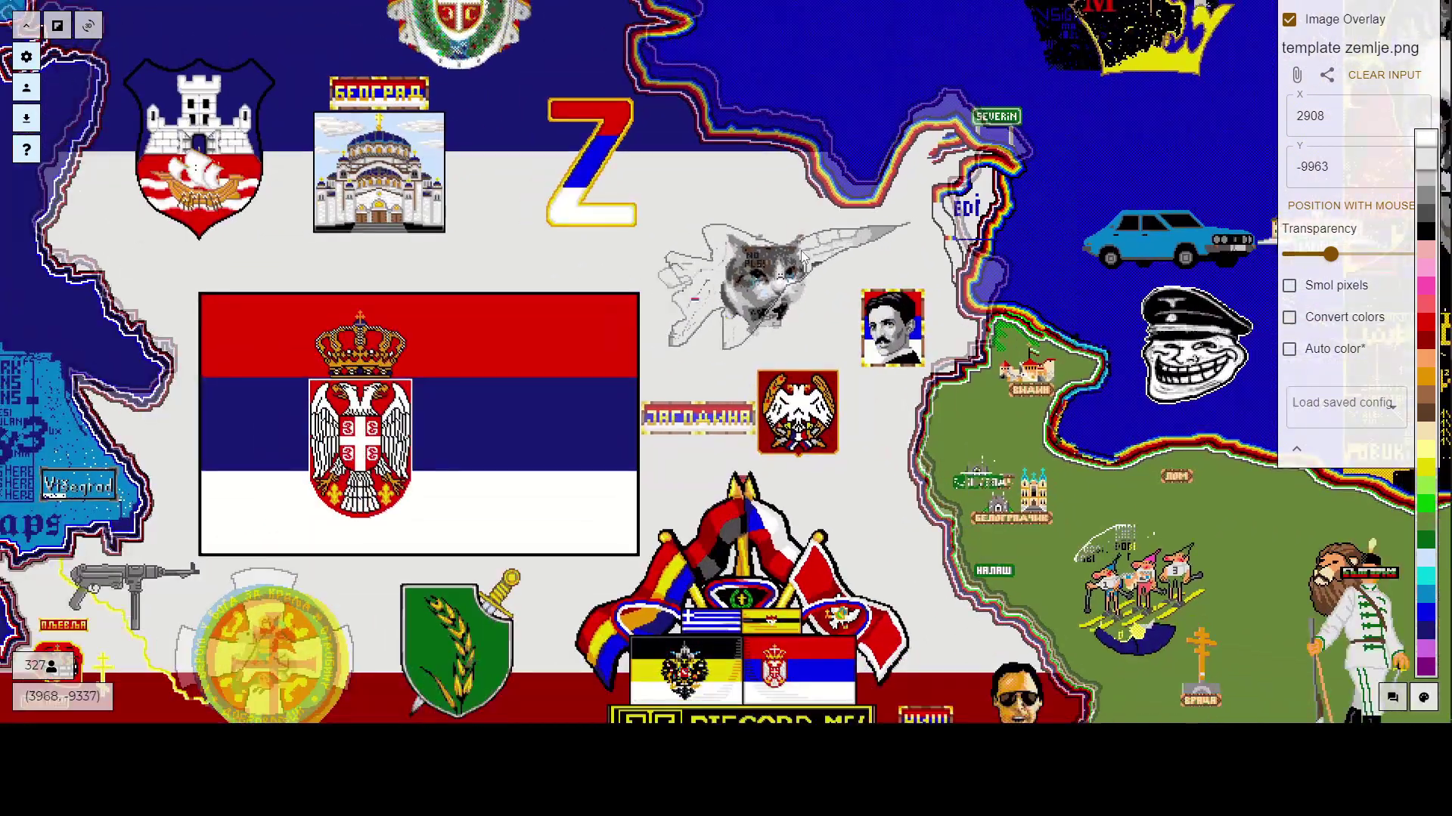
pyautogui.moveTo(783, 192); pyautogui.dragTo(783, 287)
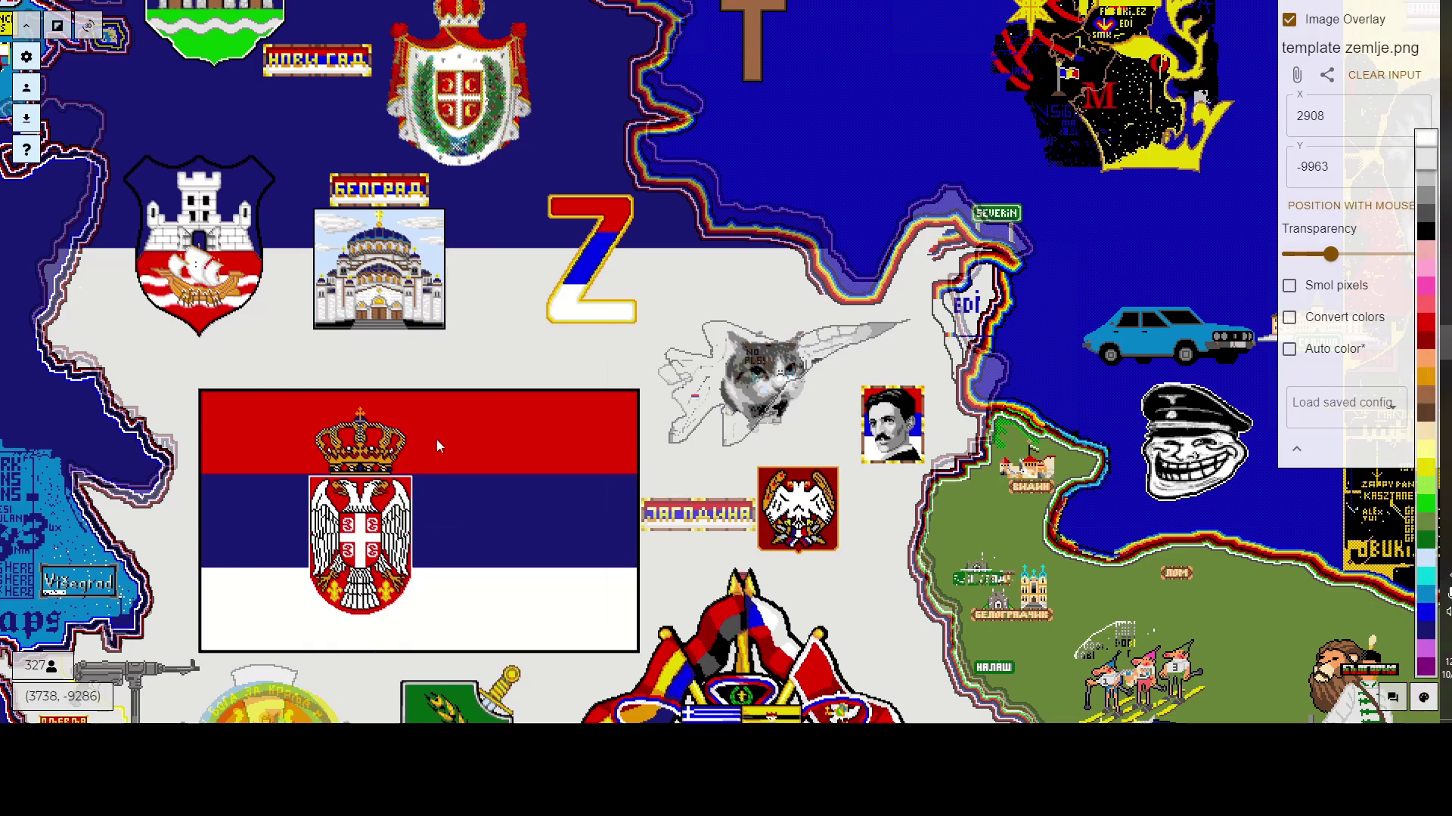
# Try an X coordinate of 2900 for the image overlay, with the Serbian flag in view.
pyautogui.moveTo(435, 458); pyautogui.dragTo(837, 312)
pyautogui.scroll(9, 672, 329)
pyautogui.scroll(-5, 656, 299)
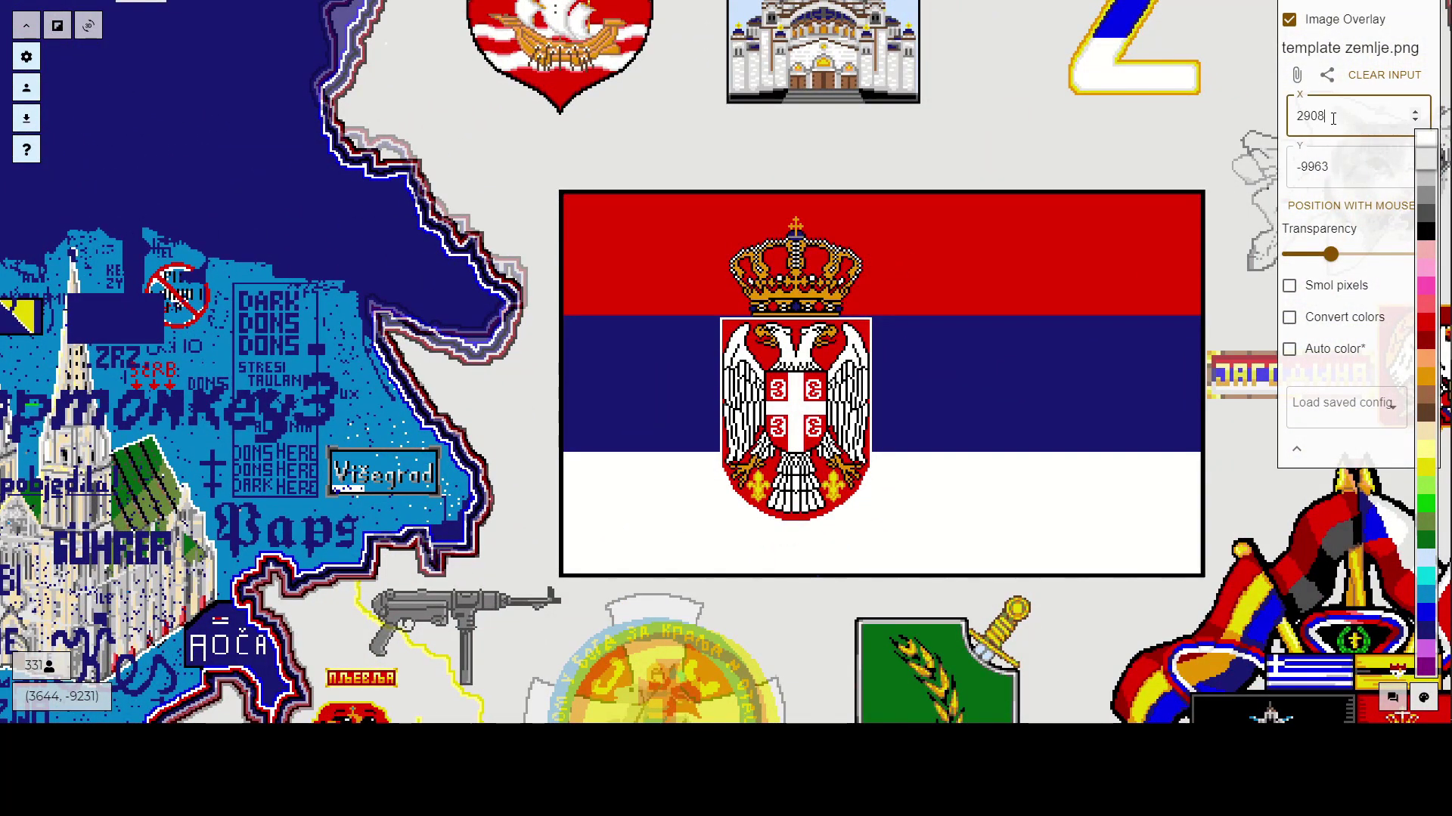
pyautogui.press('BackSpace')
pyautogui.write('0')
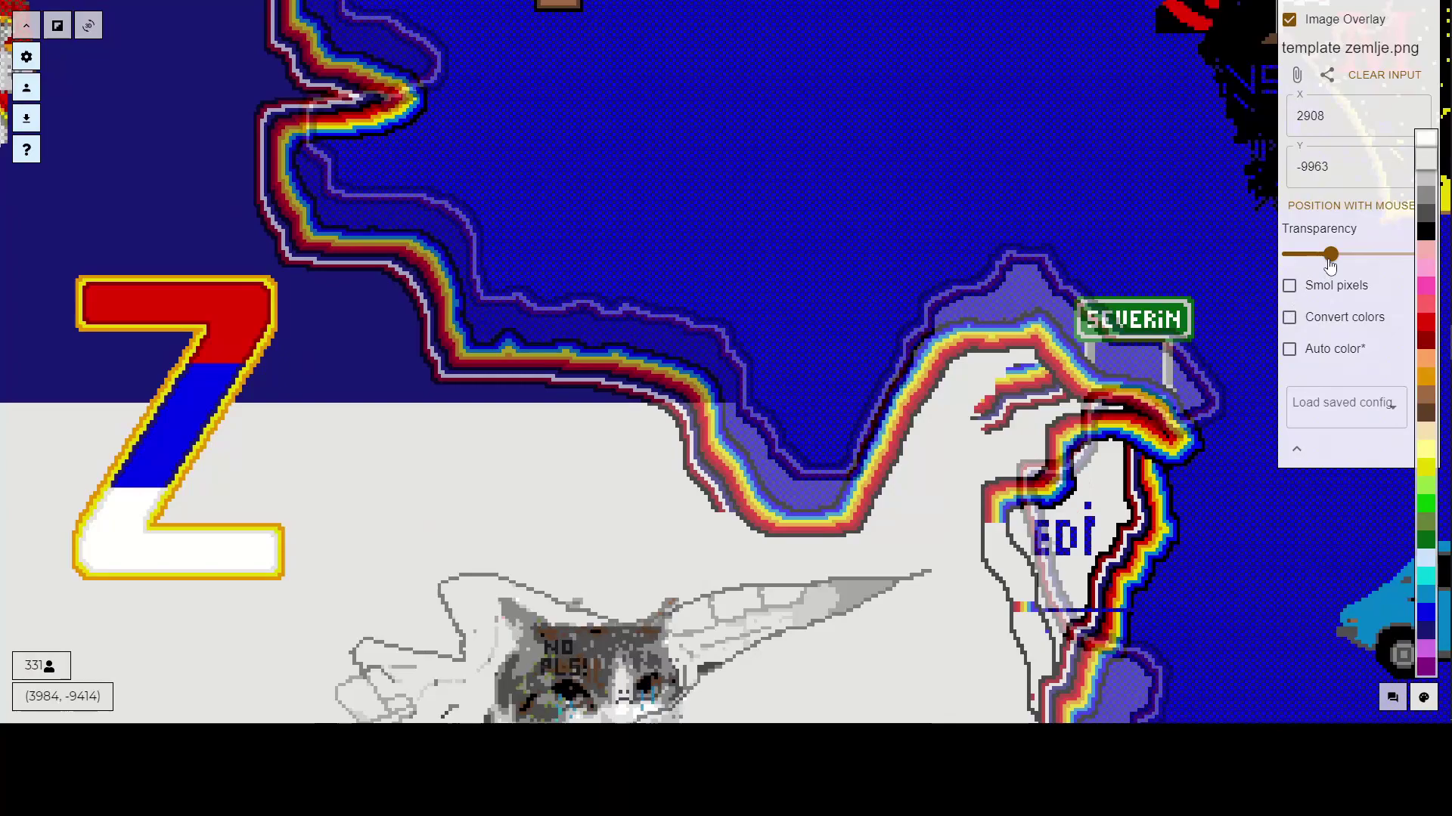
# Raise the image overlay's transparency to its maximum and check the template over the border near Severin.
pyautogui.moveTo(1329, 256); pyautogui.dragTo(1446, 257)
pyautogui.scroll(-5, 725, 306)
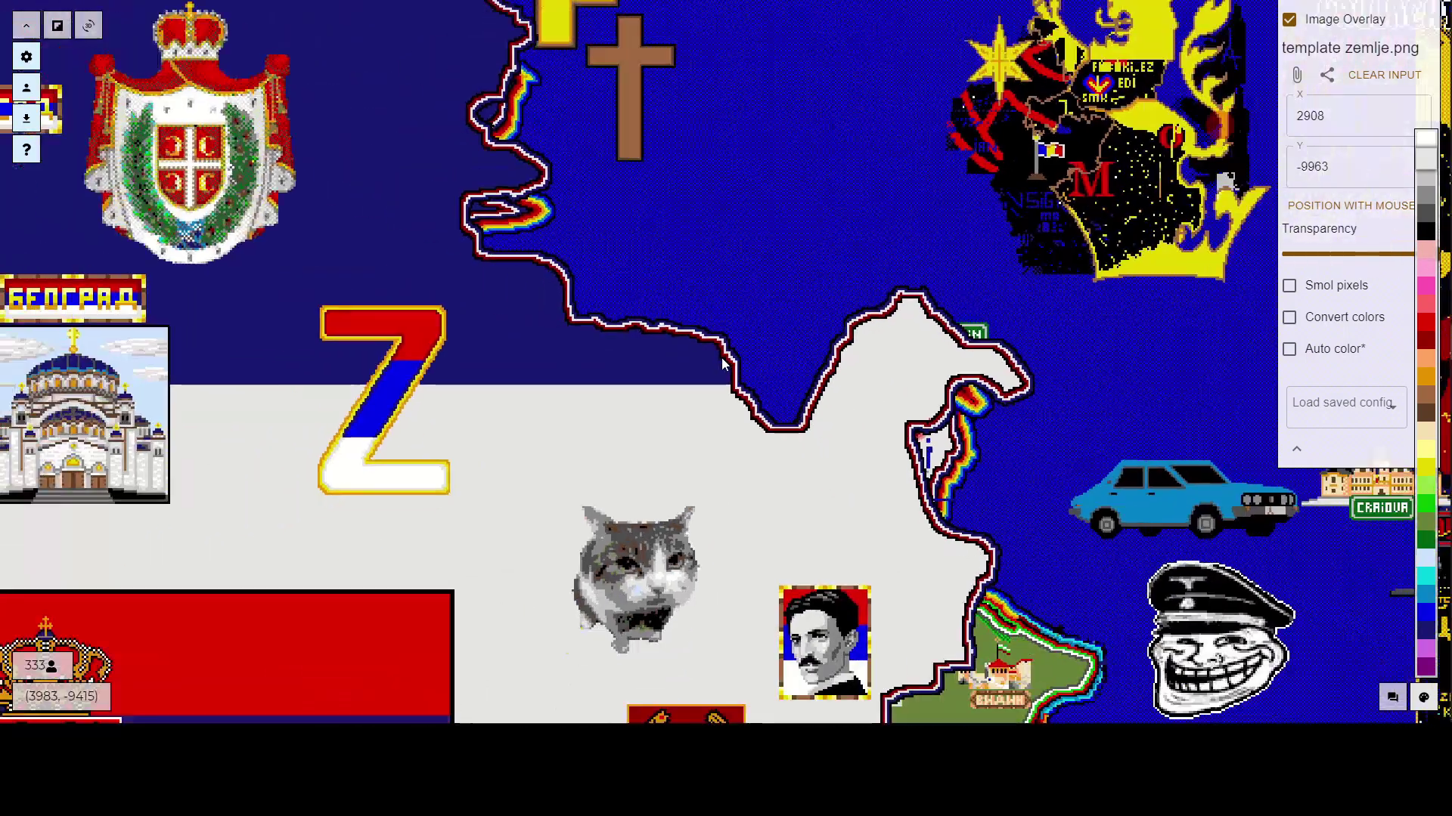
pyautogui.scroll(5, 724, 384)
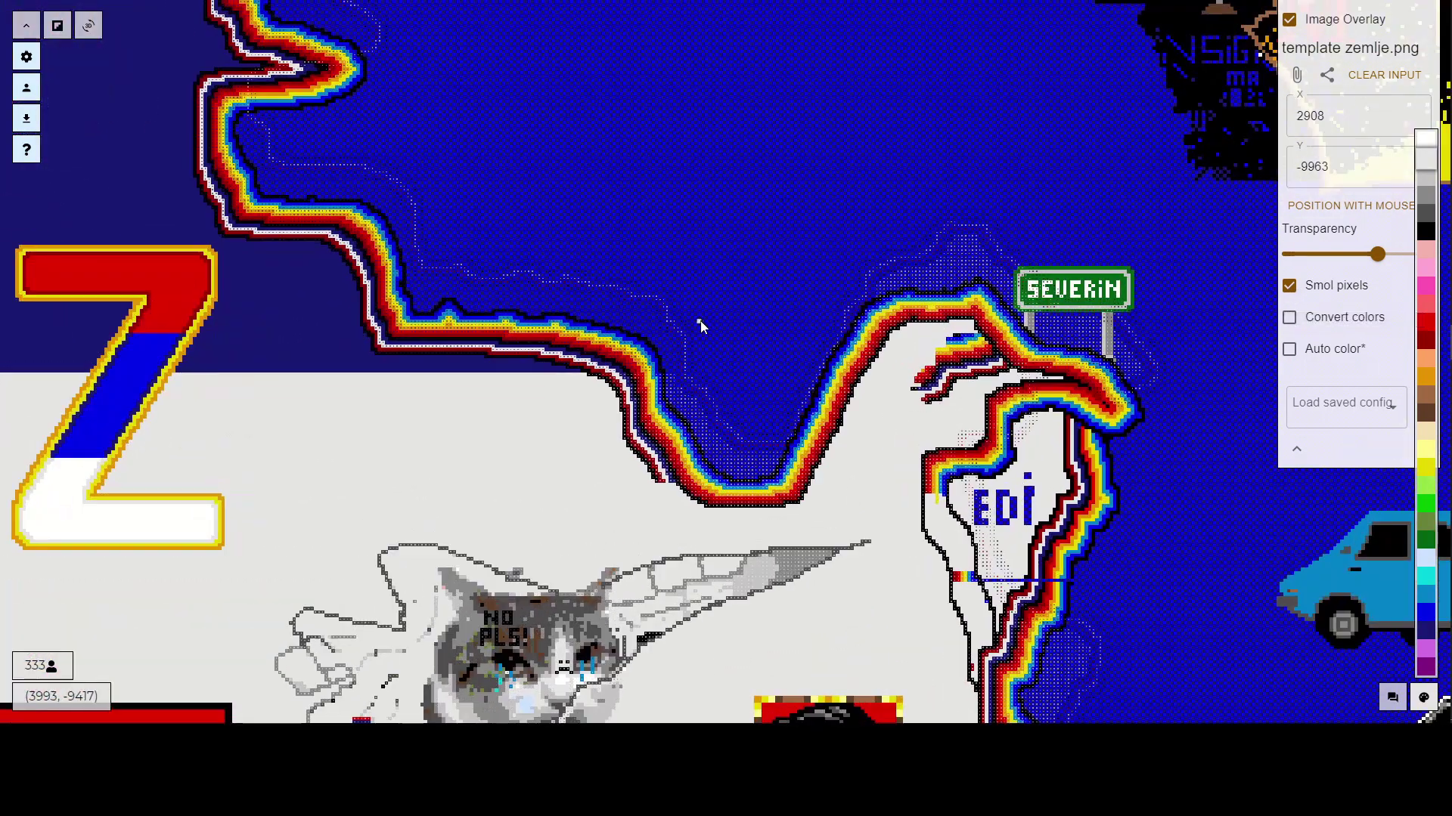
# Choose black as the drawing colour and examine the small template pixels down to the border line's open end above the jet.
pyautogui.scroll(2, 695, 345)
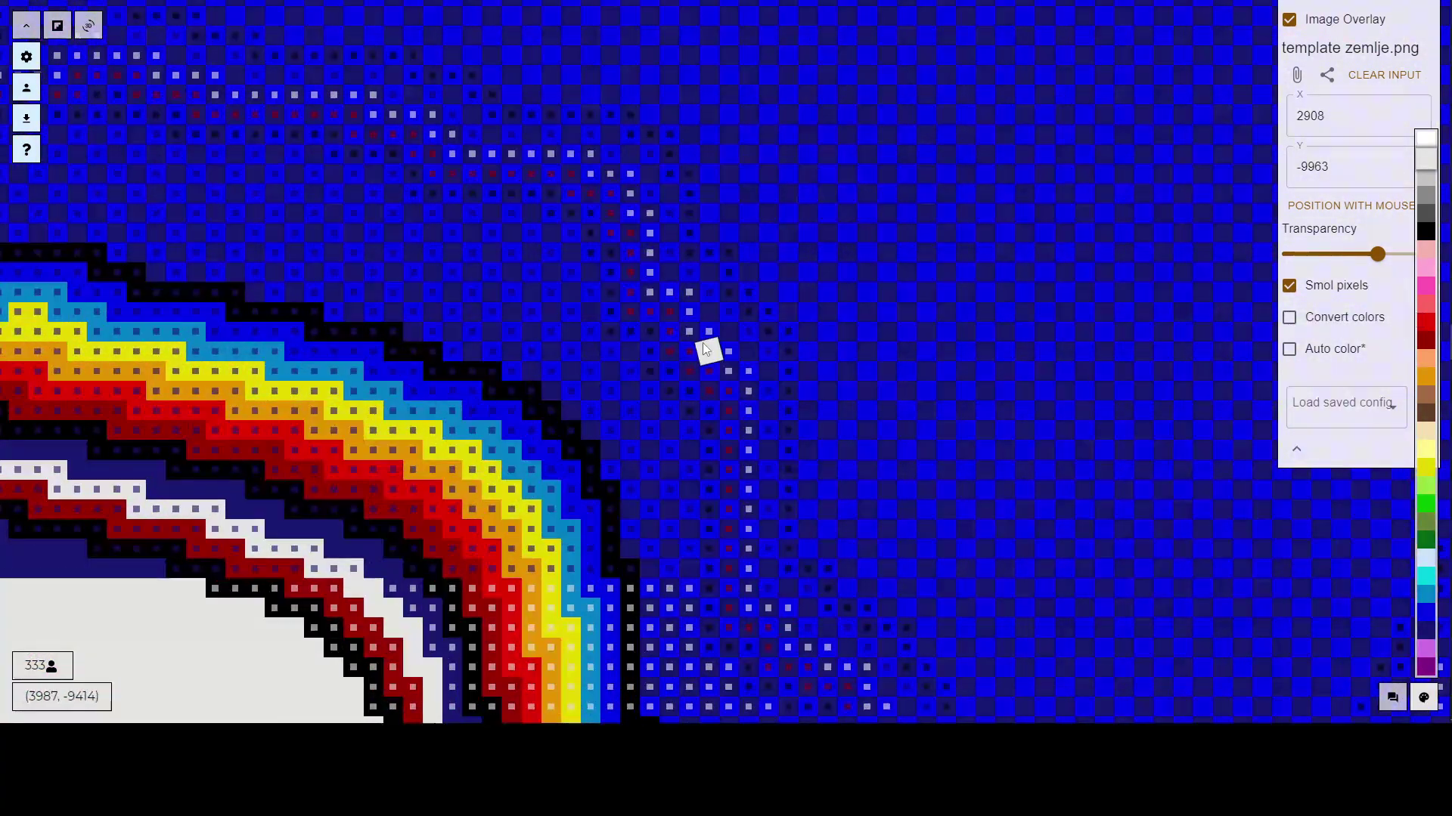
pyautogui.scroll(1, 773, 279)
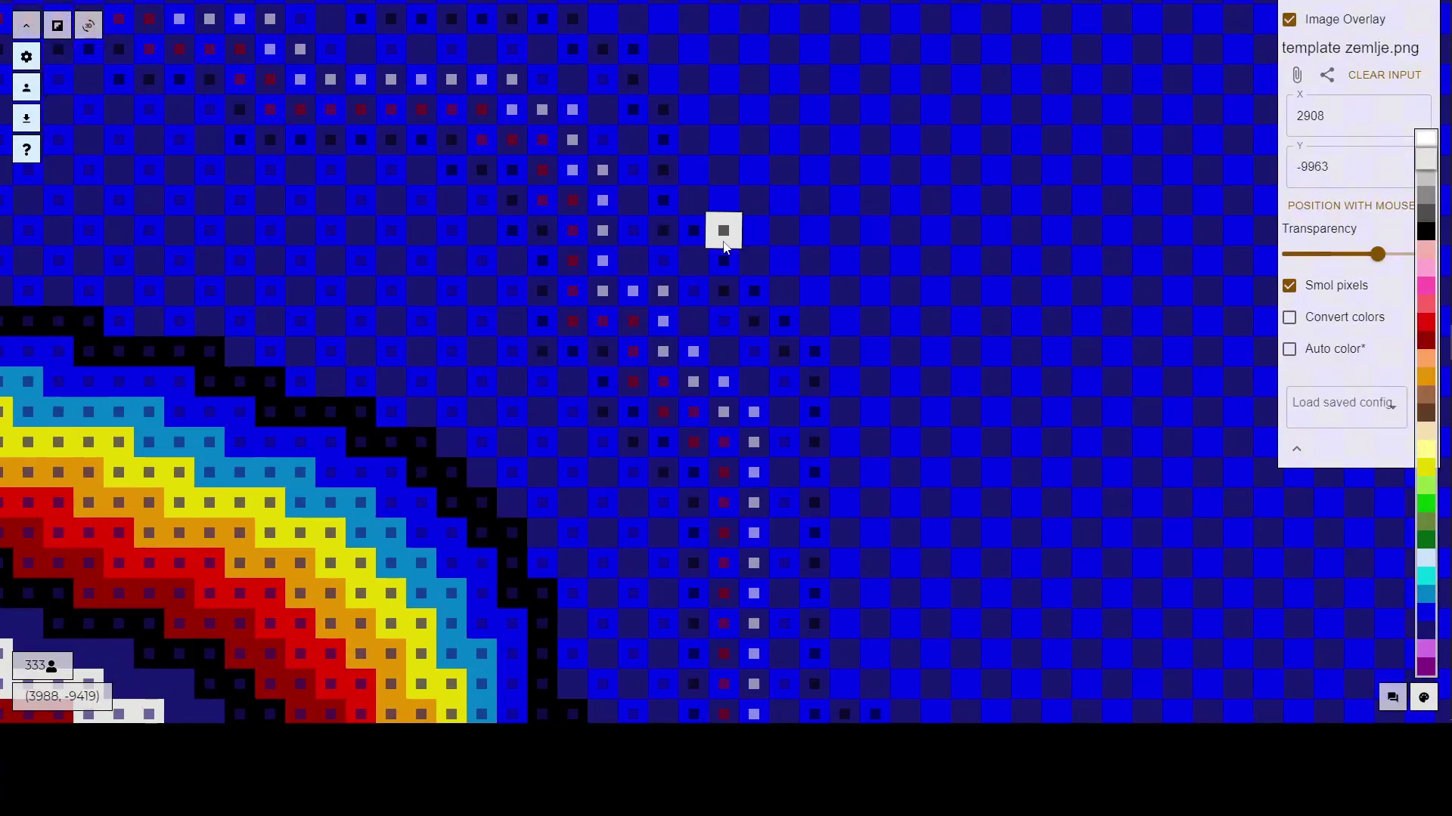
pyautogui.click(1426, 237)
pyautogui.scroll(-2, 762, 659)
pyautogui.moveTo(850, 611); pyautogui.dragTo(766, 155)
pyautogui.moveTo(750, 457); pyautogui.dragTo(656, 82)
pyautogui.moveTo(707, 429); pyautogui.dragTo(852, 469)
pyautogui.moveTo(648, 404); pyautogui.dragTo(707, 500)
pyautogui.scroll(6, 710, 509)
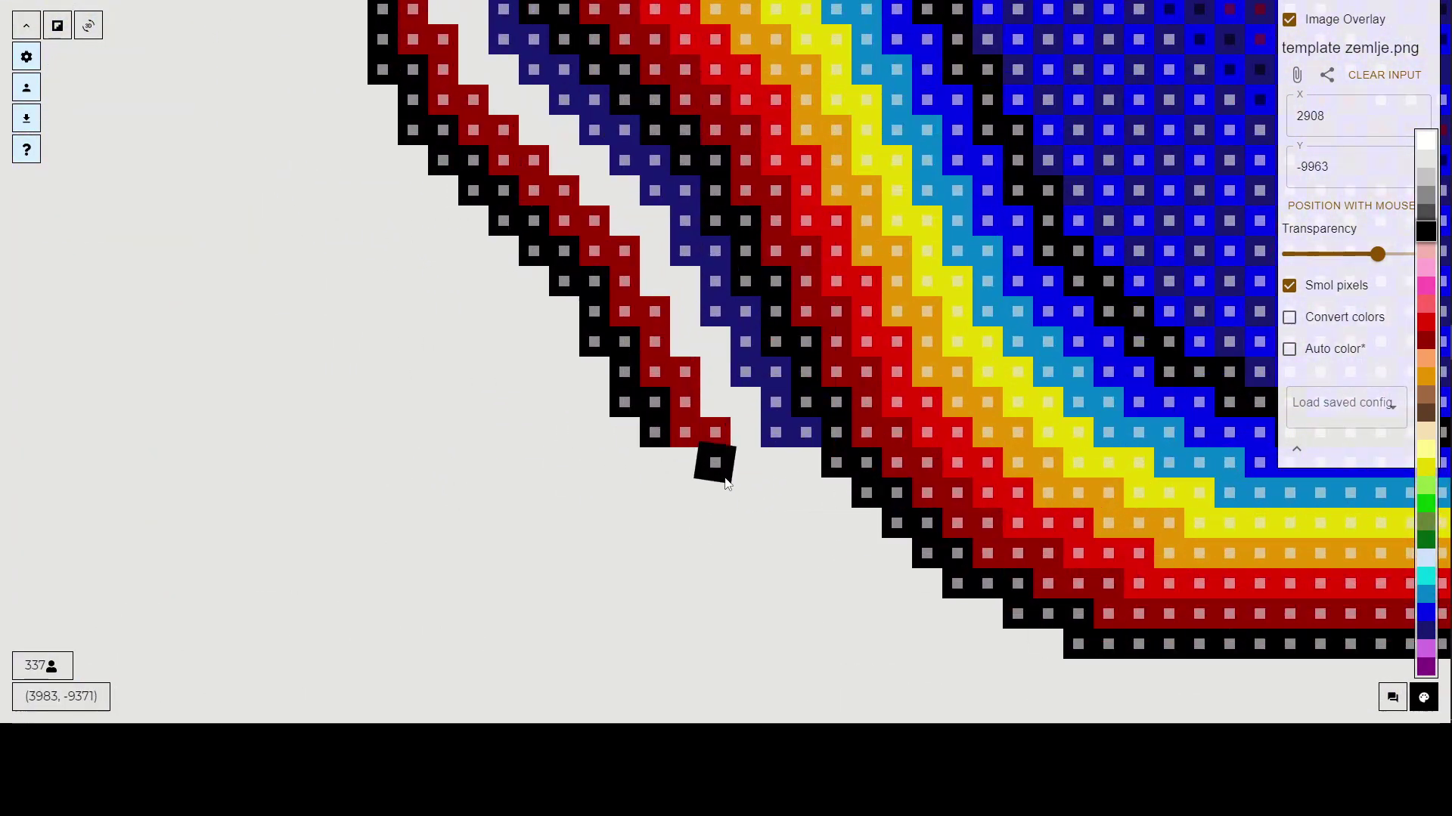
# Place a light grey pixel beside the open end of the border line above the cat-faced jet.
pyautogui.scroll(-8, 723, 492)
pyautogui.scroll(-5, 722, 507)
pyautogui.scroll(11, 719, 505)
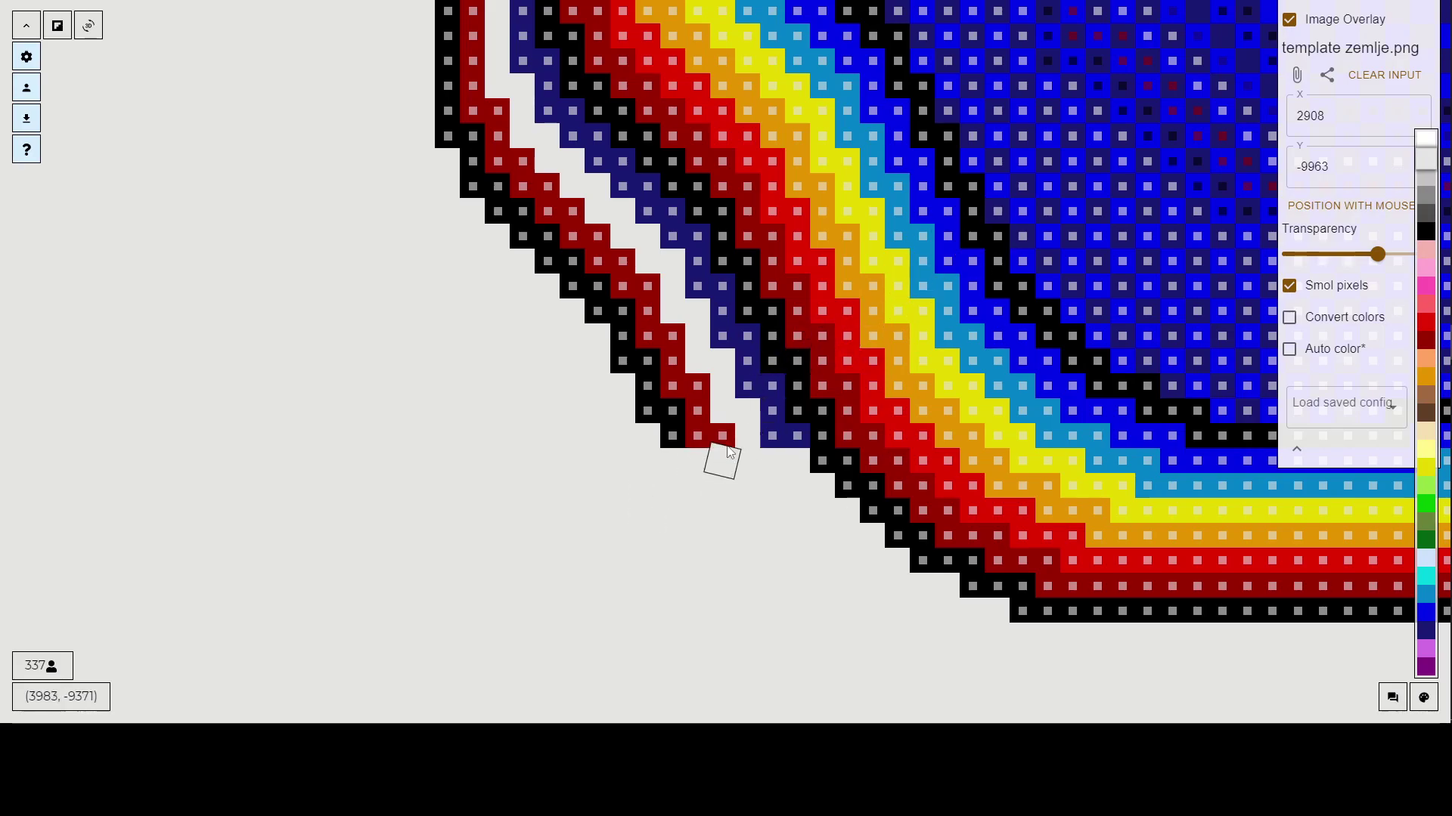
pyautogui.click(699, 485)
pyautogui.scroll(-10, 696, 484)
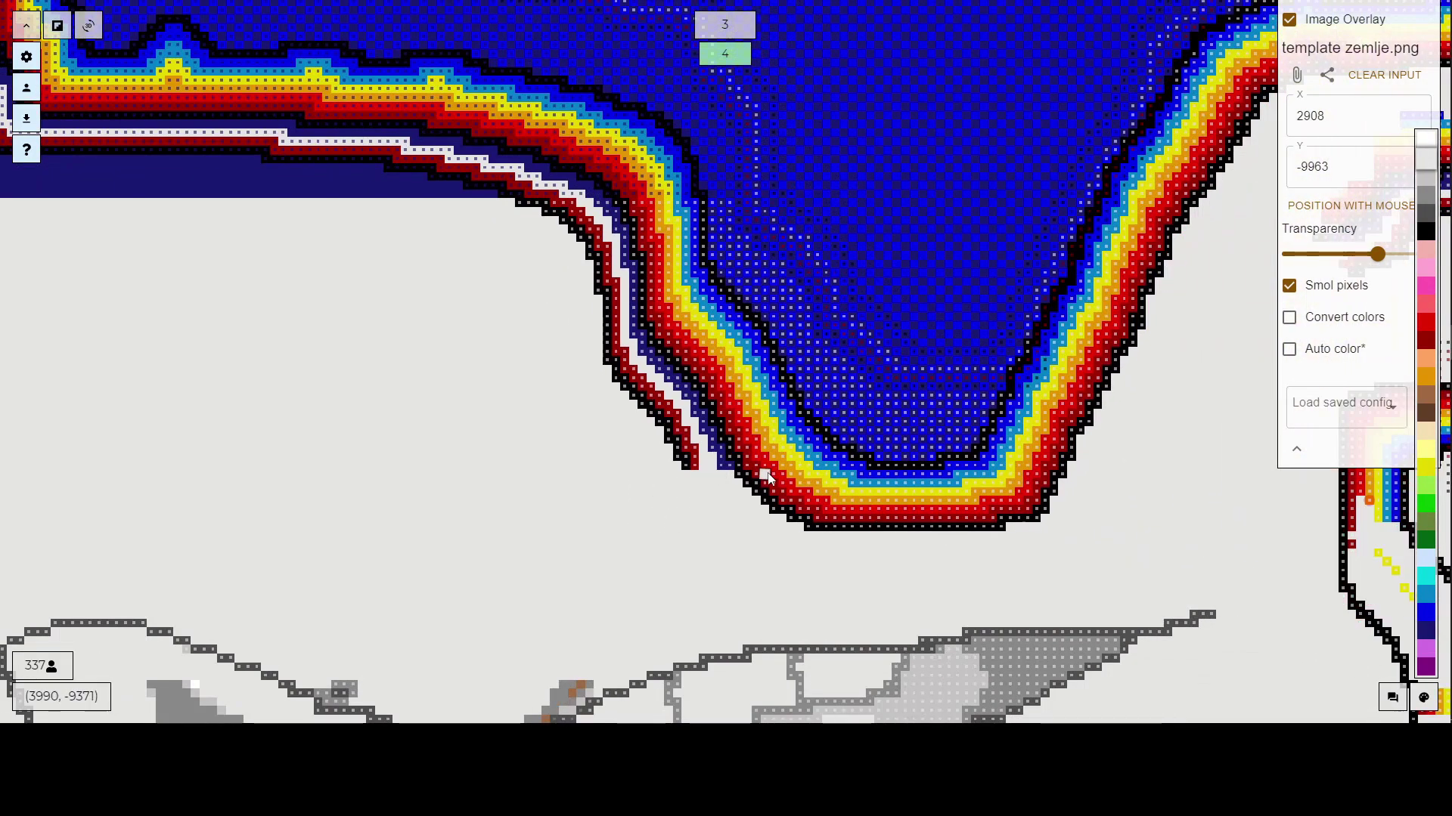
# Inspect the small template pixels around the border bend between the cat-faced jet and the Severin sign.
pyautogui.moveTo(763, 468); pyautogui.dragTo(527, 439)
pyautogui.scroll(-5, 528, 437)
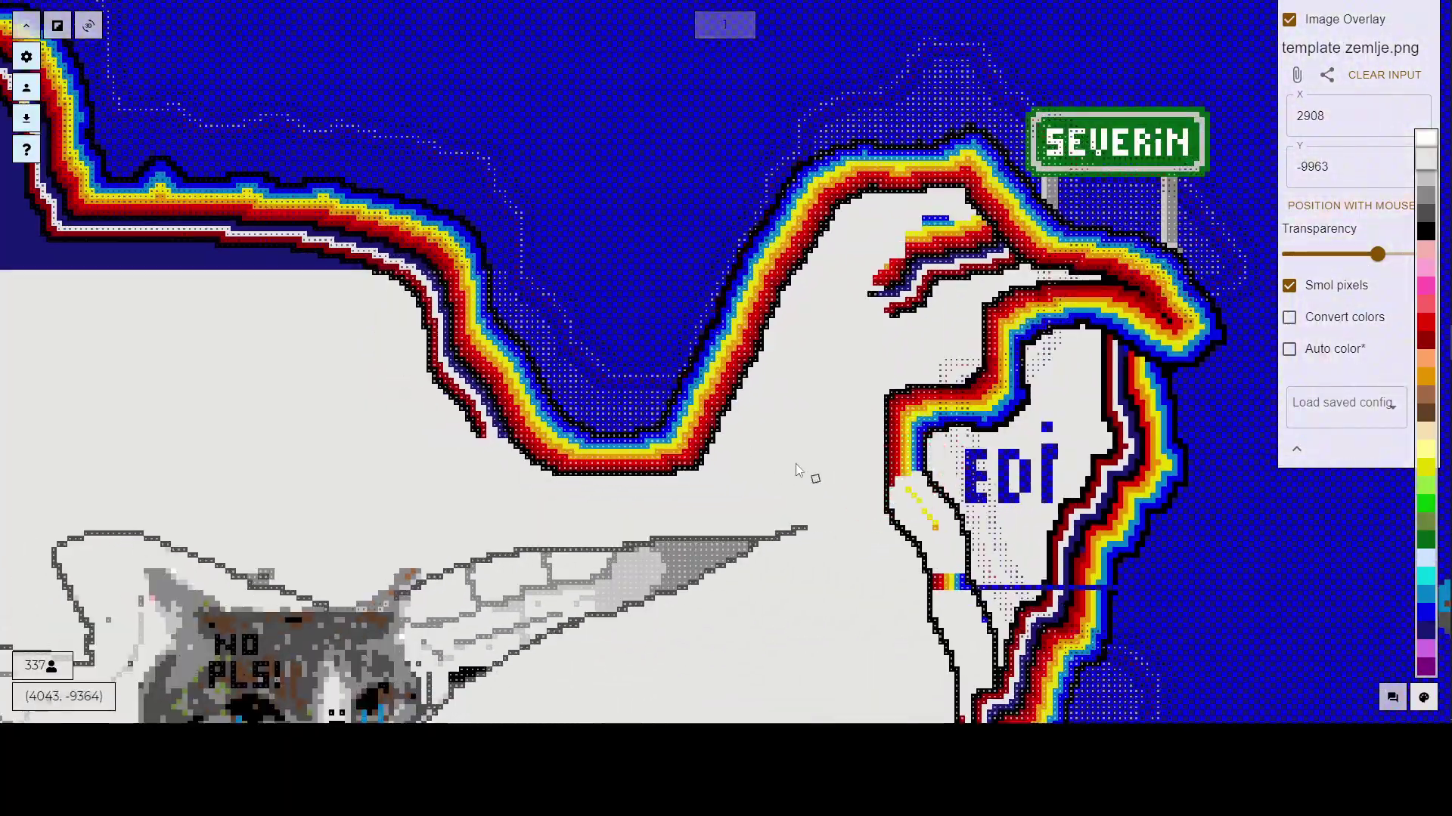
pyautogui.moveTo(813, 474); pyautogui.dragTo(750, 496)
pyautogui.scroll(12, 609, 437)
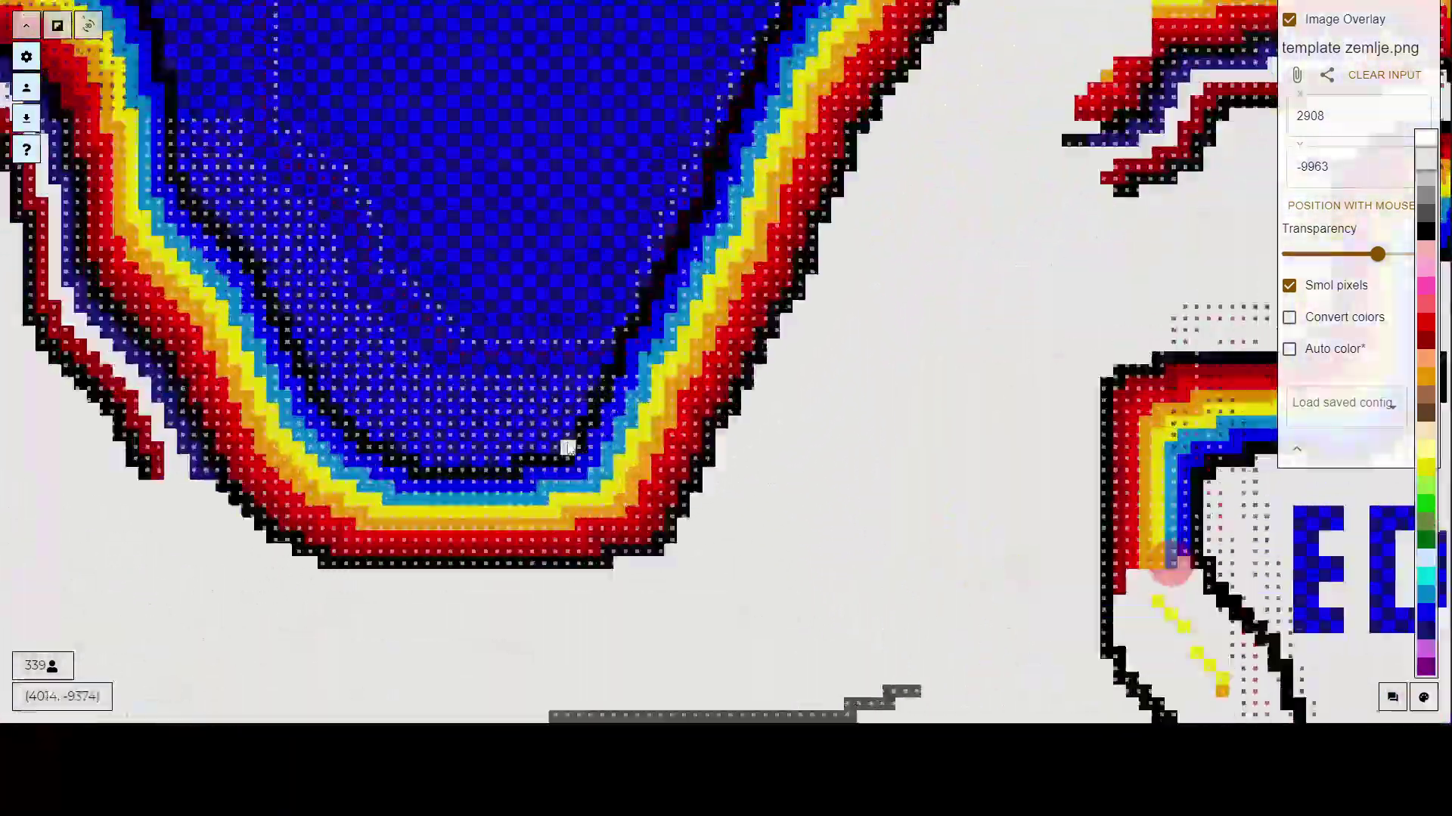
pyautogui.scroll(-7, 552, 415)
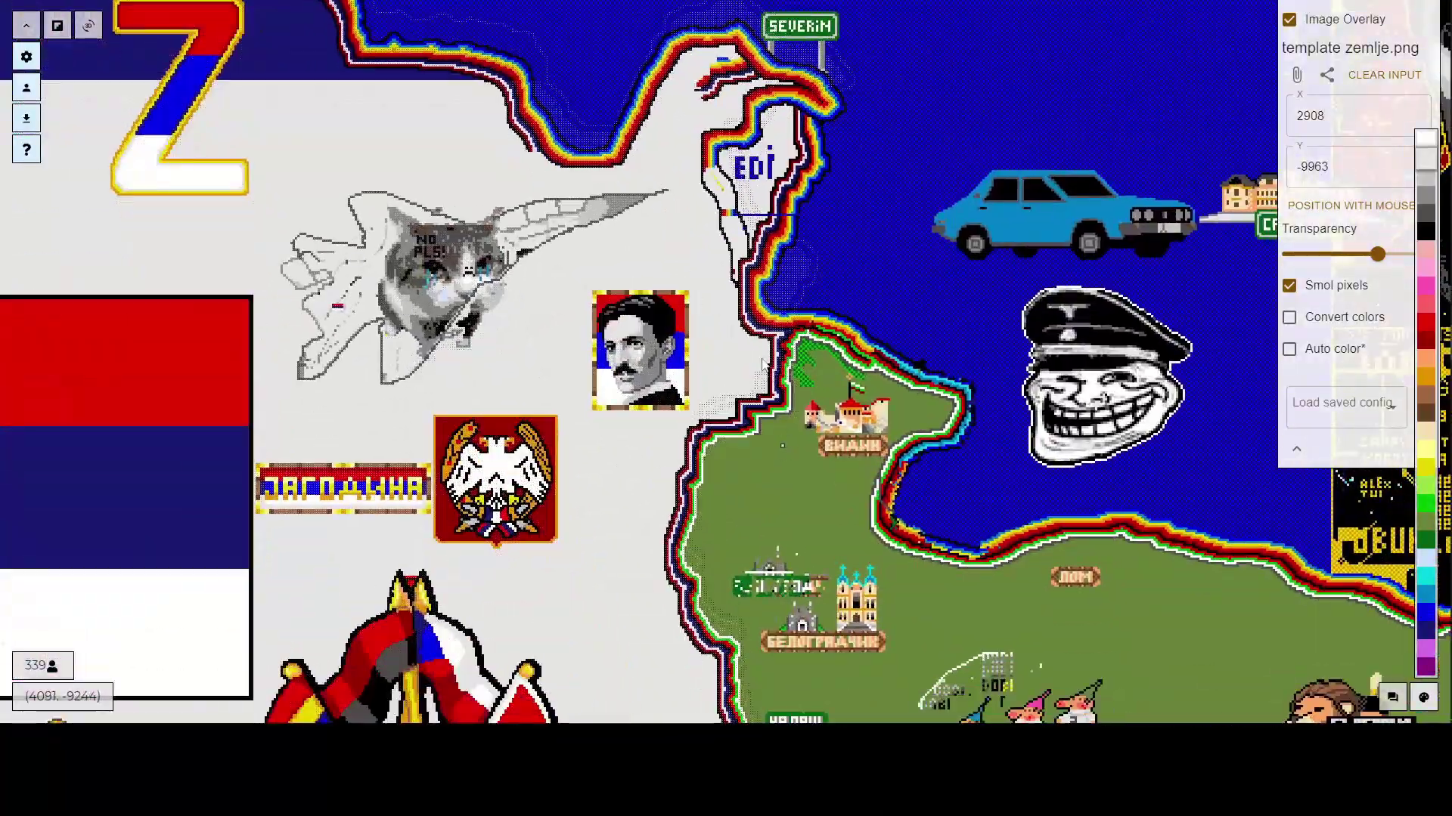
# Examine the template pixels closely along the Serbian–Bulgarian border, around the black outline pixel at (4040, -9205).
pyautogui.moveTo(762, 621); pyautogui.dragTo(760, 364)
pyautogui.moveTo(679, 290); pyautogui.dragTo(726, 423)
pyautogui.scroll(9, 725, 424)
pyautogui.scroll(1, 726, 424)
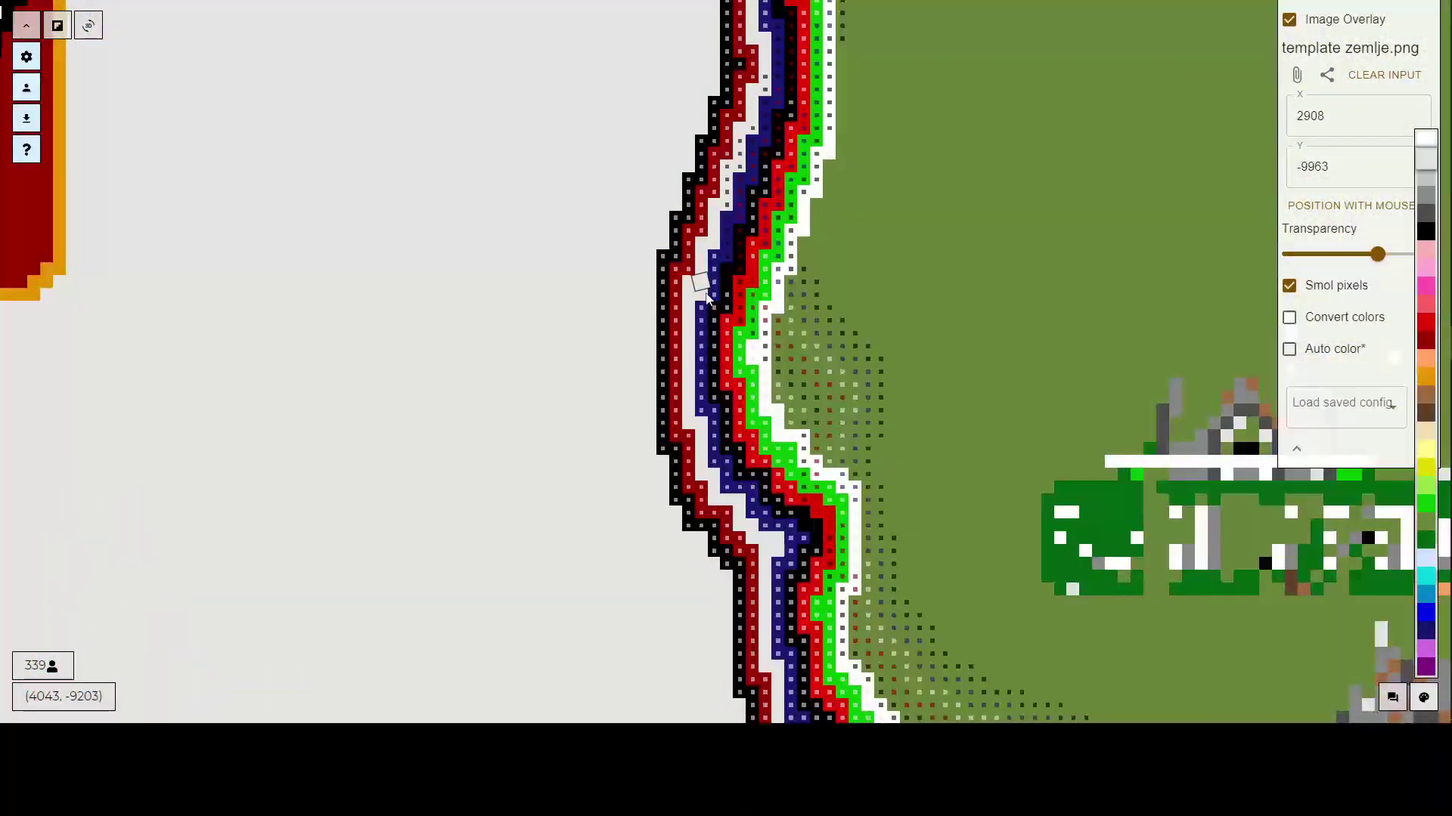
pyautogui.moveTo(700, 282); pyautogui.dragTo(734, 434)
pyautogui.scroll(8, 733, 433)
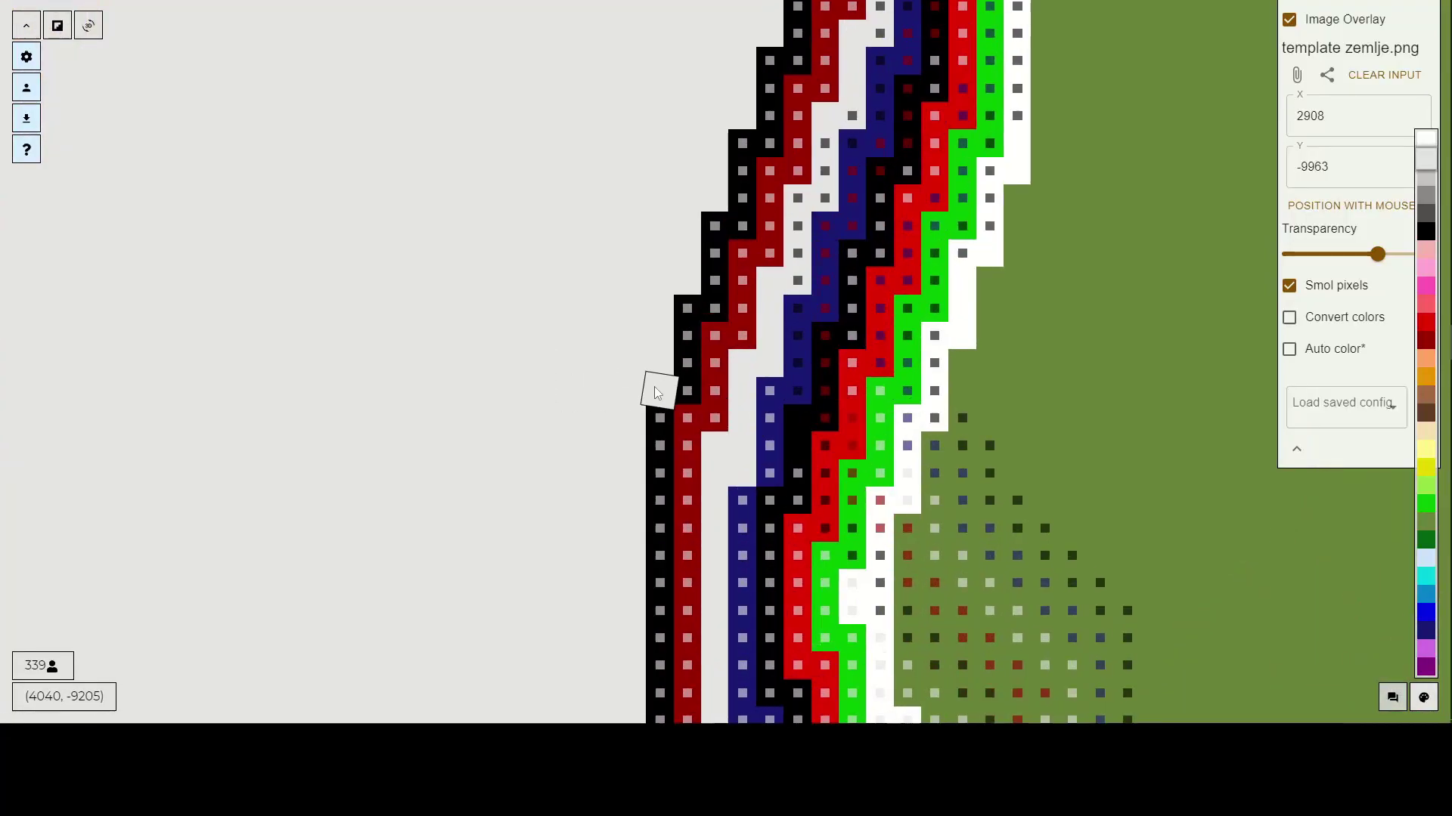
pyautogui.scroll(1, 654, 389)
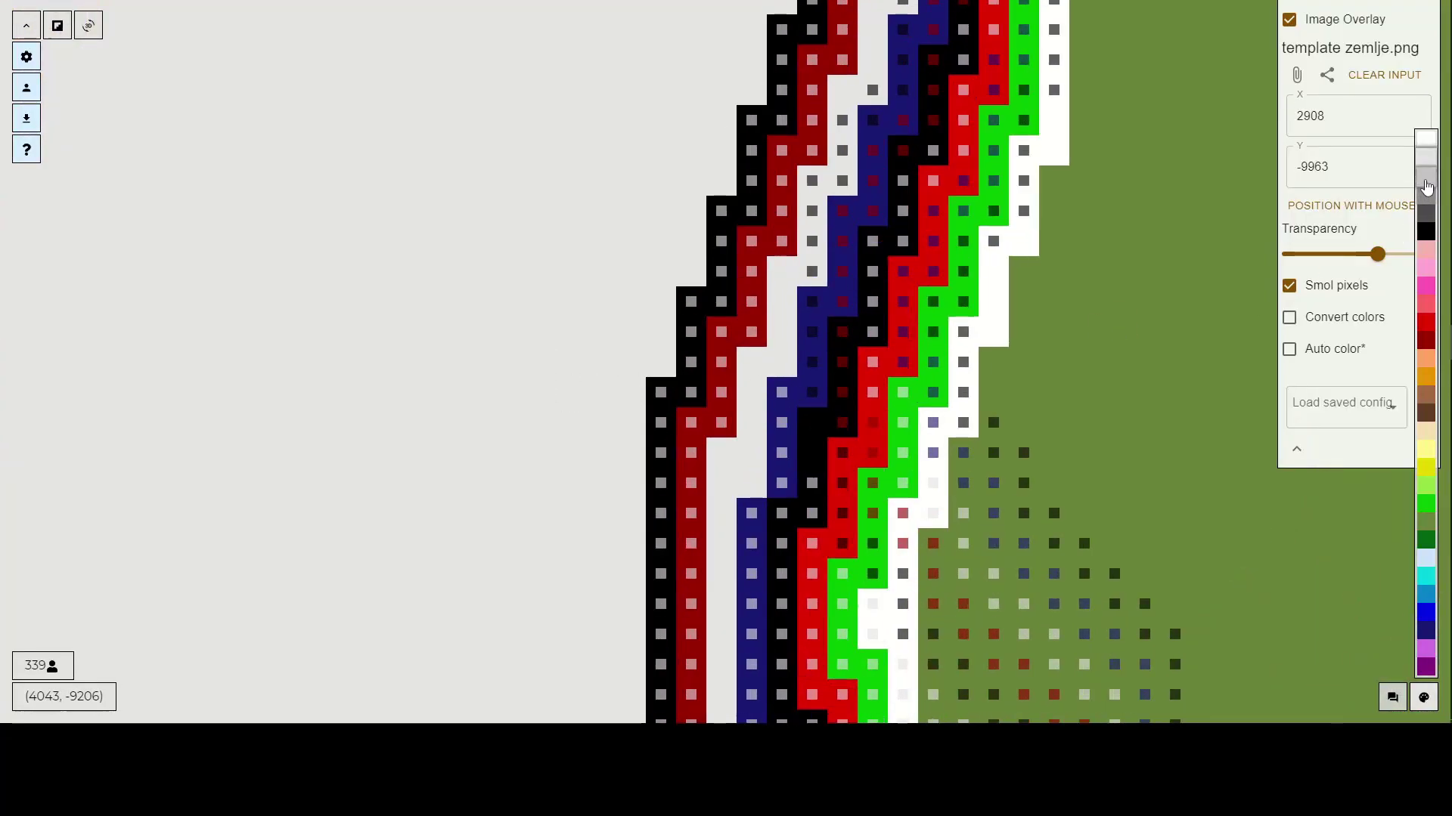
# Try two darker greys against the border pixel at (4040, -9205) and return to light grey.
pyautogui.click(1426, 187)
pyautogui.click(664, 396)
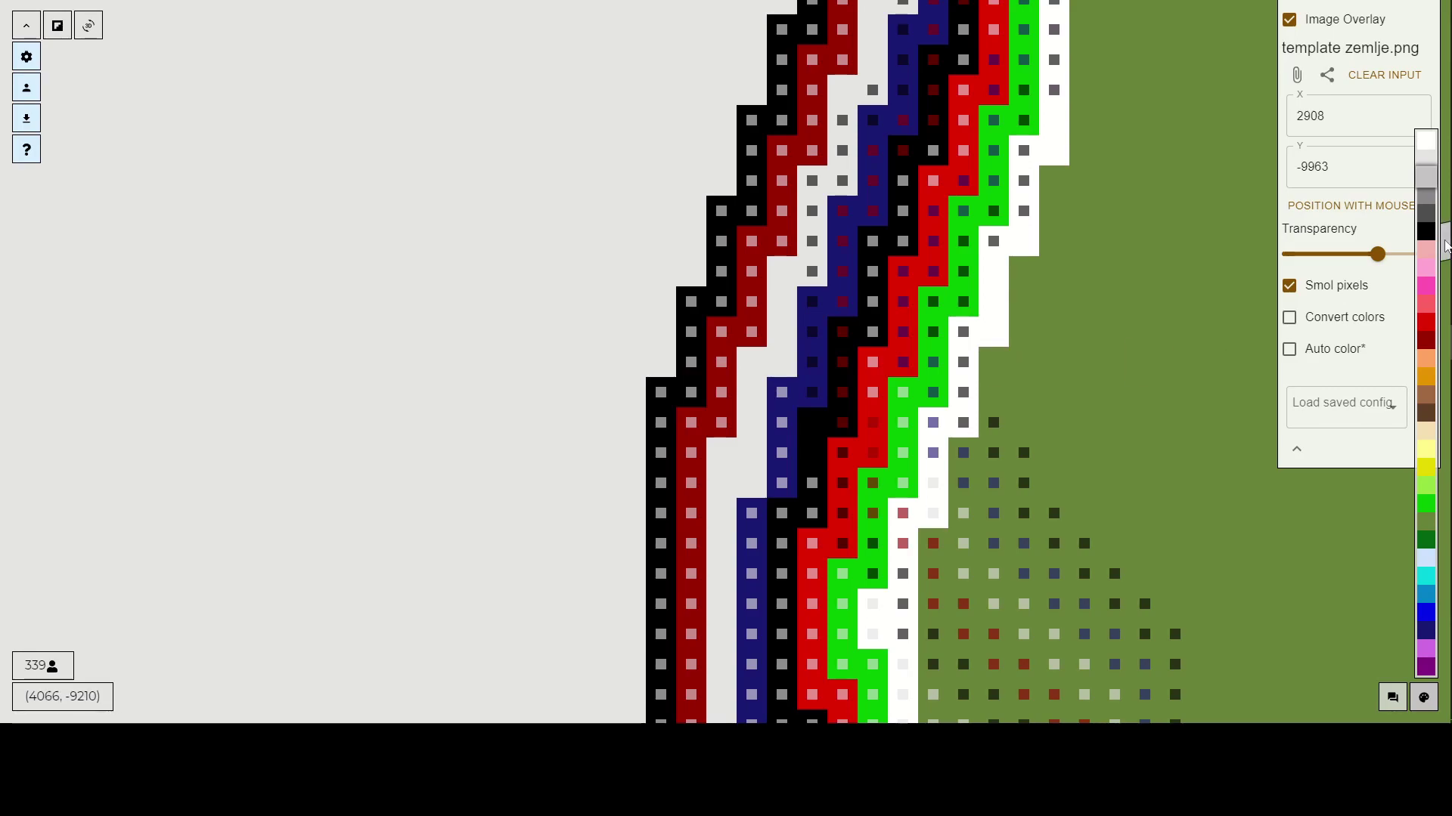
pyautogui.click(1426, 213)
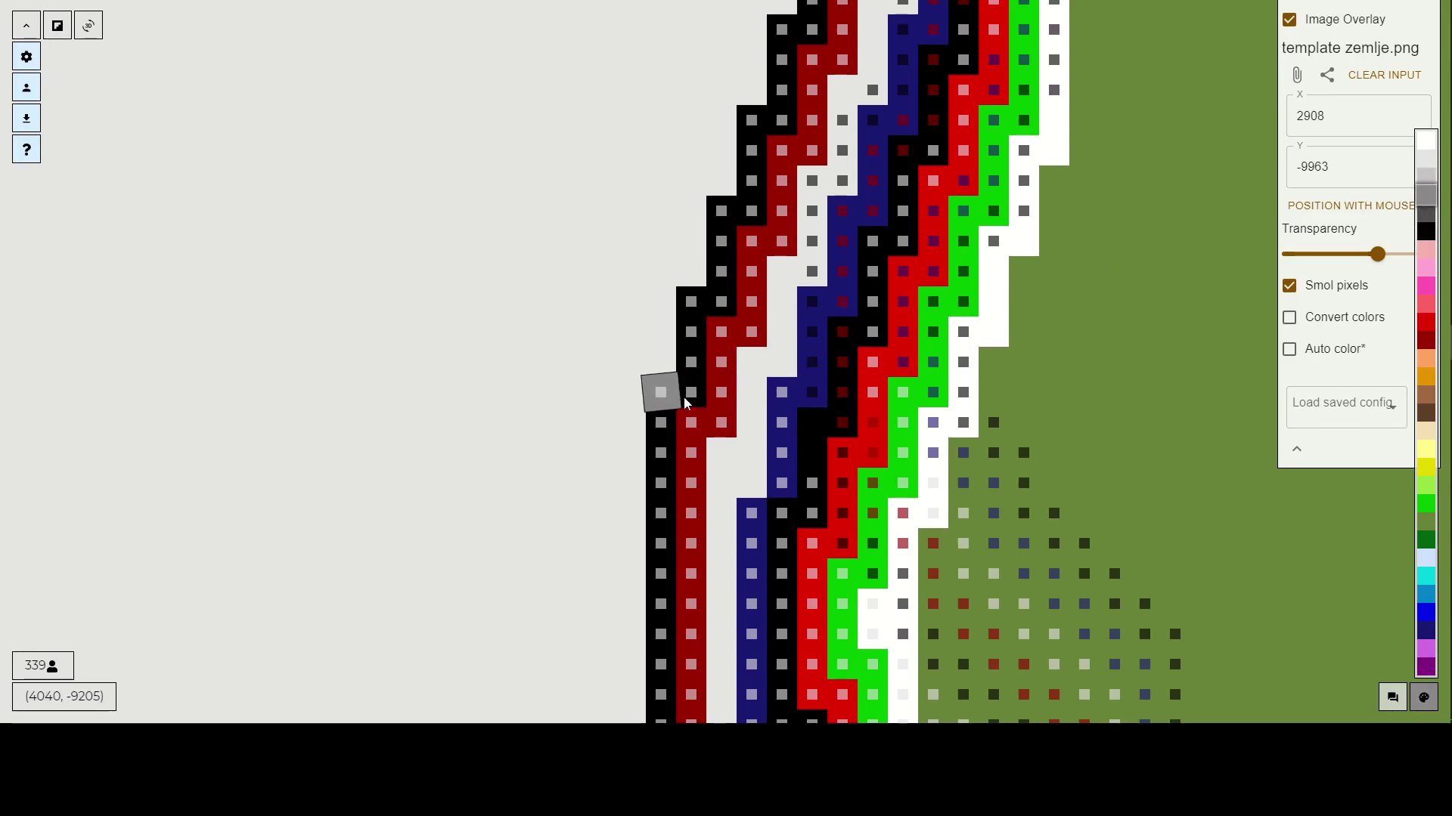
pyautogui.click(1426, 170)
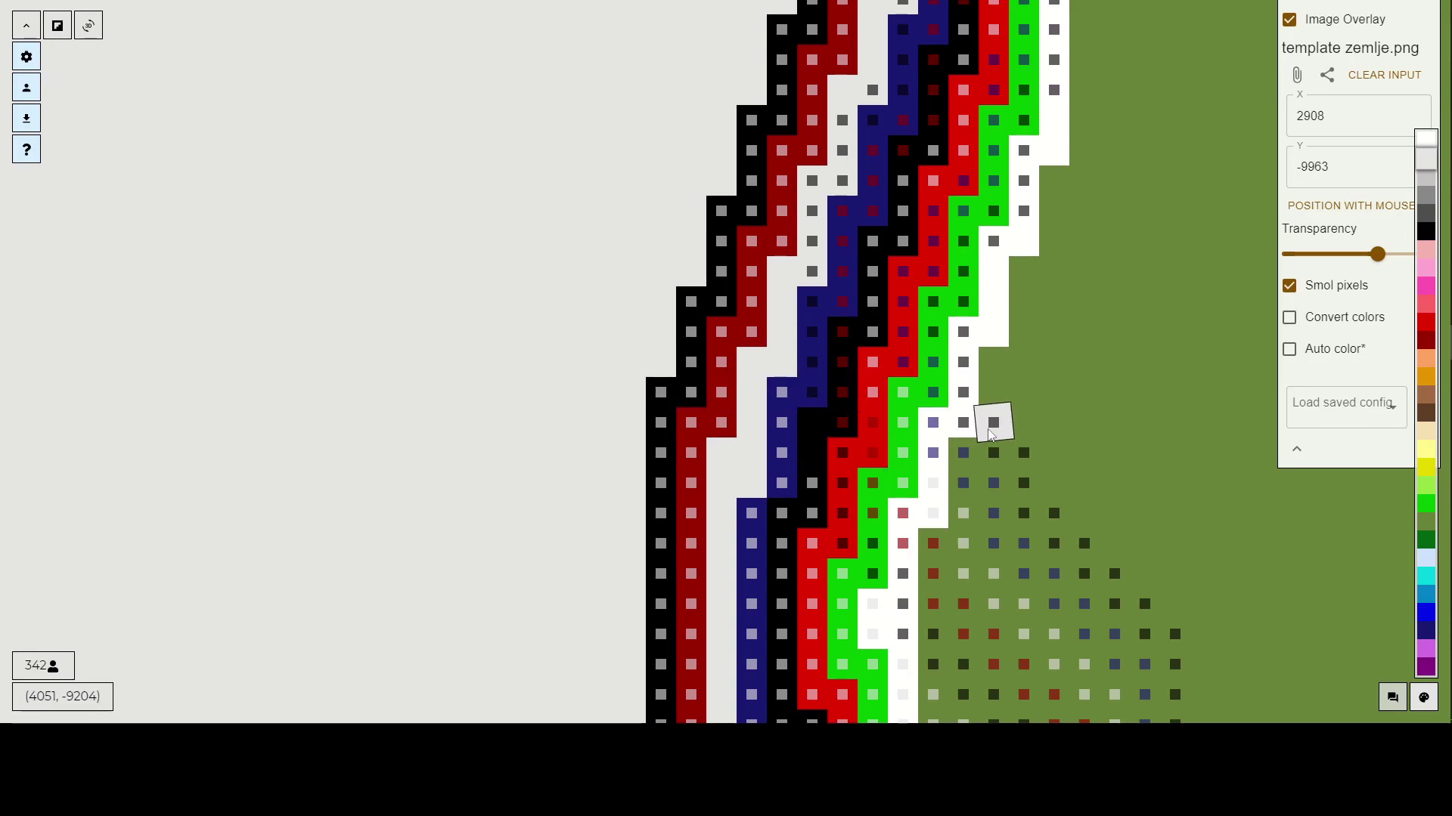
# Place a light grey pixel on the border outline at (4040, -9205) and switch to black for repainting it.
pyautogui.scroll(-4, 1047, 431)
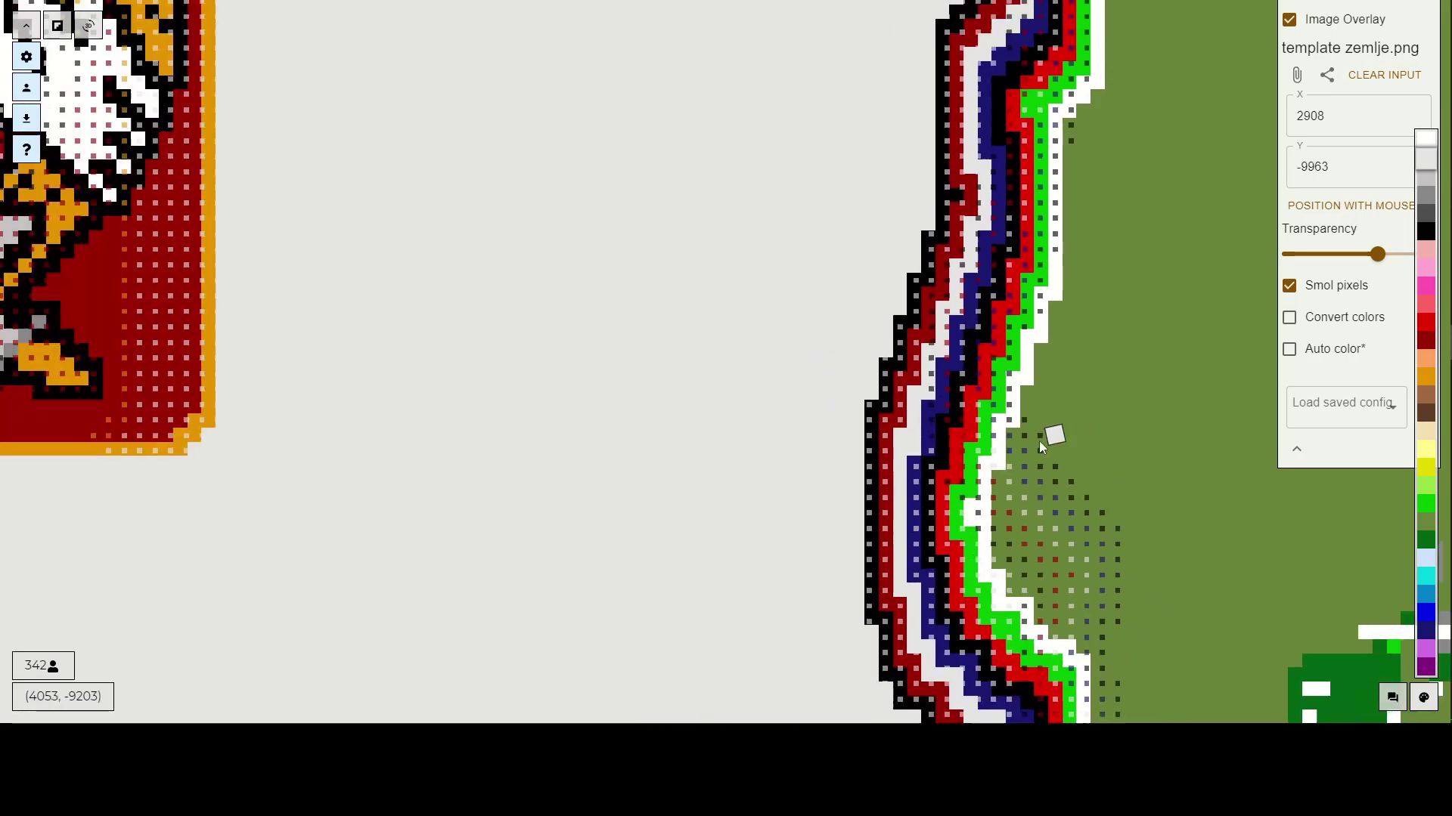
pyautogui.scroll(3, 890, 437)
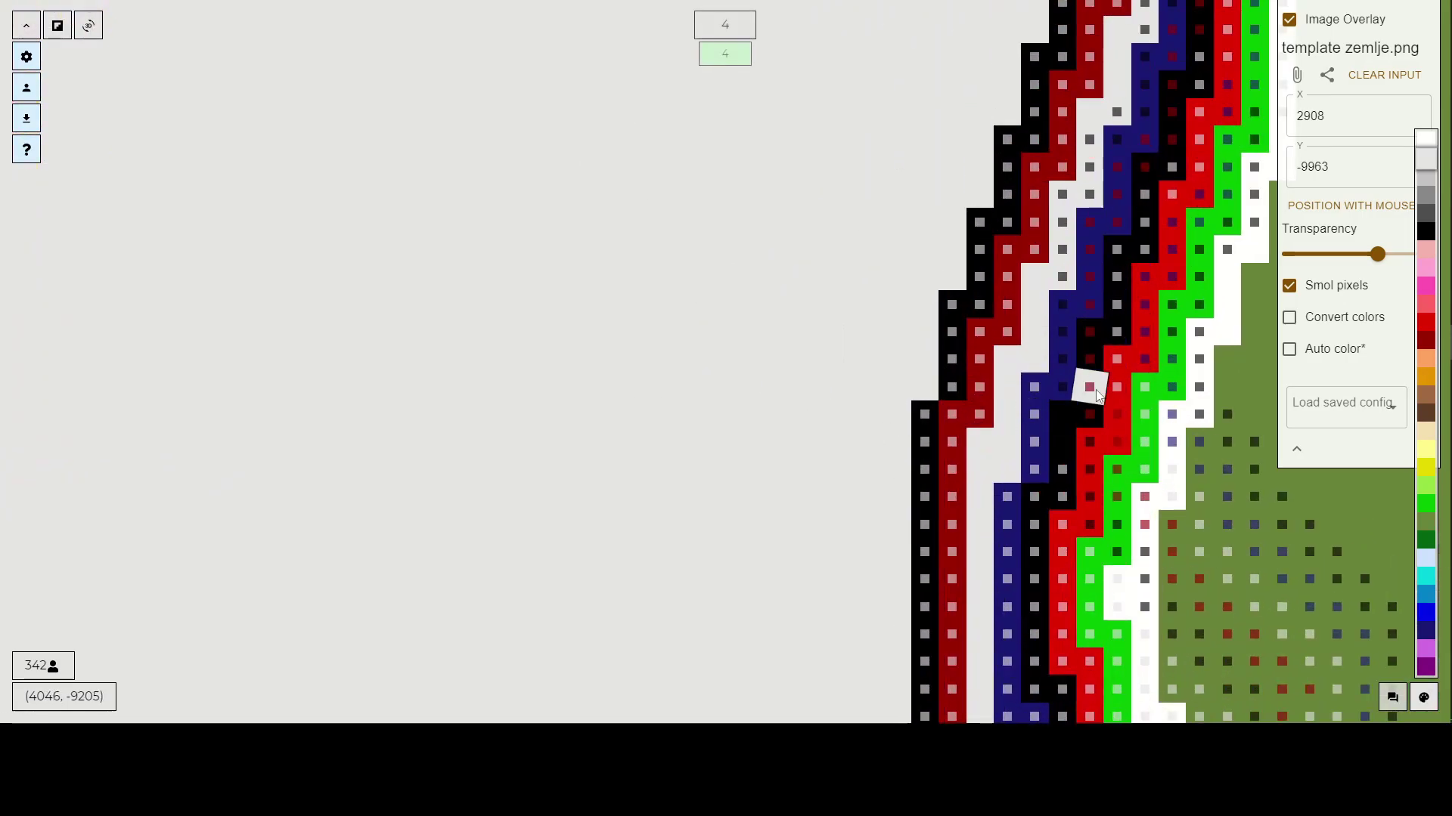
pyautogui.click(1096, 393)
pyautogui.click(1425, 232)
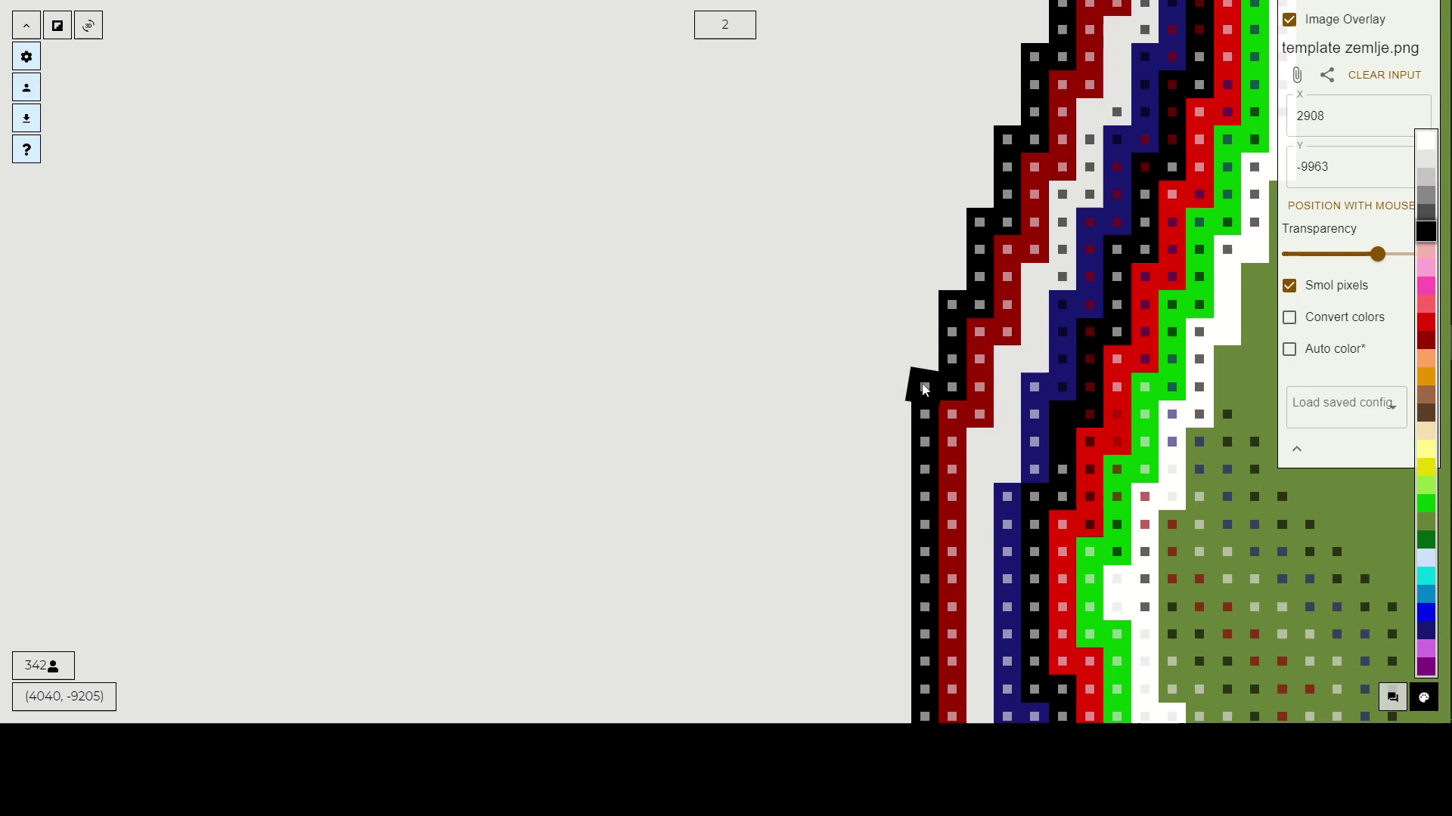
# Survey the map southward from the Serbian flag and inspect the template along the border near Kukes, Tetovo and Skopje.
pyautogui.scroll(-5, 803, 490)
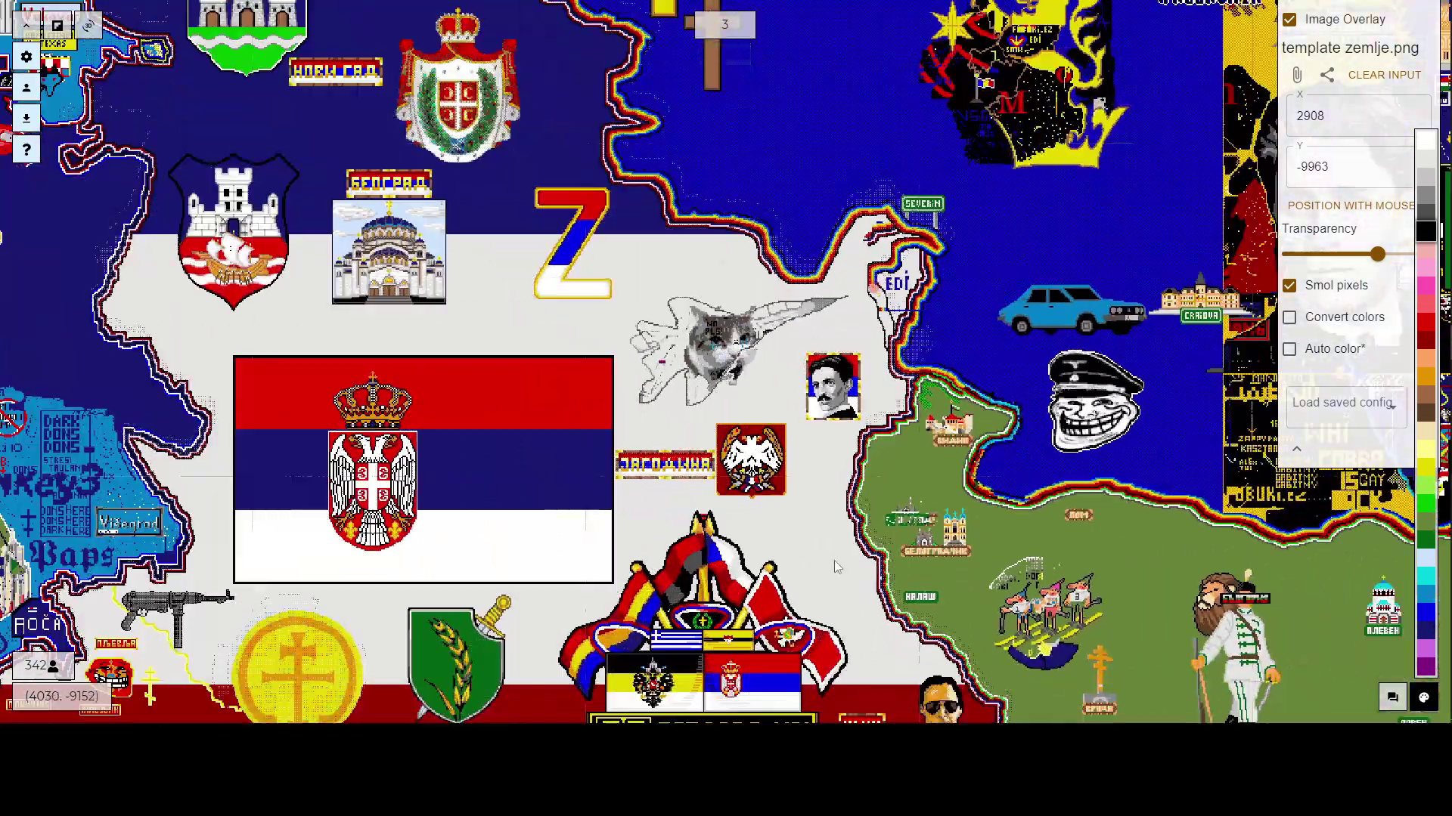
pyautogui.moveTo(833, 561); pyautogui.dragTo(812, 305)
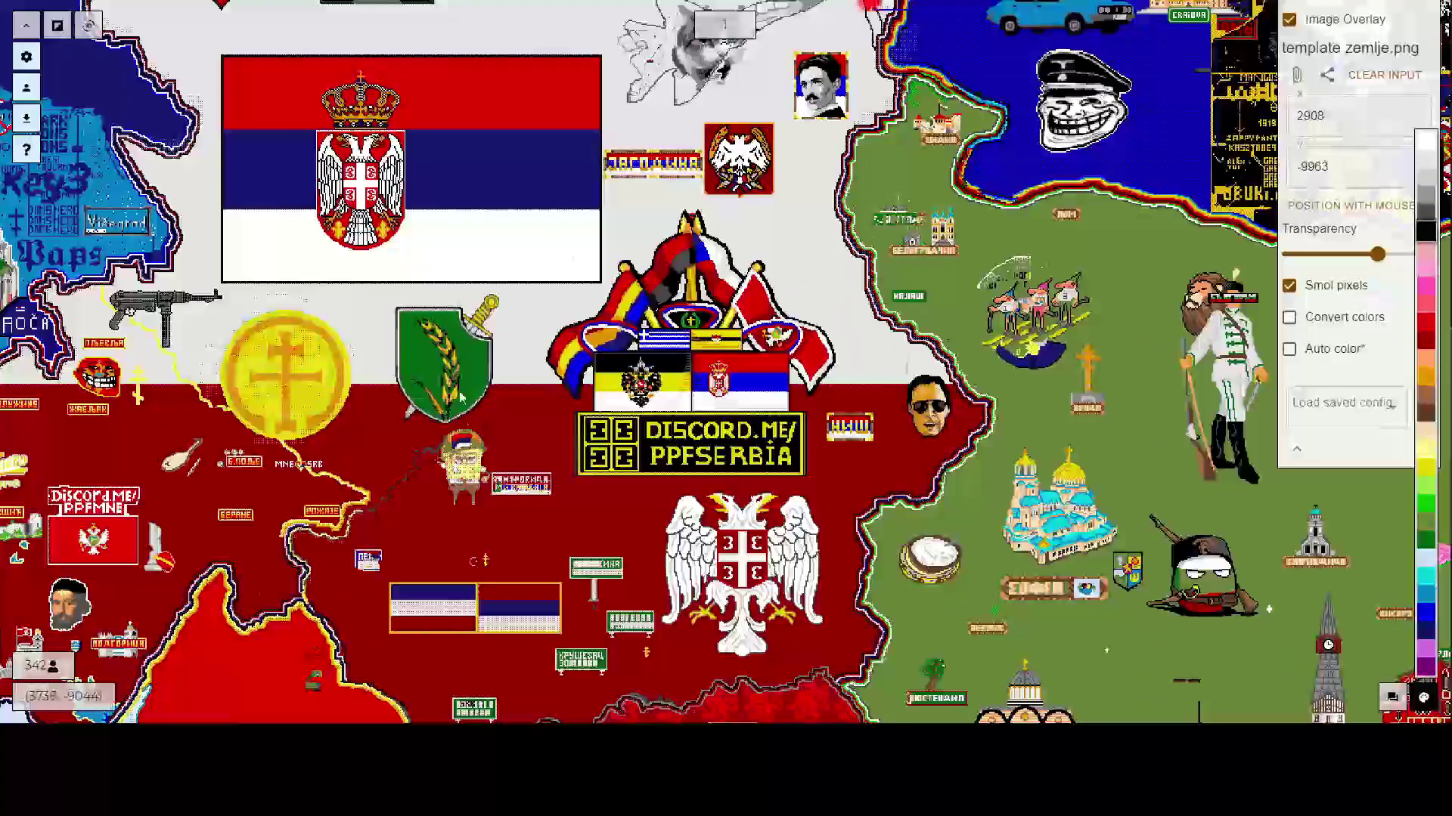
pyautogui.moveTo(420, 591); pyautogui.dragTo(573, 89)
pyautogui.scroll(5, 635, 437)
pyautogui.scroll(7, 770, 321)
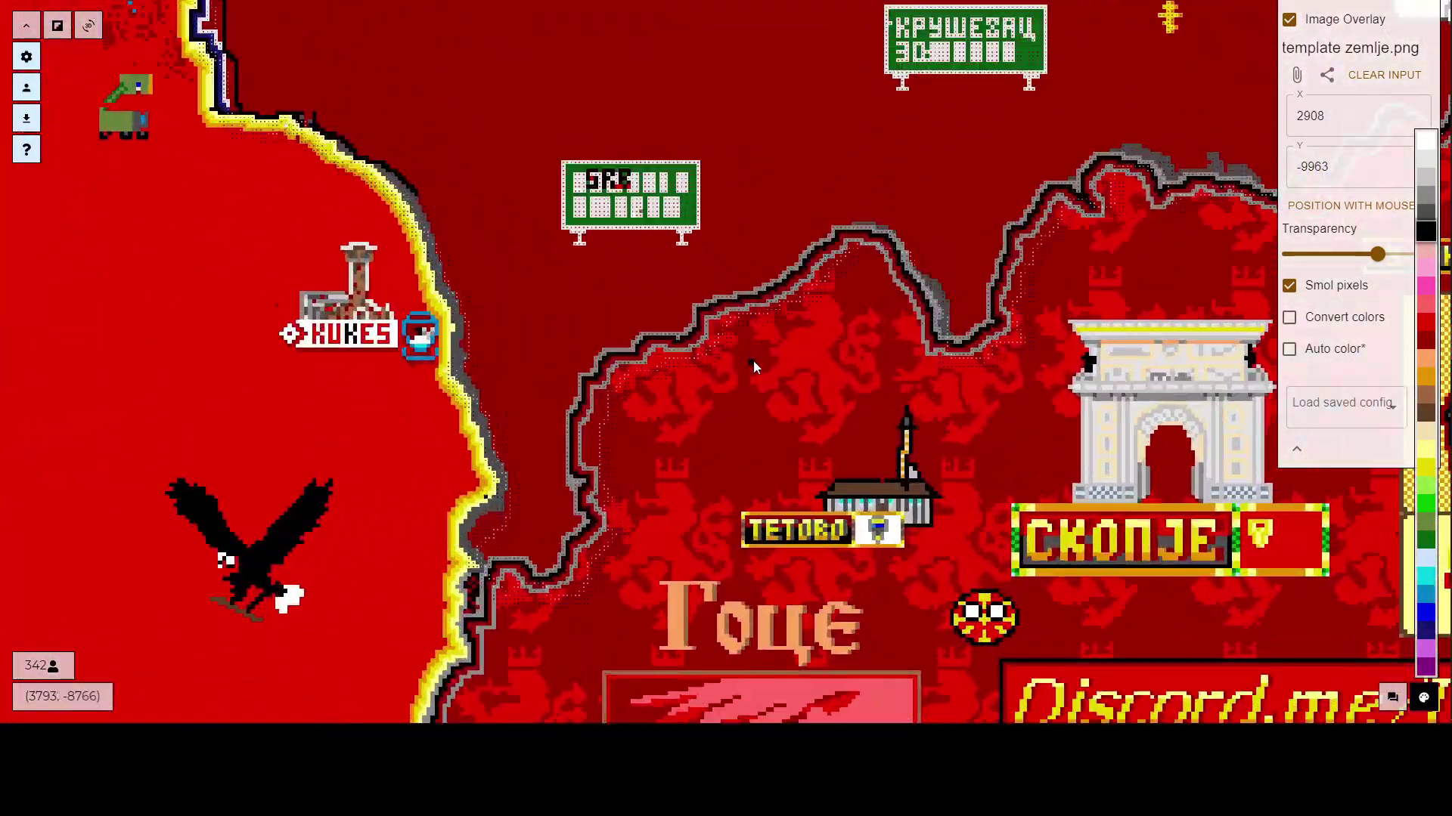
# Survey the template along the Albanian–Macedonian border around Tetovo, Skopje and Kukes, viewing it both close up and from farther out.
pyautogui.scroll(-5, 753, 362)
pyautogui.moveTo(769, 359); pyautogui.dragTo(619, 266)
pyautogui.scroll(-3, 603, 366)
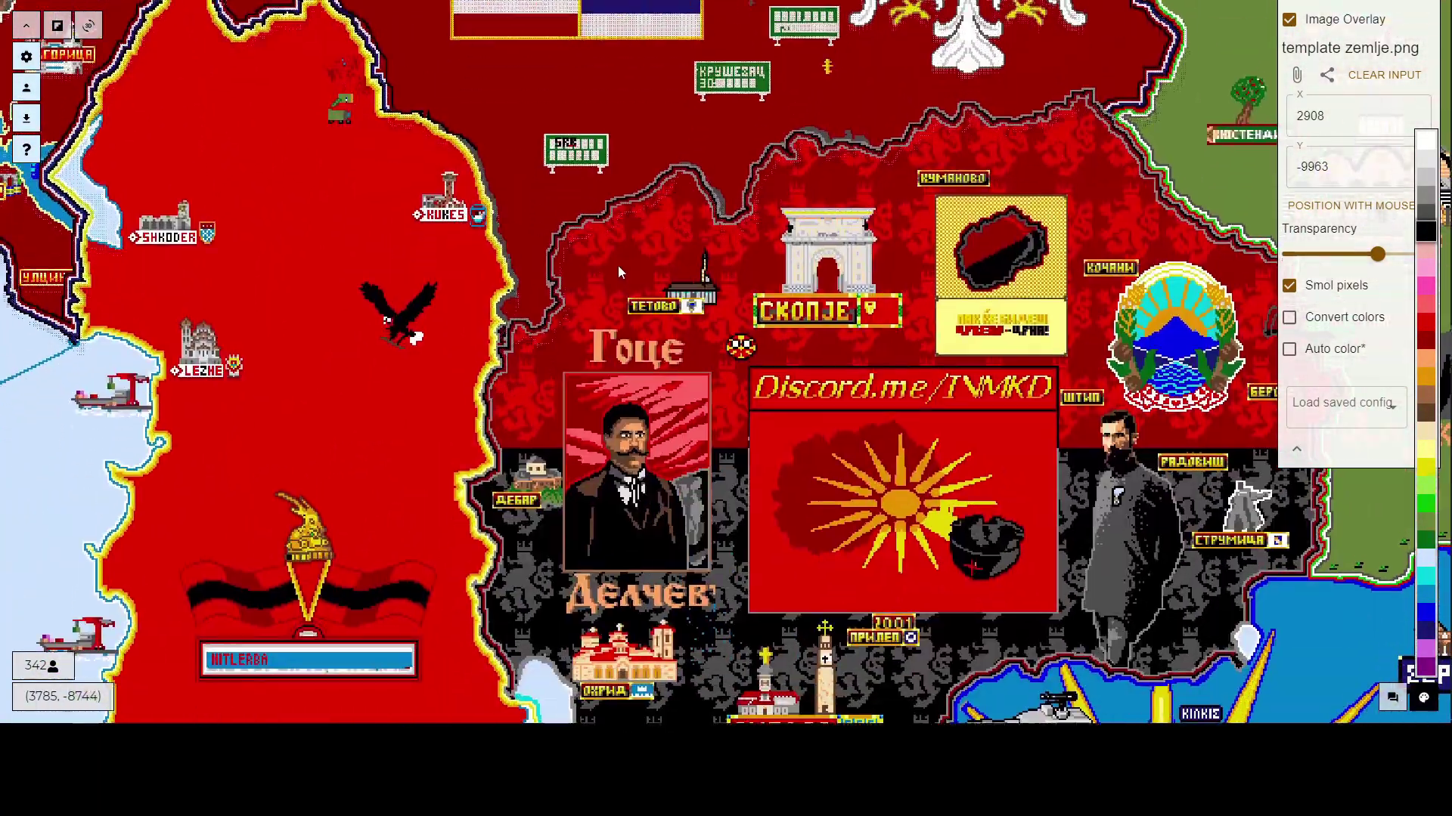
pyautogui.scroll(4, 596, 284)
pyautogui.scroll(2, 582, 296)
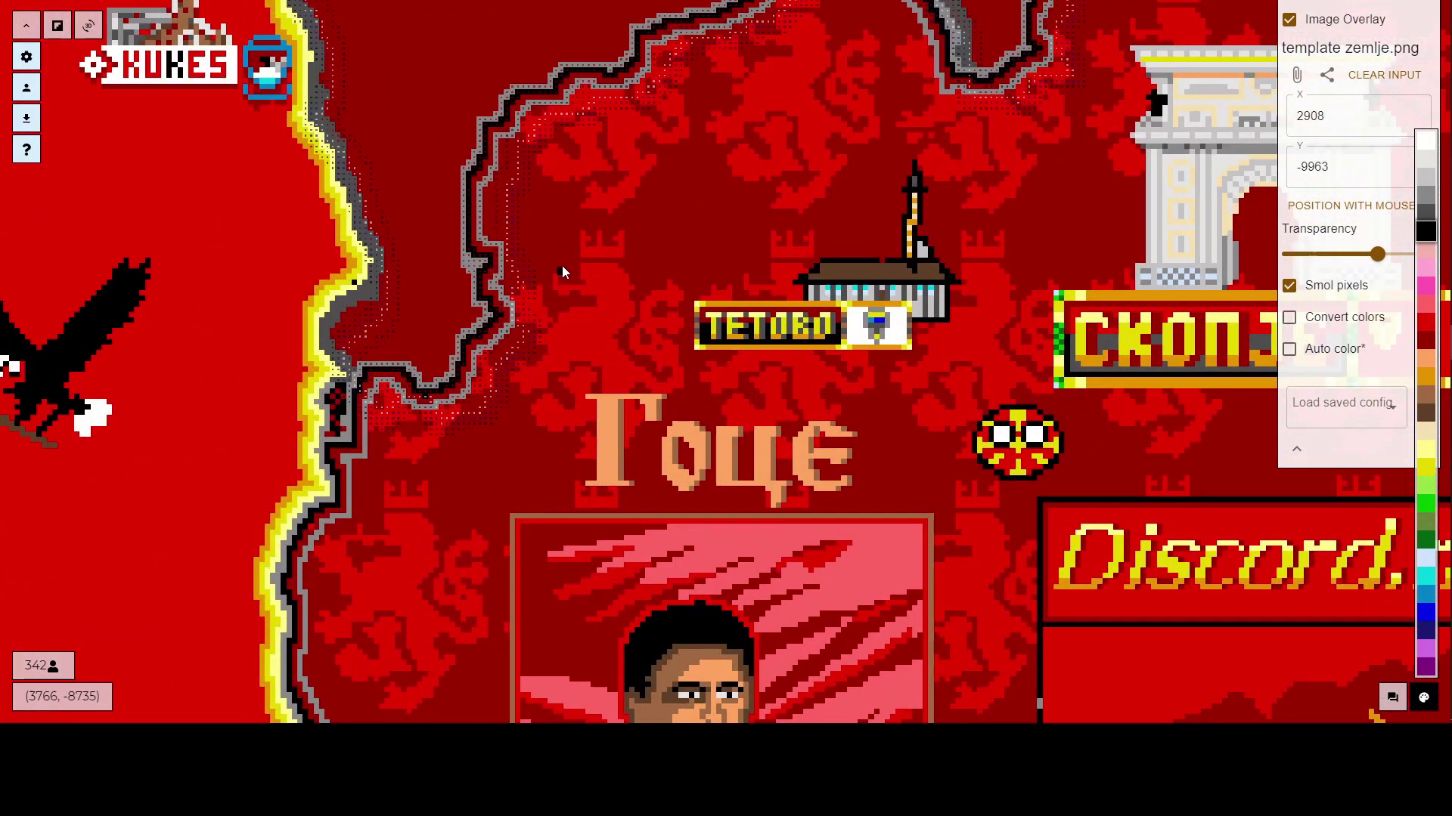
pyautogui.scroll(-6, 561, 266)
pyautogui.moveTo(642, 231); pyautogui.dragTo(731, 421)
pyautogui.moveTo(409, 213); pyautogui.dragTo(463, 422)
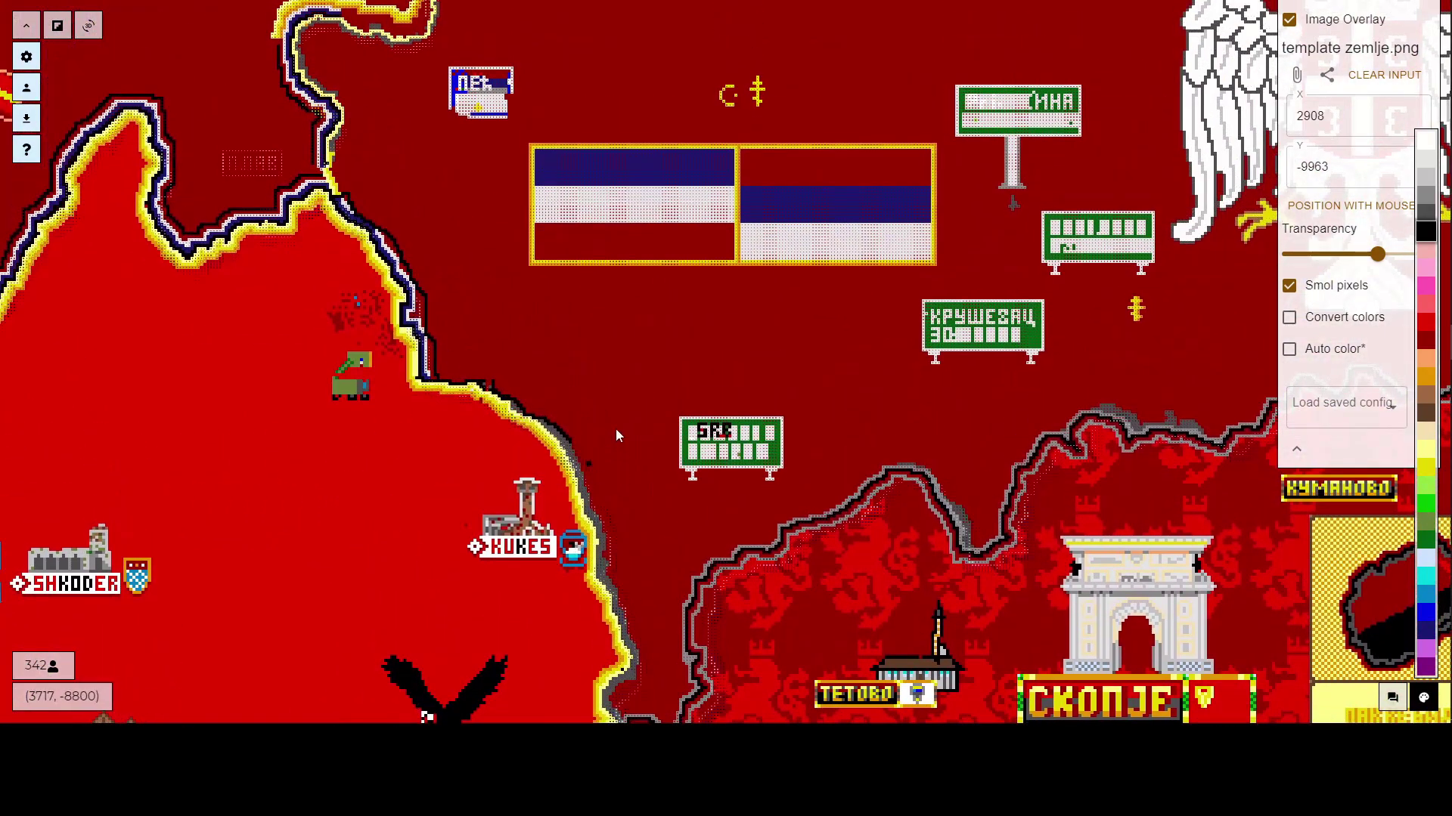
# Follow the template north from the Albanian border near Kukes to the large Serbian flag and the Višegrad area.
pyautogui.scroll(3, 615, 428)
pyautogui.moveTo(618, 468); pyautogui.dragTo(722, 542)
pyautogui.scroll(5, 629, 410)
pyautogui.moveTo(426, 120); pyautogui.dragTo(717, 544)
pyautogui.scroll(-14, 594, 280)
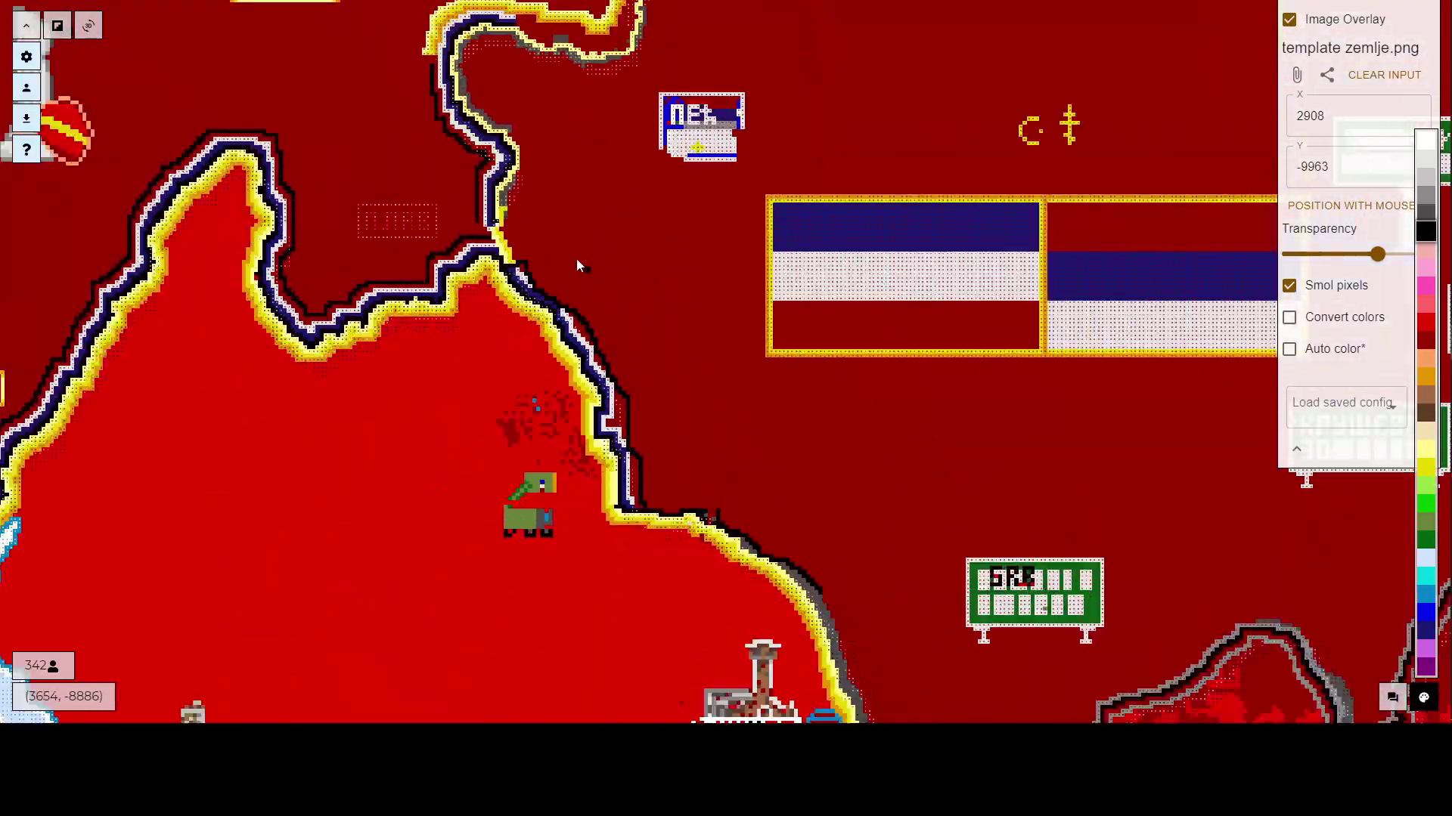
pyautogui.scroll(-1, 583, 210)
pyautogui.moveTo(583, 203); pyautogui.dragTo(560, 571)
pyautogui.moveTo(378, 106); pyautogui.dragTo(646, 503)
pyautogui.scroll(8, 645, 488)
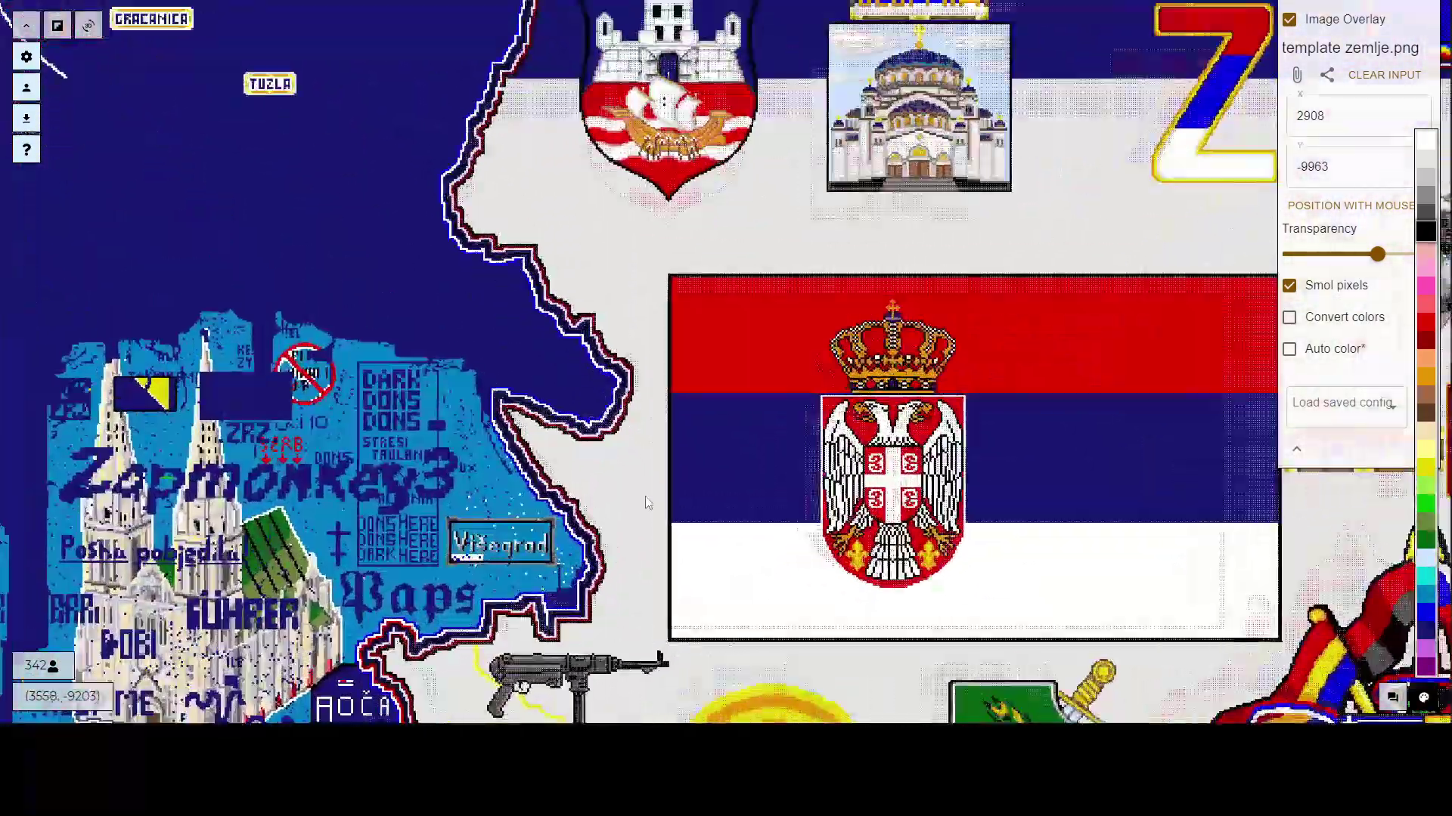
# Examine the dotted template outline along Serbia's western border from Višegrad north past Tuzla to Vukovar.
pyautogui.moveTo(572, 465); pyautogui.dragTo(773, 509)
pyautogui.scroll(1, 772, 508)
pyautogui.scroll(-3, 773, 508)
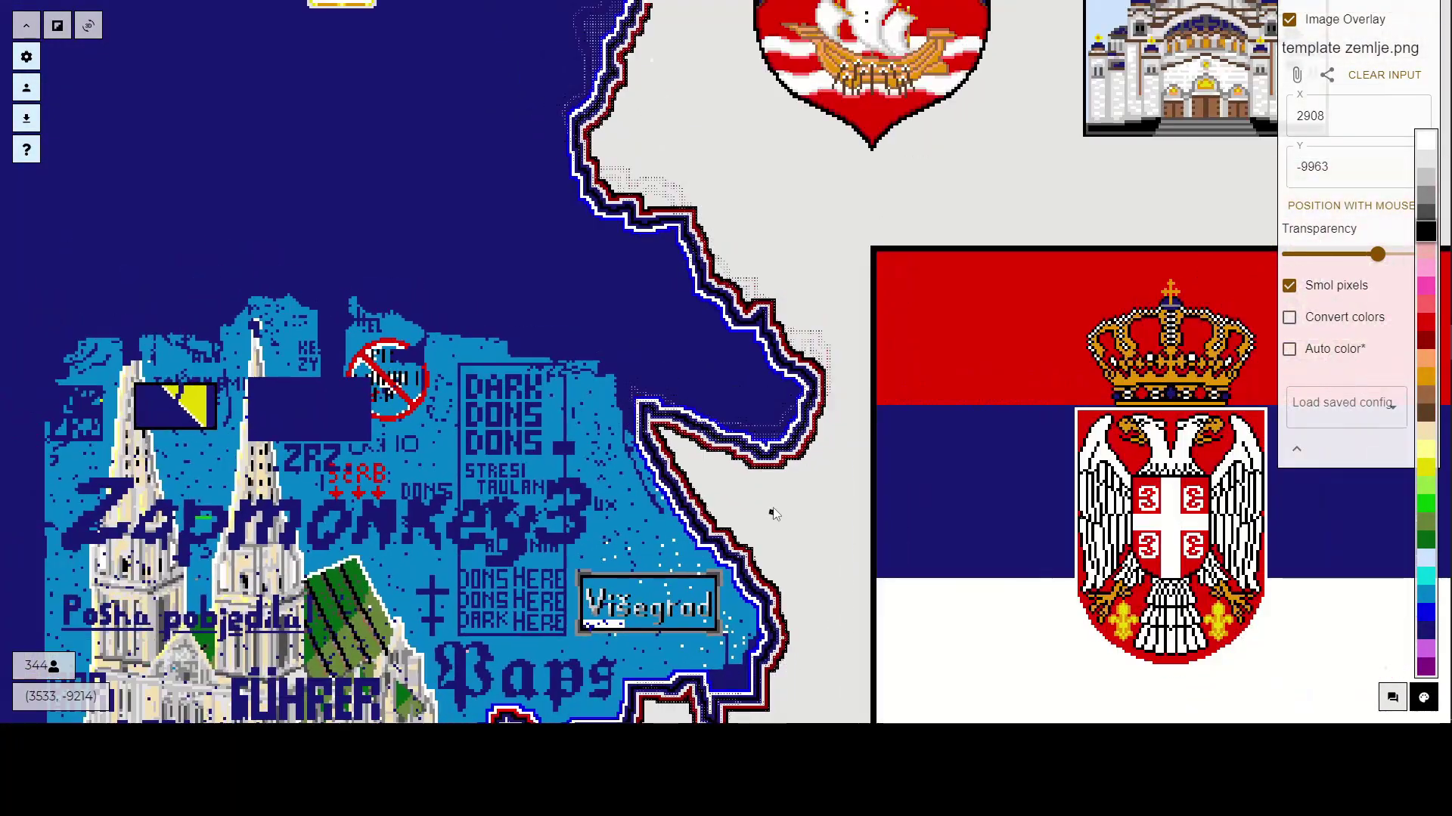
pyautogui.moveTo(697, 201); pyautogui.dragTo(645, 129)
pyautogui.moveTo(693, 533); pyautogui.dragTo(674, 622)
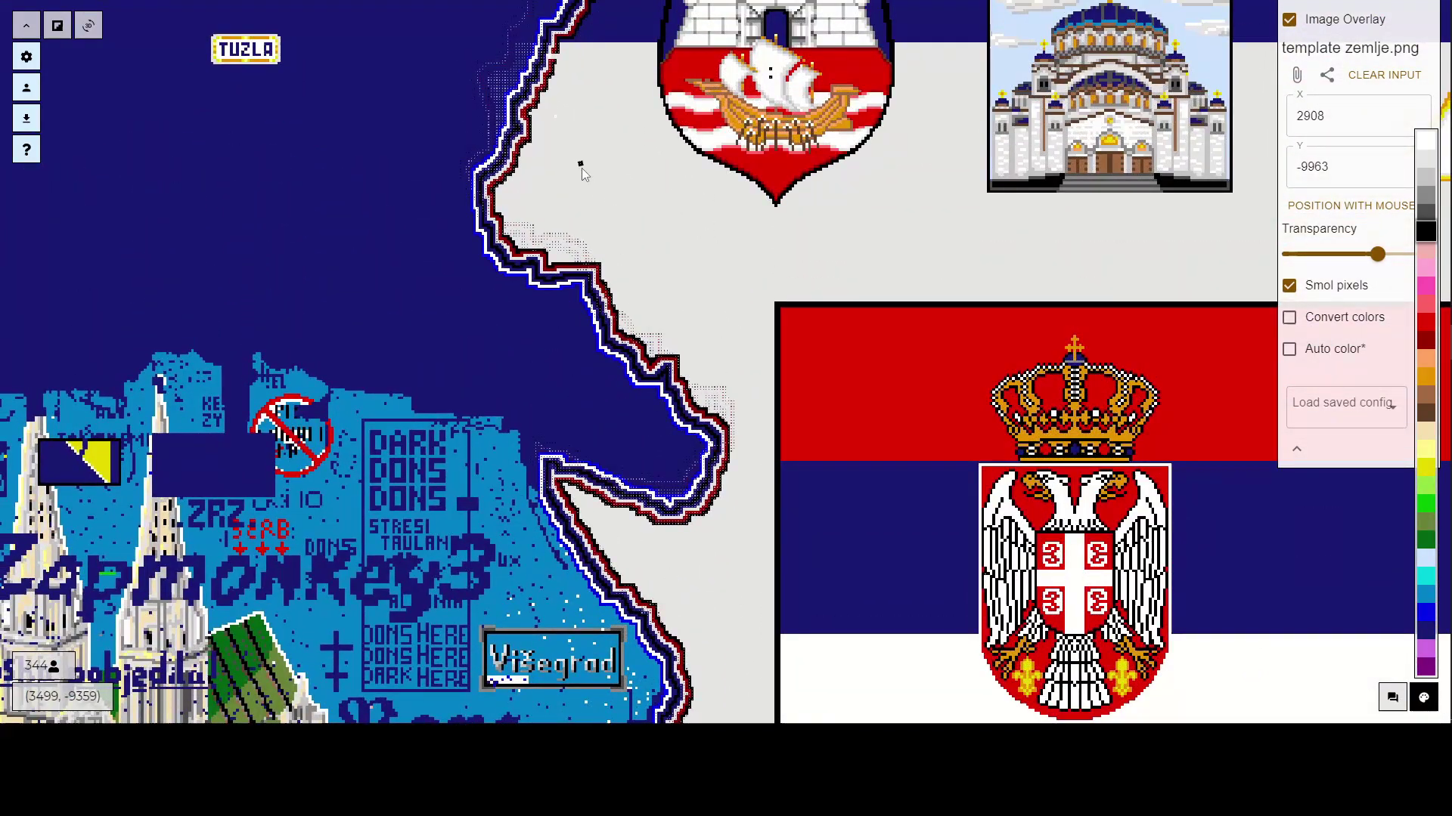
pyautogui.moveTo(572, 76); pyautogui.dragTo(618, 344)
pyautogui.moveTo(657, 262); pyautogui.dragTo(640, 460)
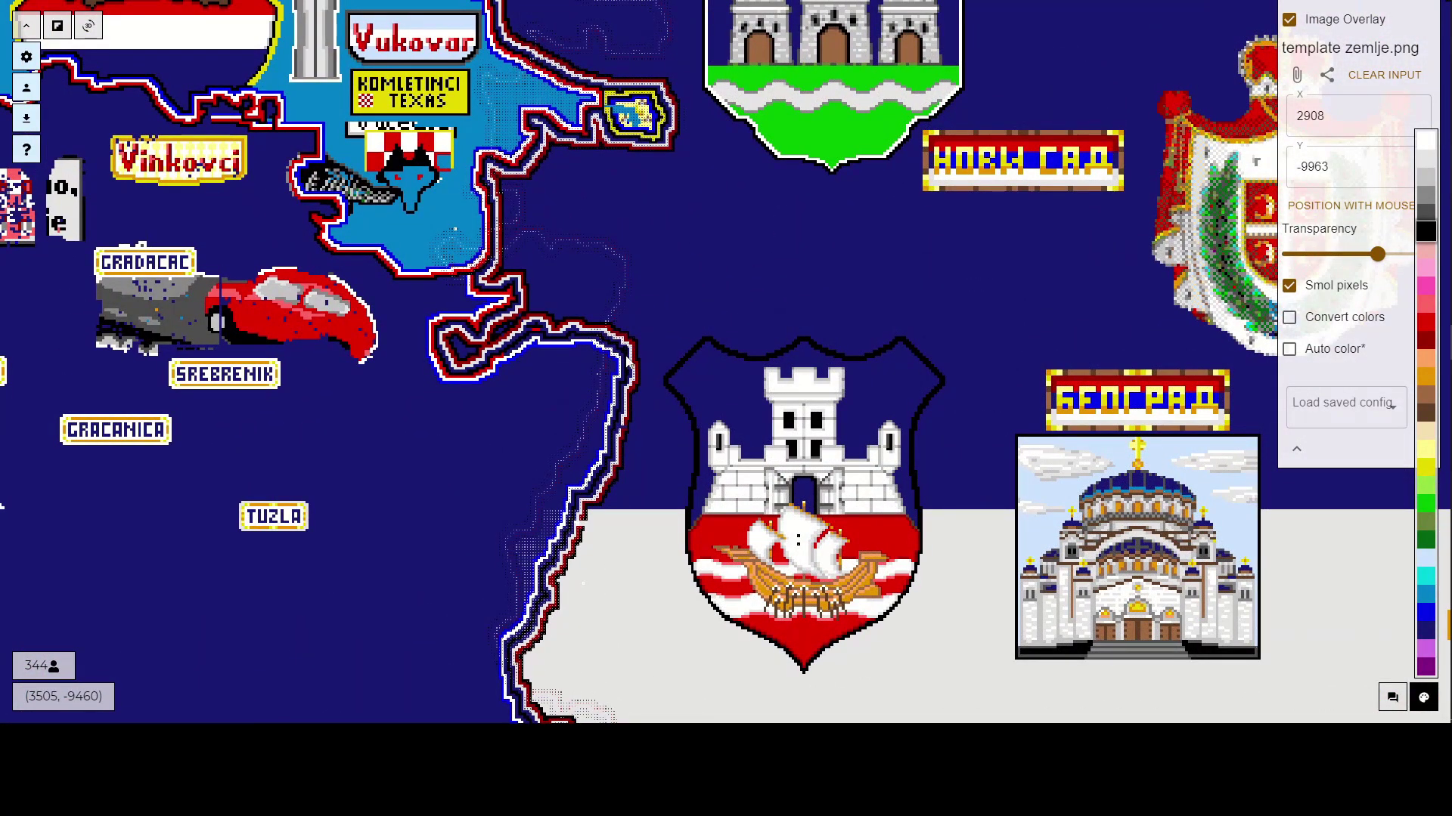
pyautogui.moveTo(641, 201); pyautogui.dragTo(622, 490)
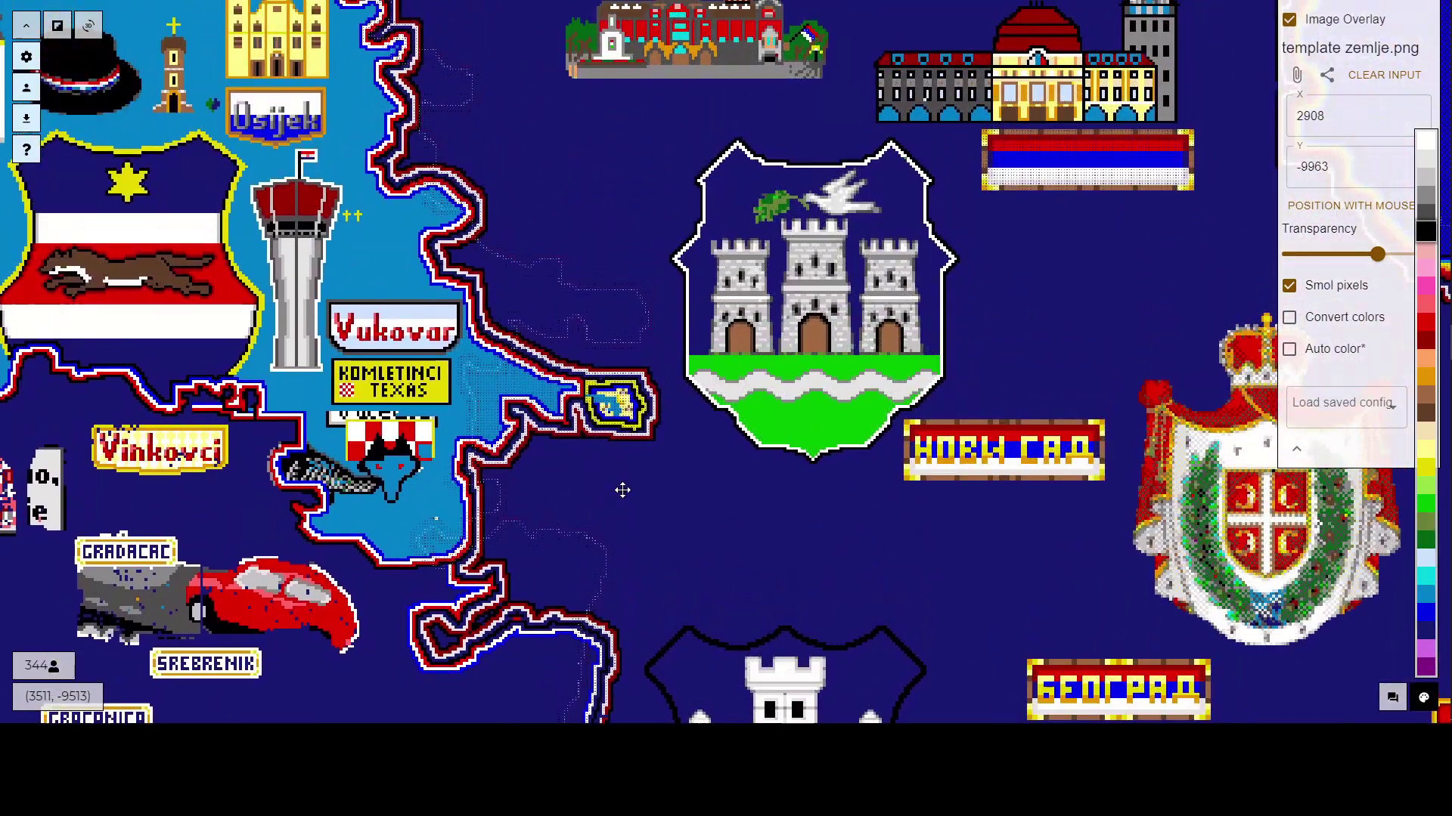
pyautogui.moveTo(586, 304); pyautogui.dragTo(620, 458)
pyautogui.scroll(5, 611, 378)
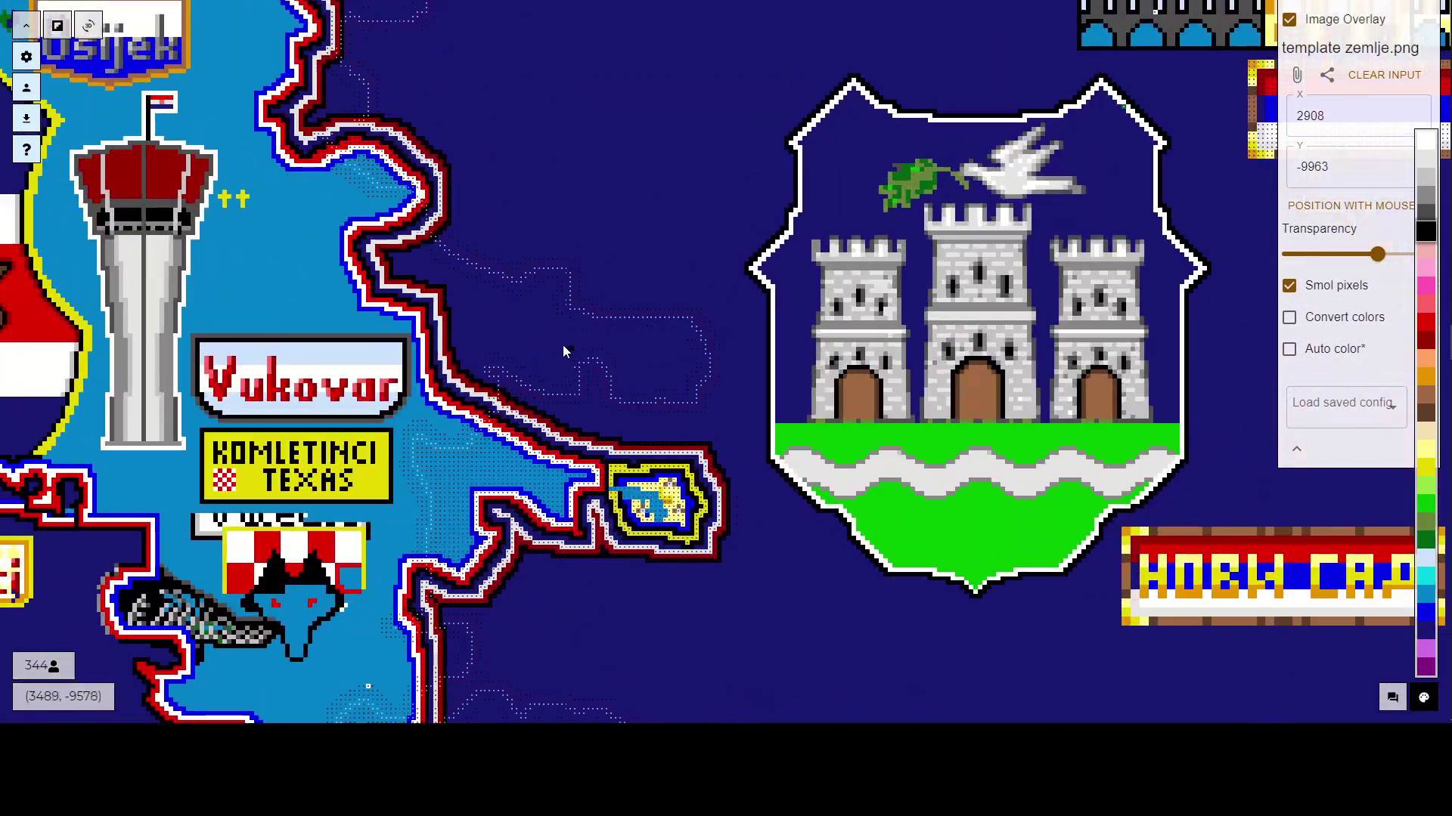
pyautogui.scroll(-3, 623, 353)
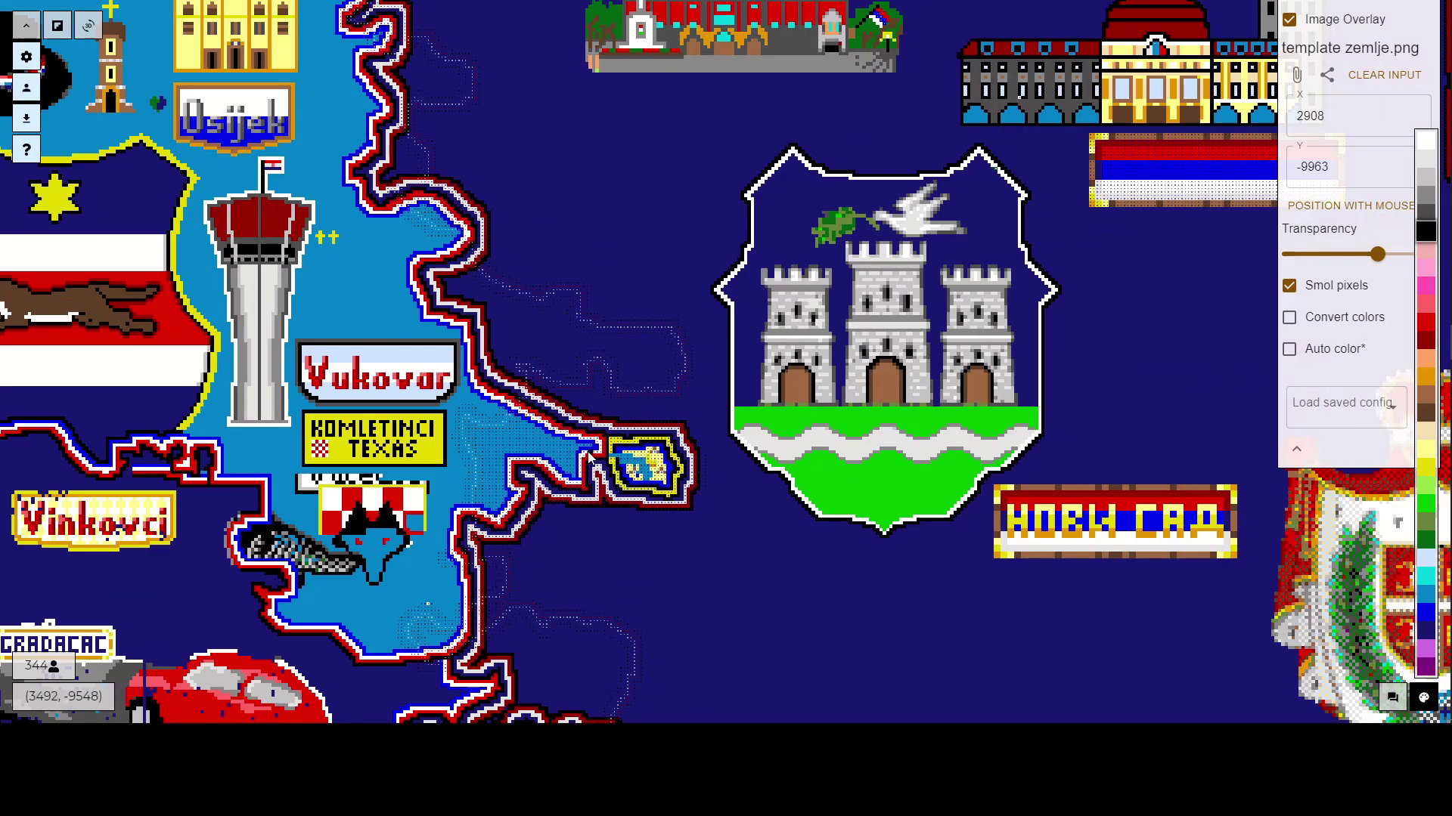
# Inspect the template's small pixels along the Serbian–Hungarian border around Mohács, Osijek and the Magyarország parliament artwork.
pyautogui.scroll(-4, 556, 216)
pyautogui.moveTo(551, 203); pyautogui.dragTo(568, 641)
pyautogui.moveTo(638, 429); pyautogui.dragTo(631, 464)
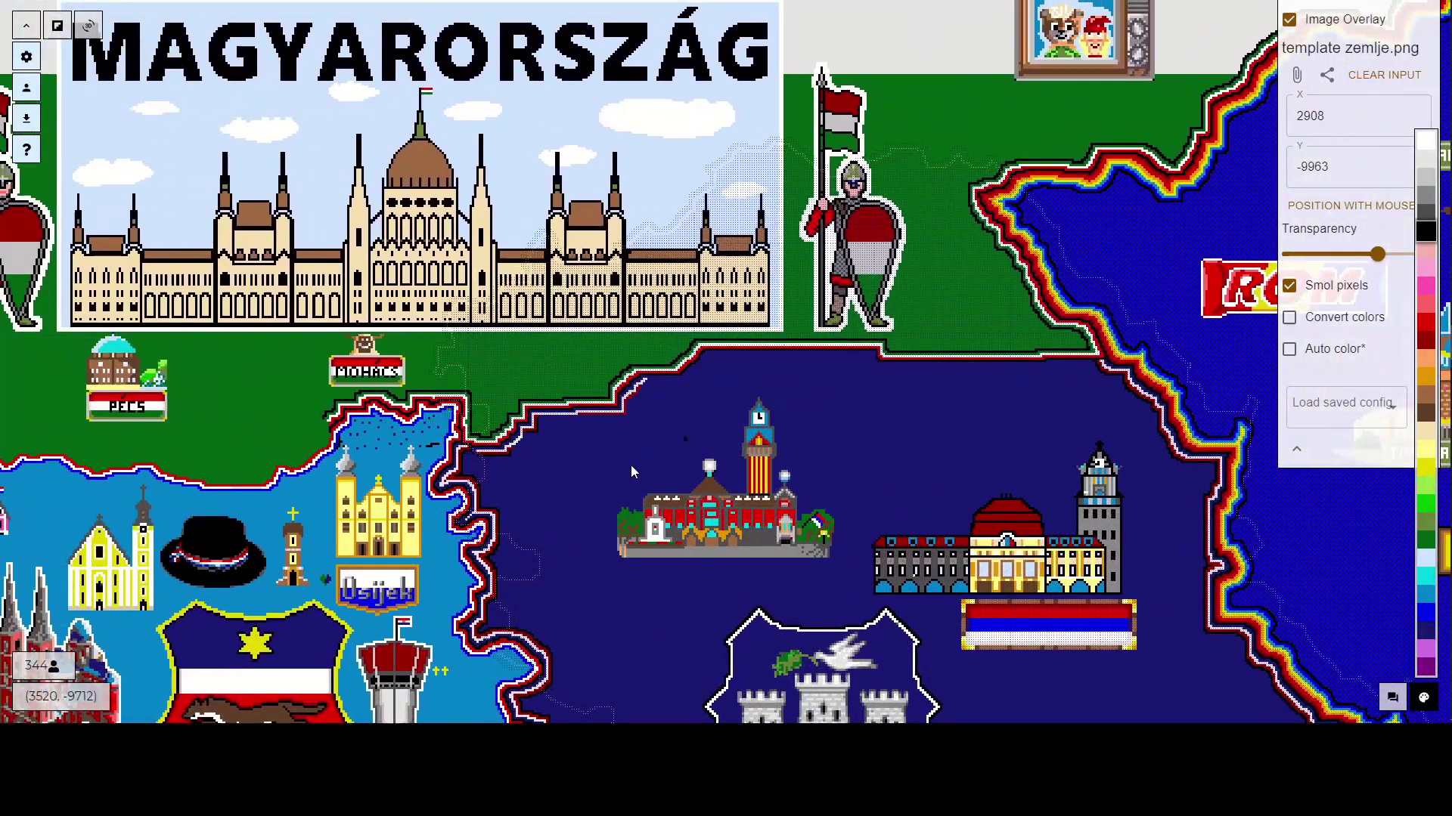
pyautogui.scroll(4, 589, 466)
pyautogui.scroll(-8, 577, 453)
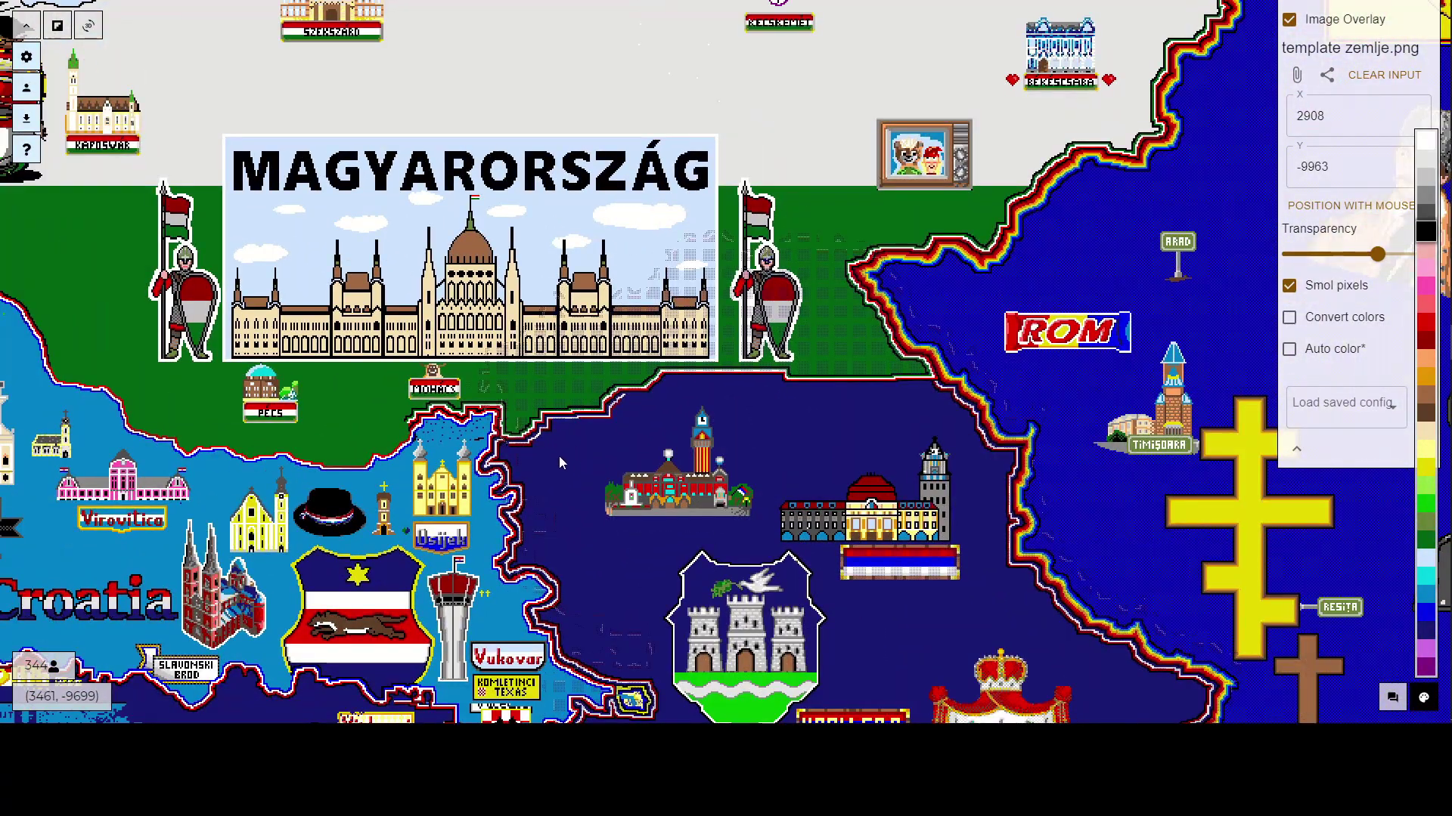
pyautogui.scroll(5, 574, 467)
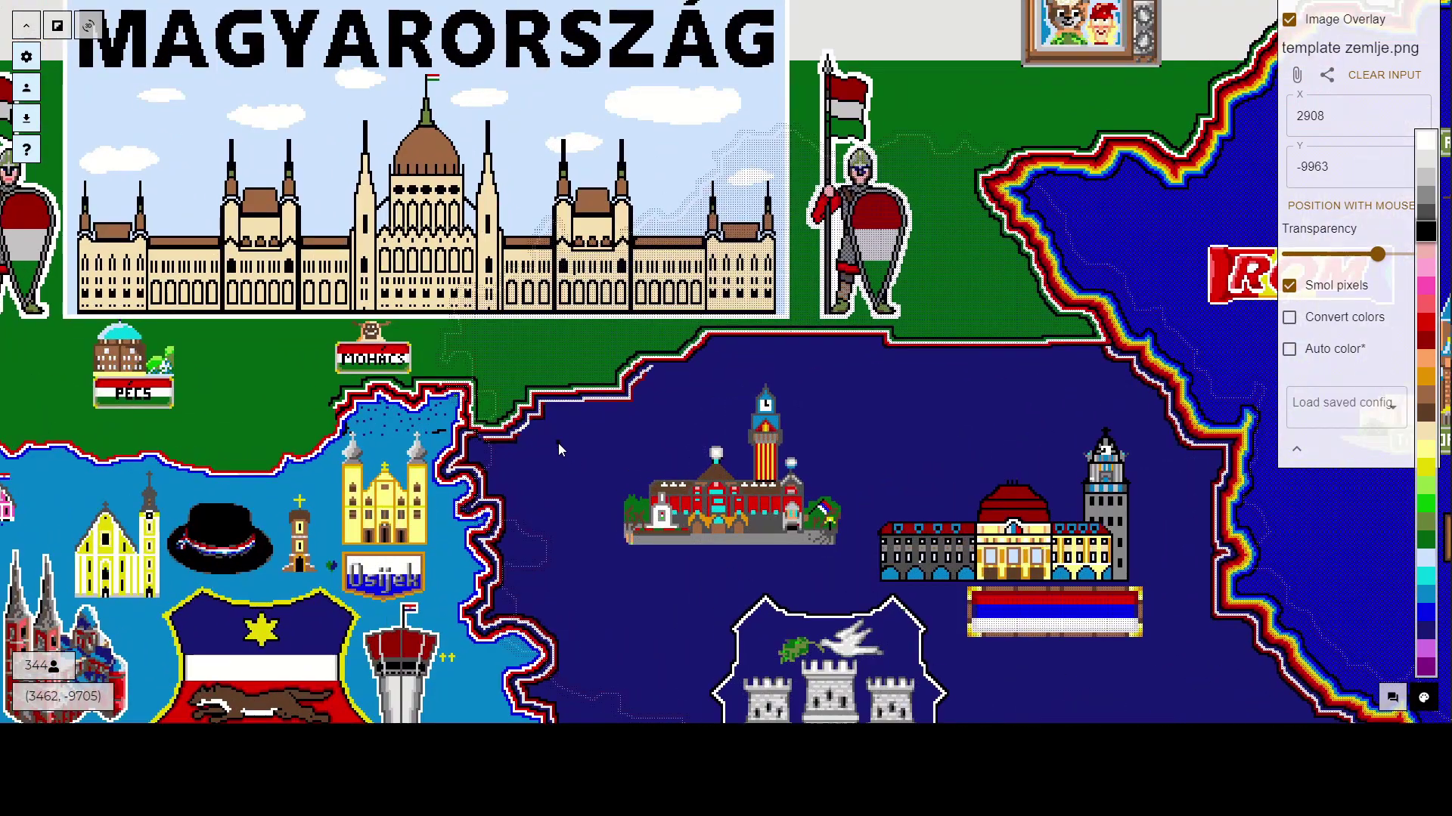
pyautogui.scroll(1, 563, 452)
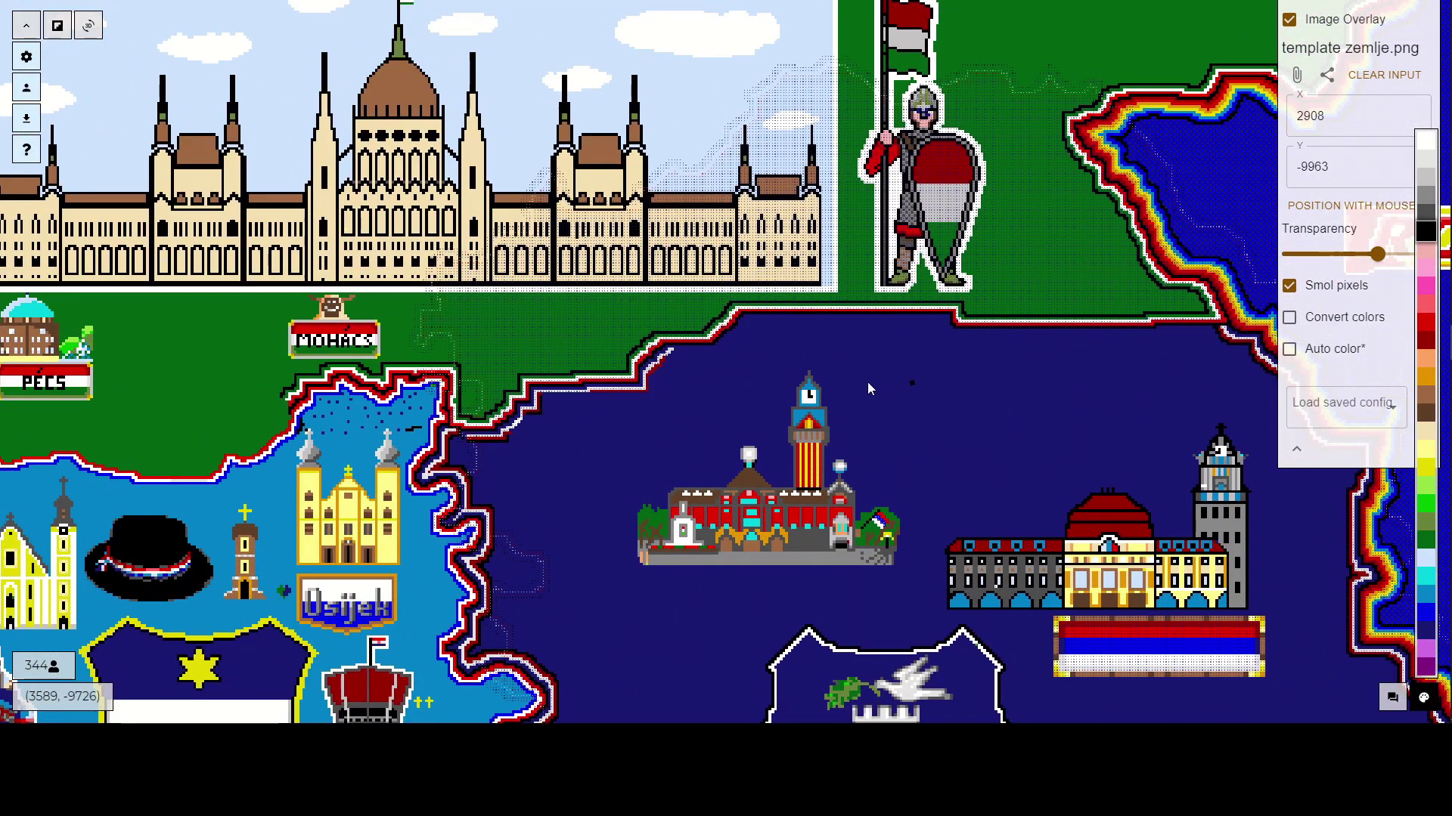
pyautogui.moveTo(582, 459); pyautogui.dragTo(623, 454)
pyautogui.scroll(2, 807, 435)
pyautogui.scroll(-1, 586, 435)
pyautogui.scroll(1, 544, 405)
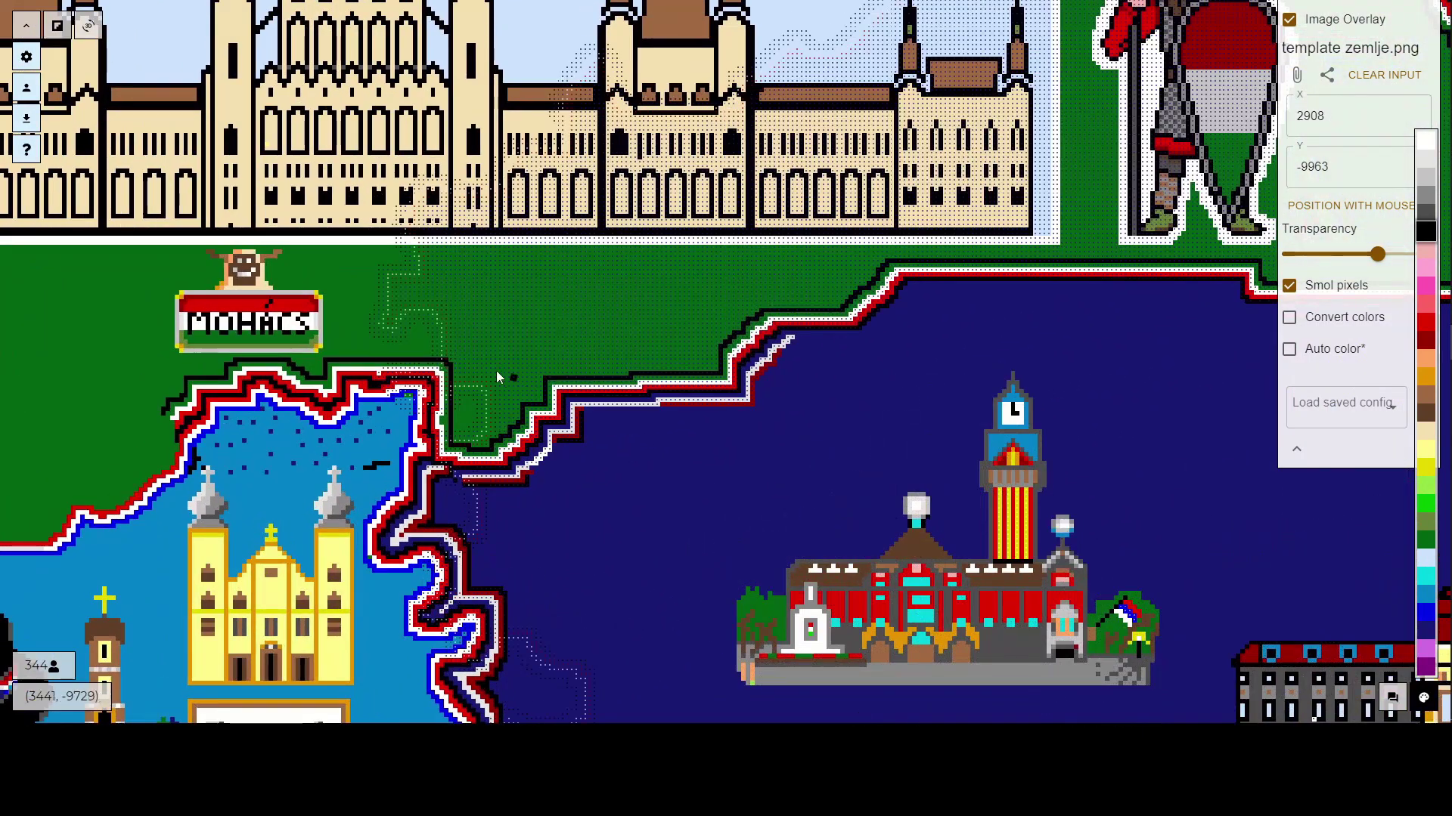
pyautogui.scroll(1, 496, 371)
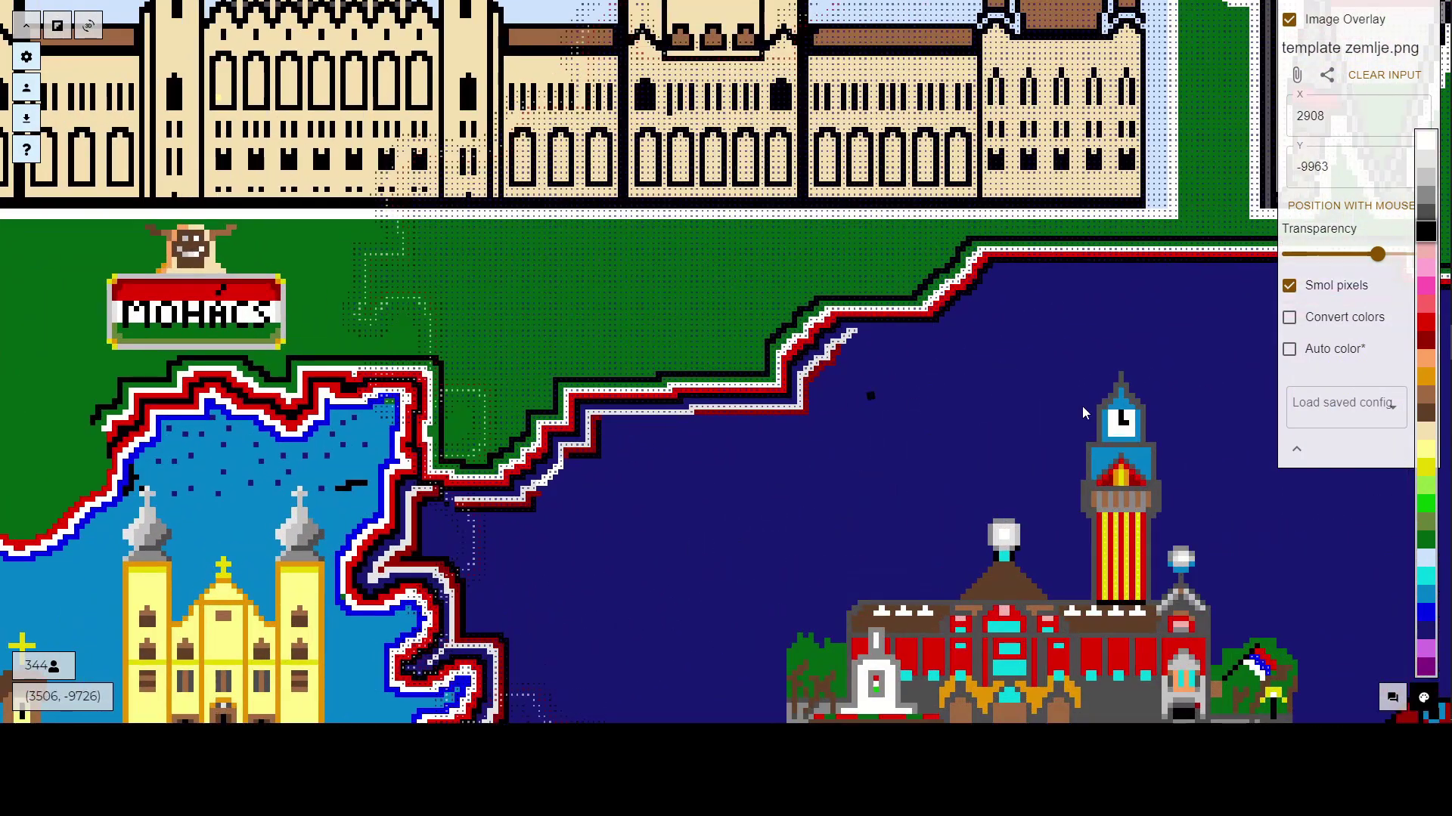
# Turn off Smol pixels and examine the full-size template overlay across the Hungarian and Romanian borders.
pyautogui.click(1287, 292)
pyautogui.moveTo(746, 279); pyautogui.dragTo(637, 414)
pyautogui.scroll(-1, 636, 415)
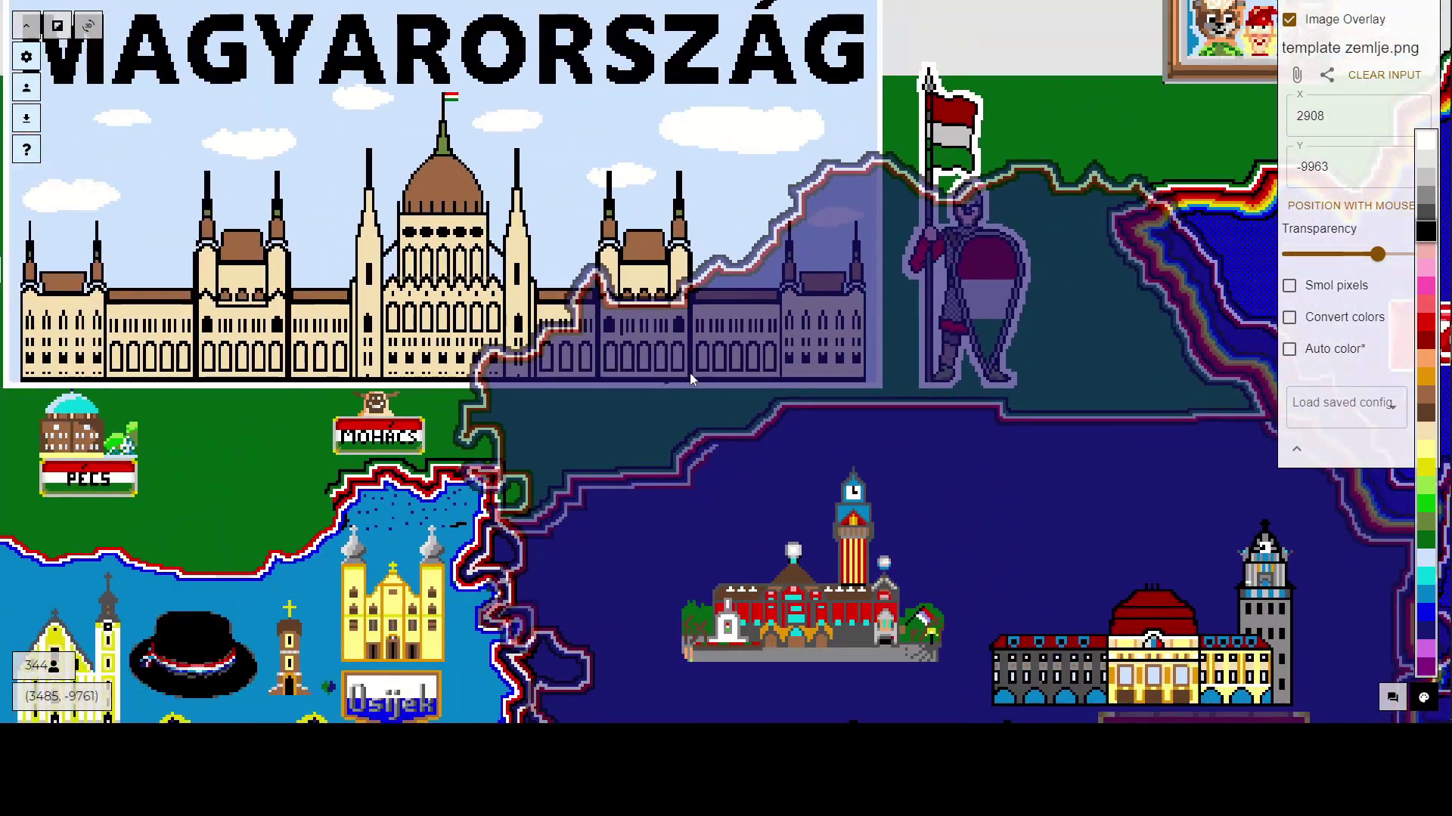
pyautogui.moveTo(788, 358); pyautogui.dragTo(563, 413)
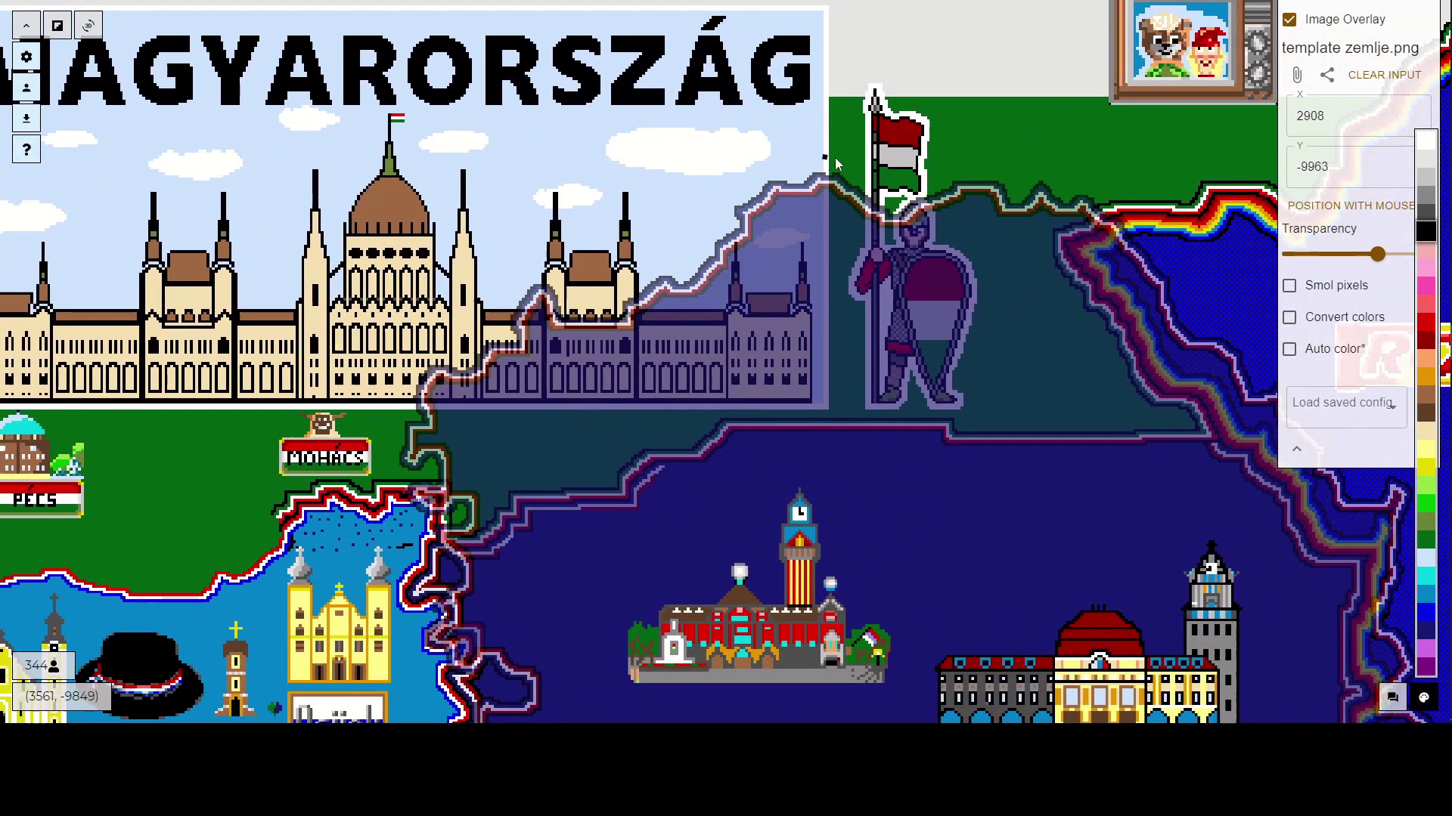
pyautogui.moveTo(1108, 339); pyautogui.dragTo(924, 333)
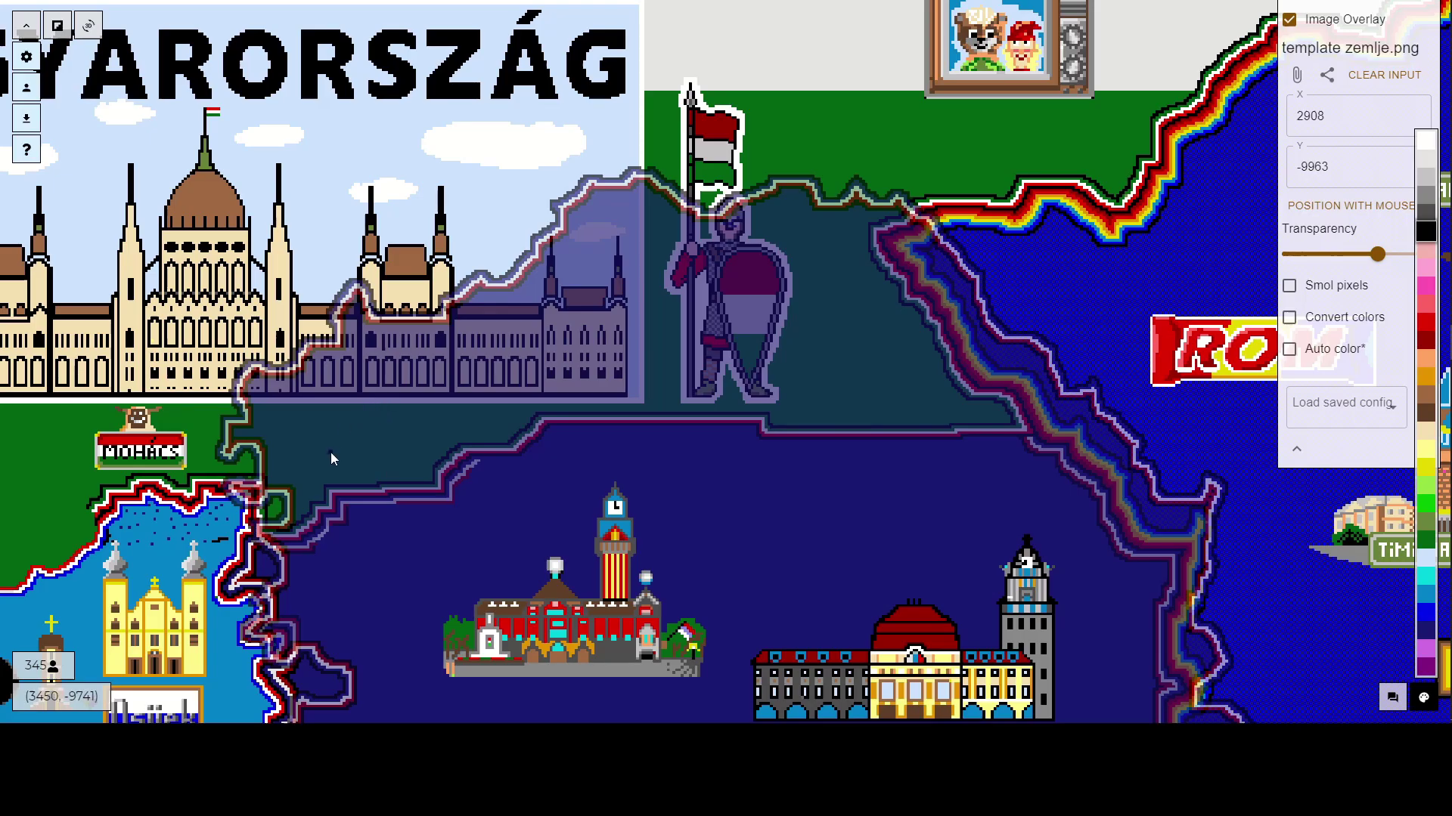
pyautogui.moveTo(330, 452); pyautogui.dragTo(567, 380)
pyautogui.scroll(3, 528, 366)
pyautogui.scroll(-9, 610, 354)
pyautogui.moveTo(788, 401); pyautogui.dragTo(565, 370)
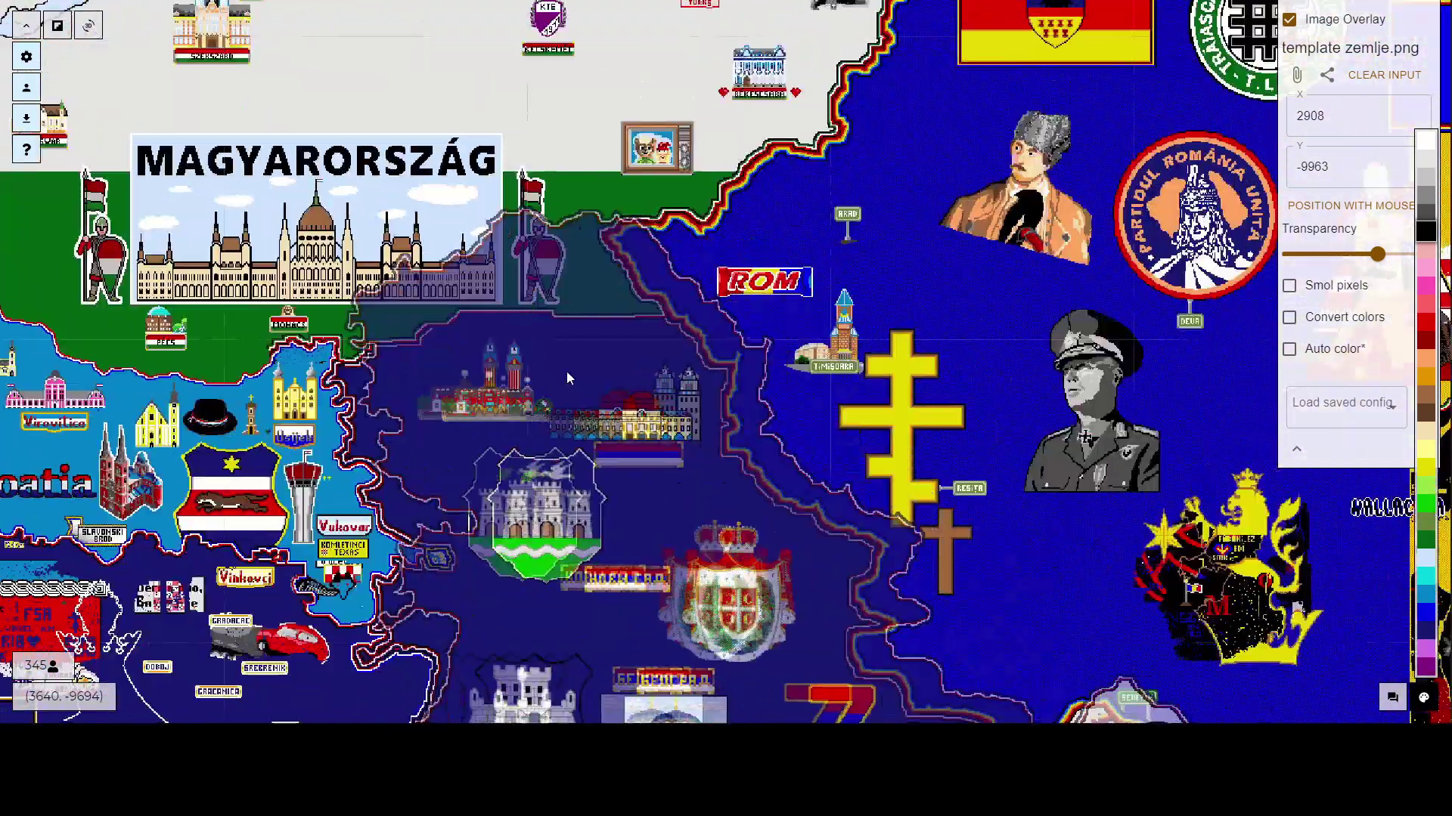
pyautogui.scroll(-2, 643, 329)
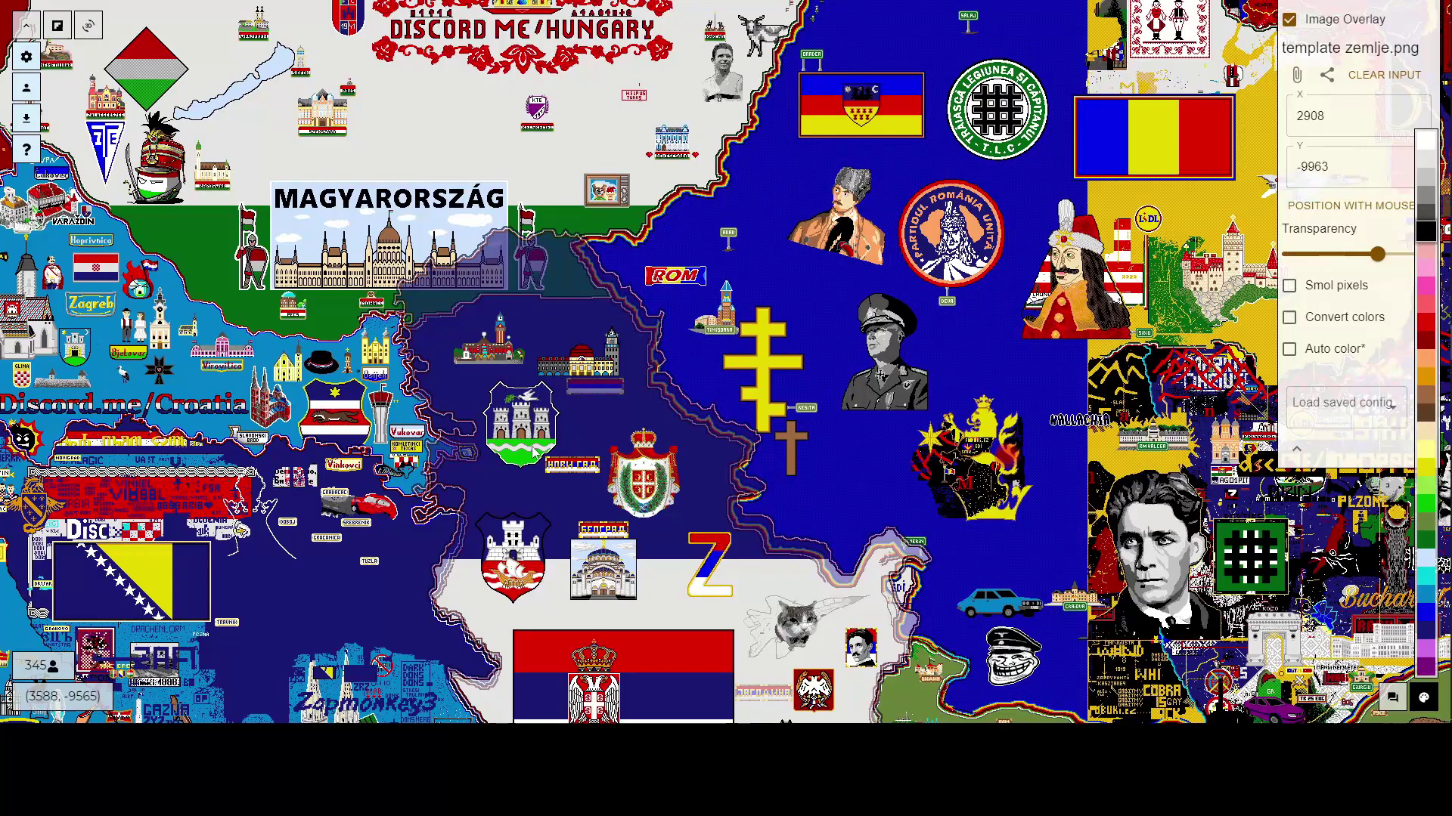
# Turn Smol pixels back on for the template overlay and review it across Serbia.
pyautogui.moveTo(534, 451); pyautogui.dragTo(567, 203)
pyautogui.moveTo(631, 301); pyautogui.dragTo(595, 366)
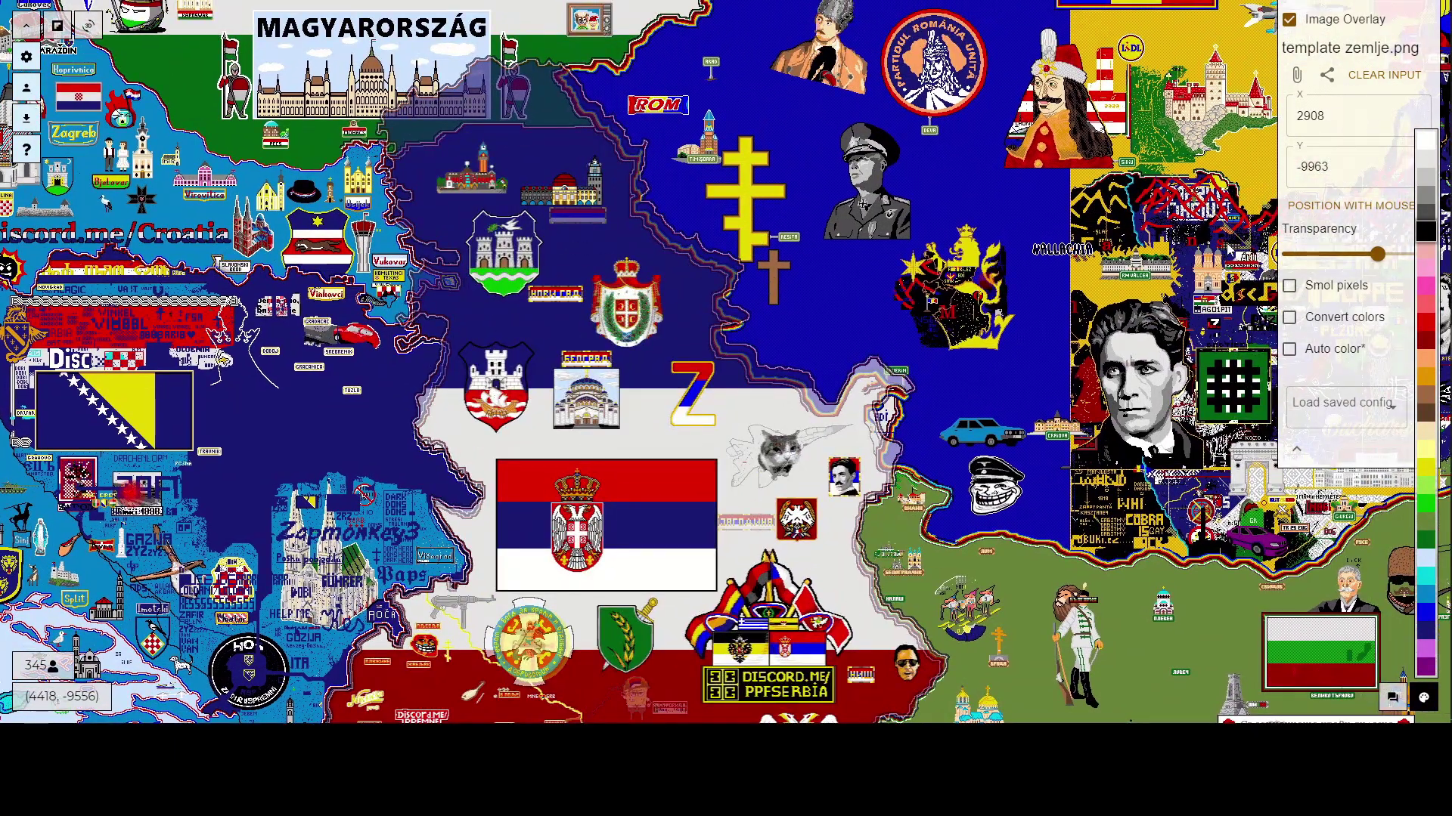
pyautogui.click(1289, 285)
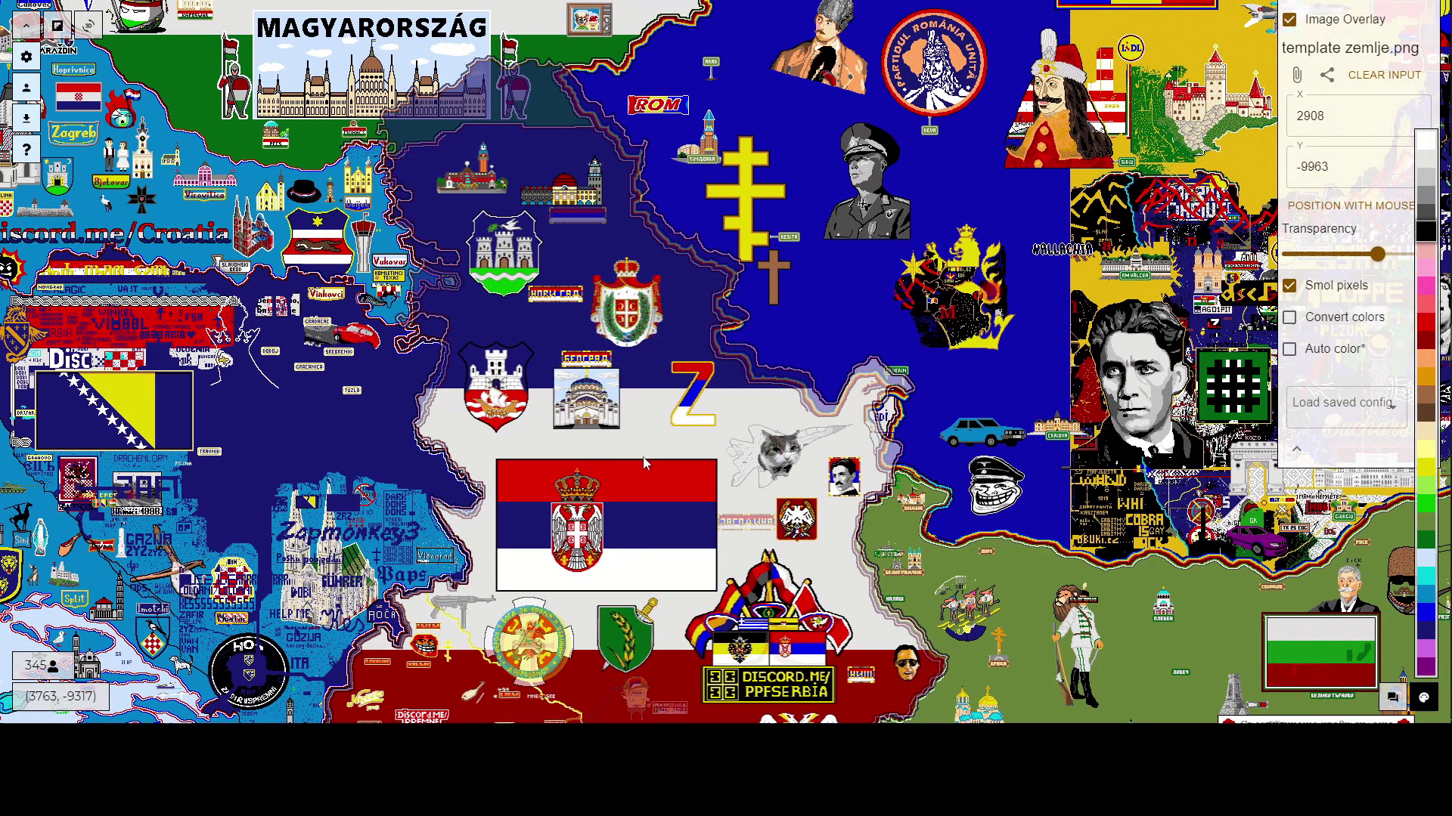
pyautogui.moveTo(637, 510); pyautogui.dragTo(651, 348)
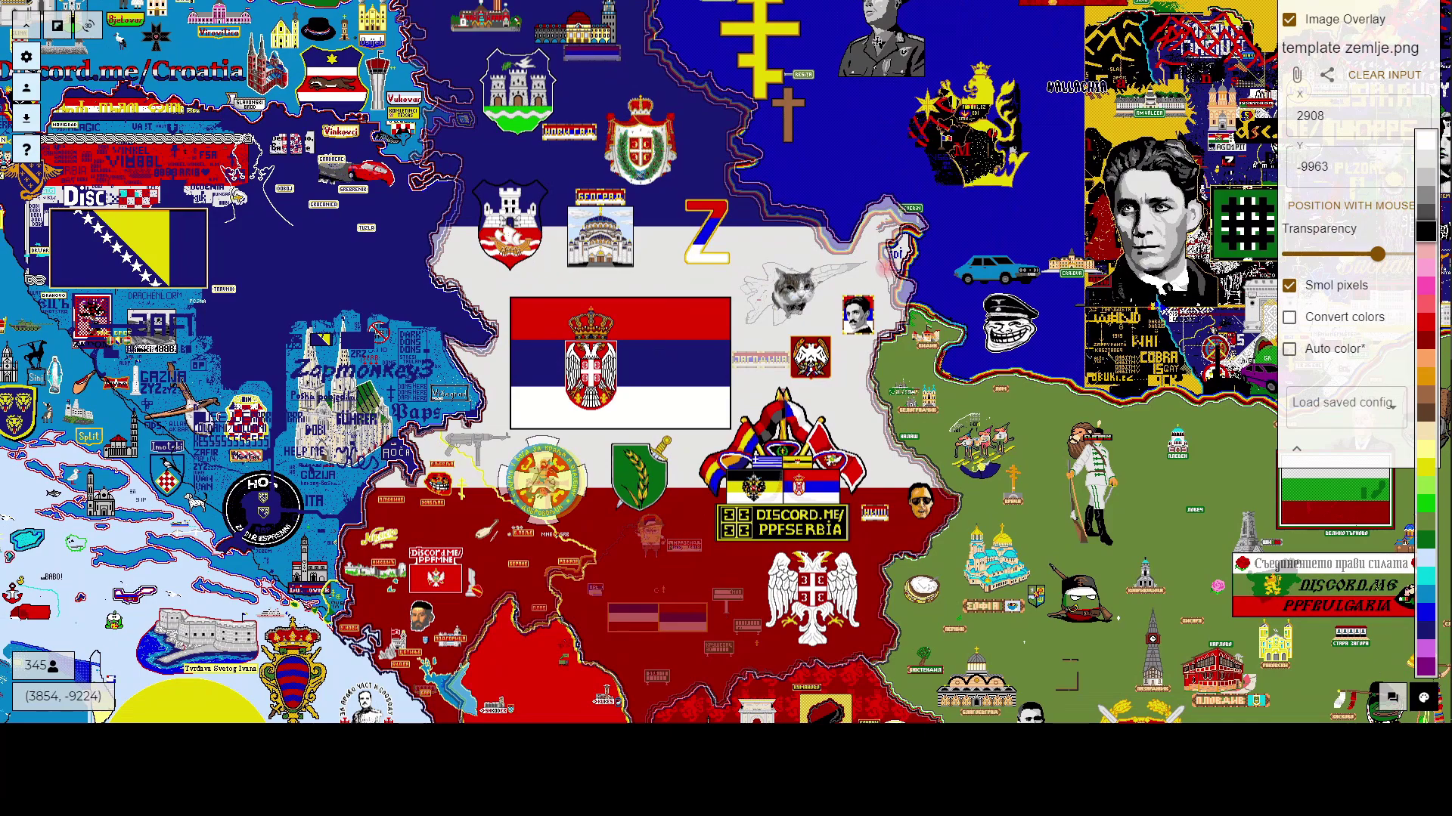